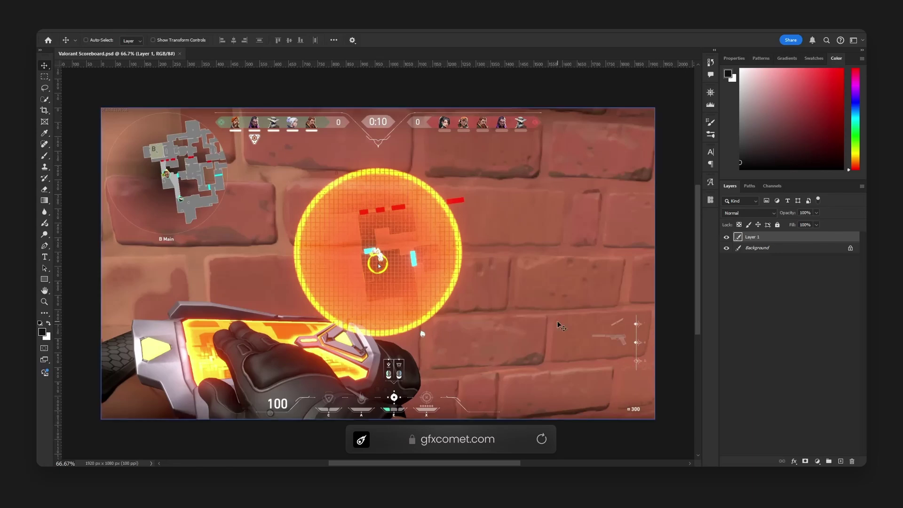
# Examine the in-game screenshot up close, especially the scoreboard lines and timer along its upper edge.
pyautogui.hotkey('ctrl', '+')
pyautogui.hotkey('ctrl', '+')
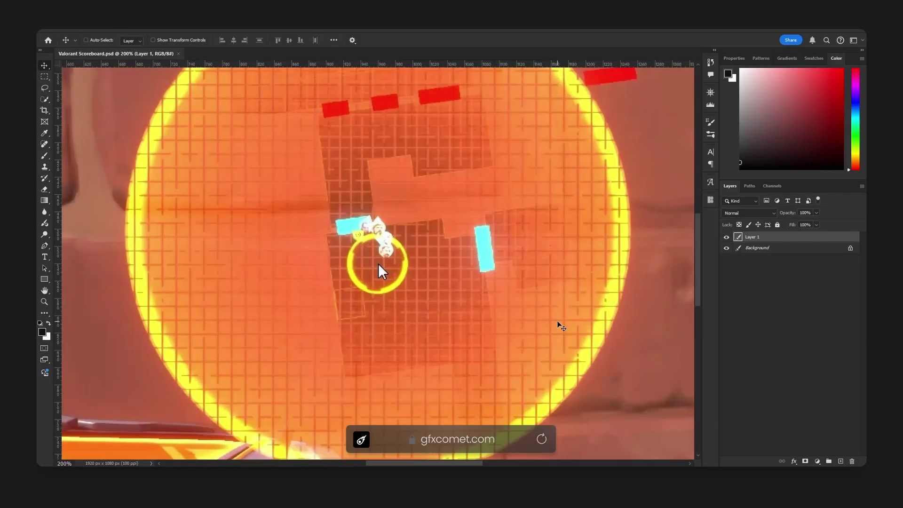
pyautogui.press('space')
pyautogui.moveTo(473, 212); pyautogui.dragTo(554, 424)
pyautogui.moveTo(568, 174); pyautogui.dragTo(684, 305)
pyautogui.moveTo(564, 306); pyautogui.dragTo(597, 301)
pyautogui.moveTo(240, 287); pyautogui.dragTo(498, 306)
pyautogui.moveTo(597, 296); pyautogui.dragTo(303, 276)
pyautogui.moveTo(502, 275); pyautogui.dragTo(263, 267)
pyautogui.hotkey('ctrl', '-')
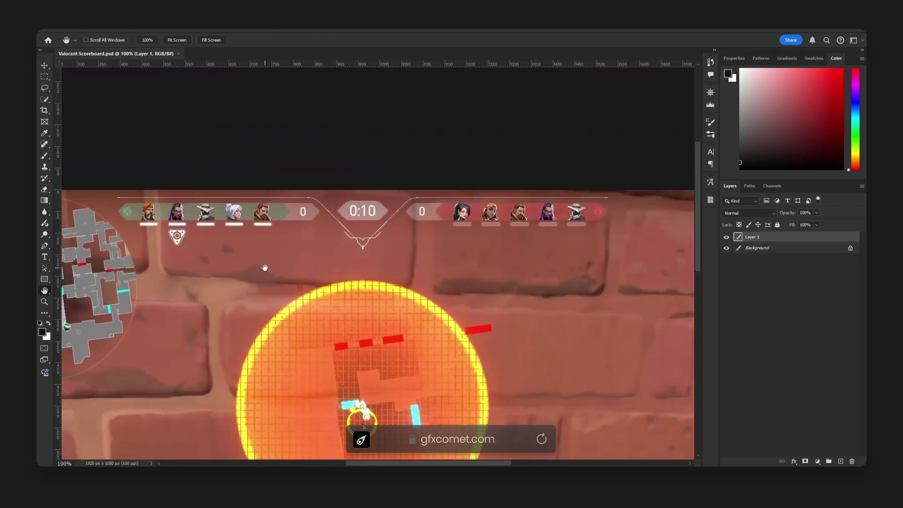
# Add a new layer and place a vertical guide at the canvas's horizontal centre, through the tip of the V.
pyautogui.click(840, 462)
pyautogui.moveTo(59, 303); pyautogui.dragTo(361, 281)
pyautogui.keyDown('ctrl'); pyautogui.click(387, 278); pyautogui.keyUp('ctrl')
pyautogui.scroll(2, 362, 277)
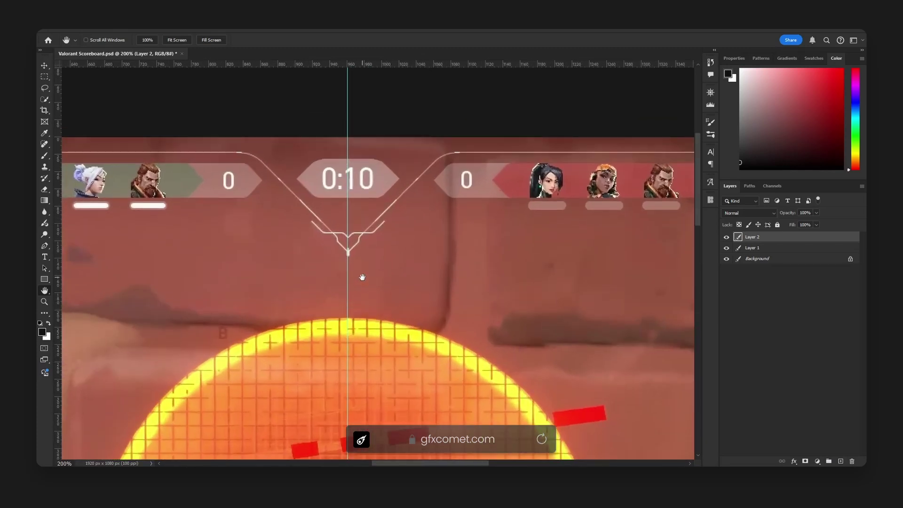
# Set up the Pen tool to draw shapes with no fill and a solid white stroke.
pyautogui.press('p')
pyautogui.hotkey('ctrl', '+')
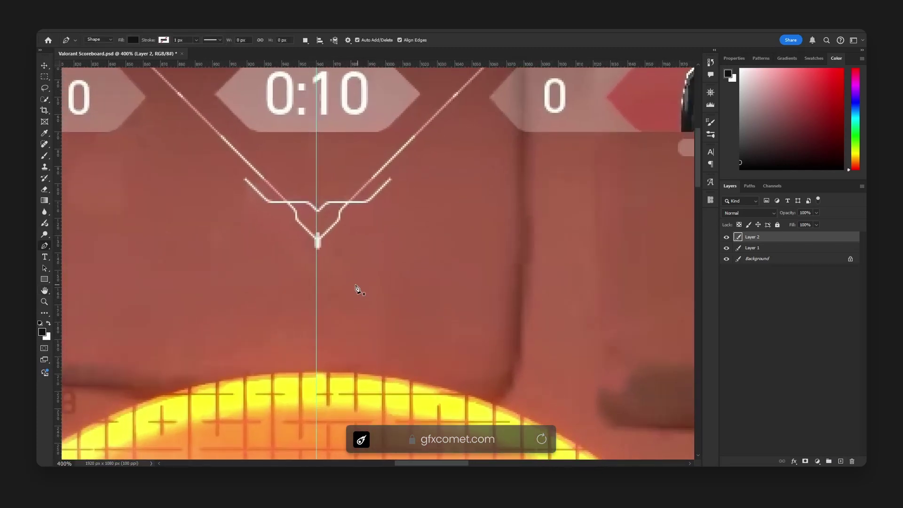
pyautogui.scroll(-1, 292, 153)
pyautogui.click(133, 40)
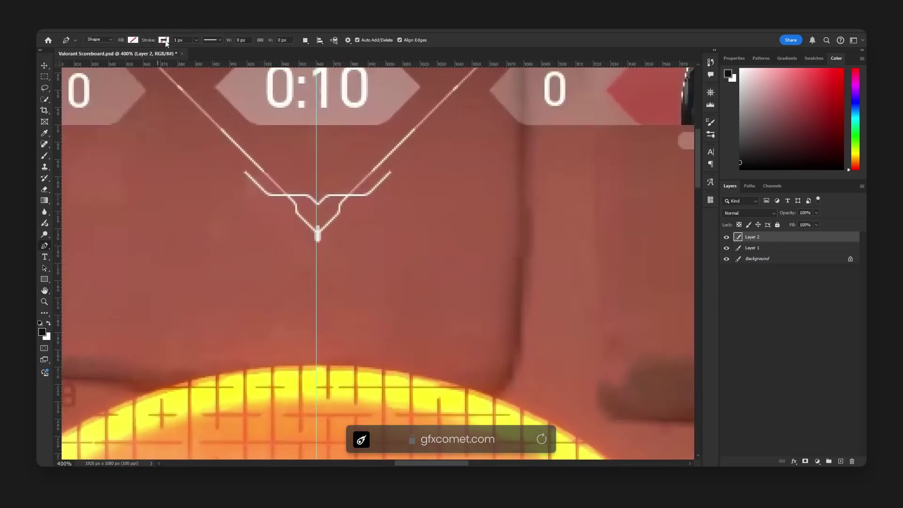
pyautogui.click(220, 87)
pyautogui.click(350, 33)
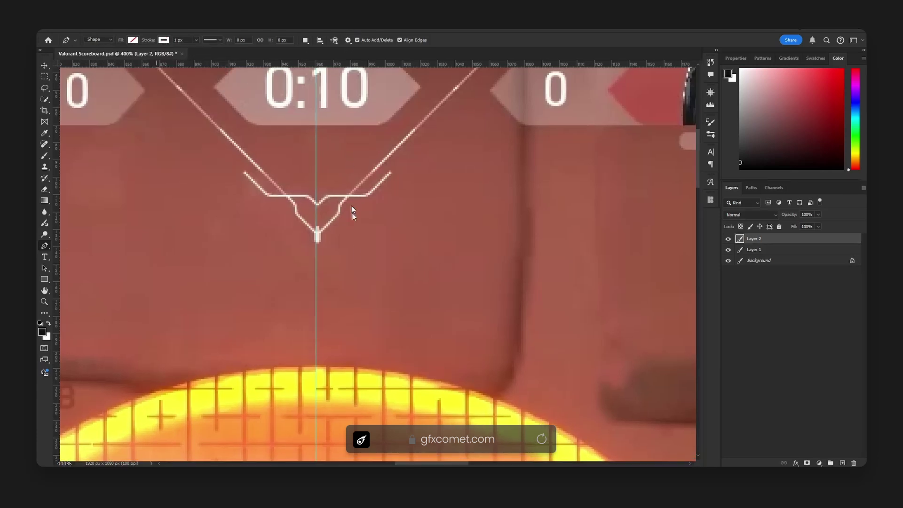
pyautogui.scroll(1, 355, 250)
pyautogui.scroll(1, 346, 278)
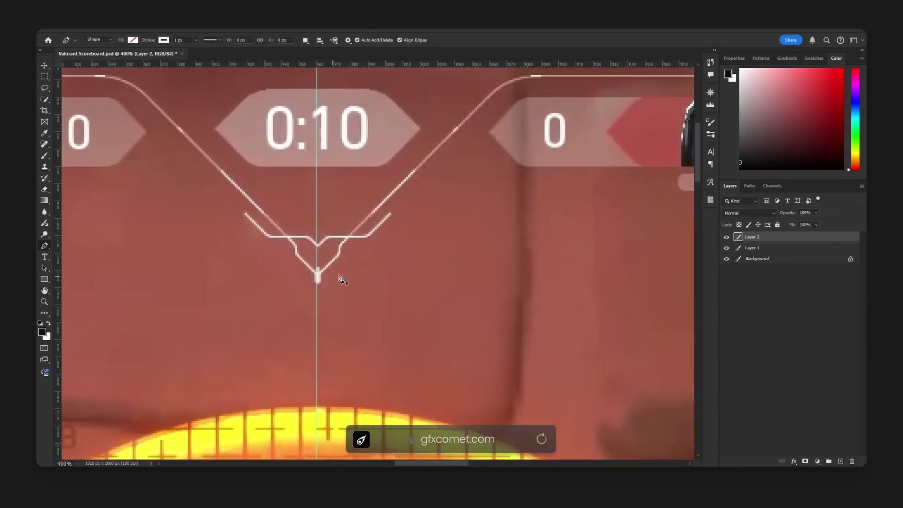
# Trace the left half of the V outline from its tip on the guide up through the curved corner, about 125 by 115 px.
pyautogui.click(317, 276)
pyautogui.click(296, 245)
pyautogui.scroll(2, 242, 215)
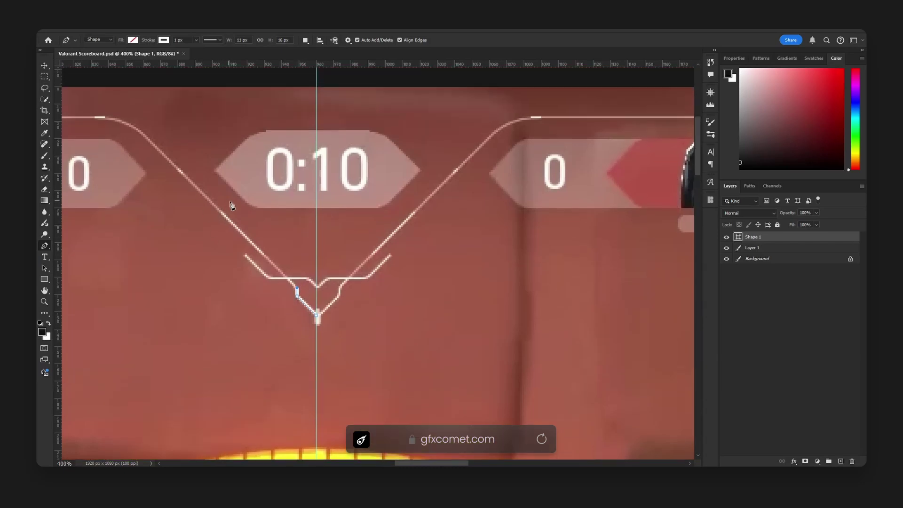
pyautogui.moveTo(442, 463); pyautogui.dragTo(421, 464)
pyautogui.click(353, 155)
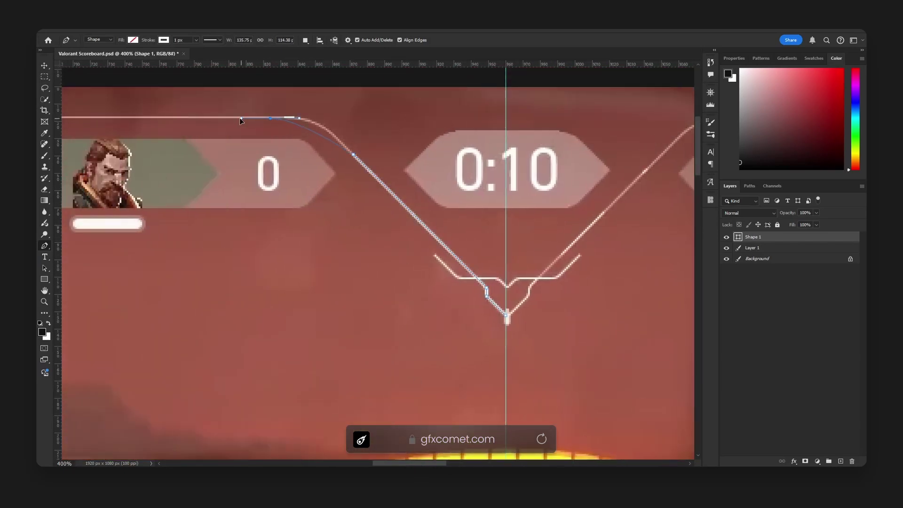
pyautogui.keyDown('shift'); pyautogui.moveTo(204, 125); pyautogui.dragTo(252, 118); pyautogui.keyUp('shift')
pyautogui.hotkey('ctrl', 'z')
pyautogui.click(290, 117)
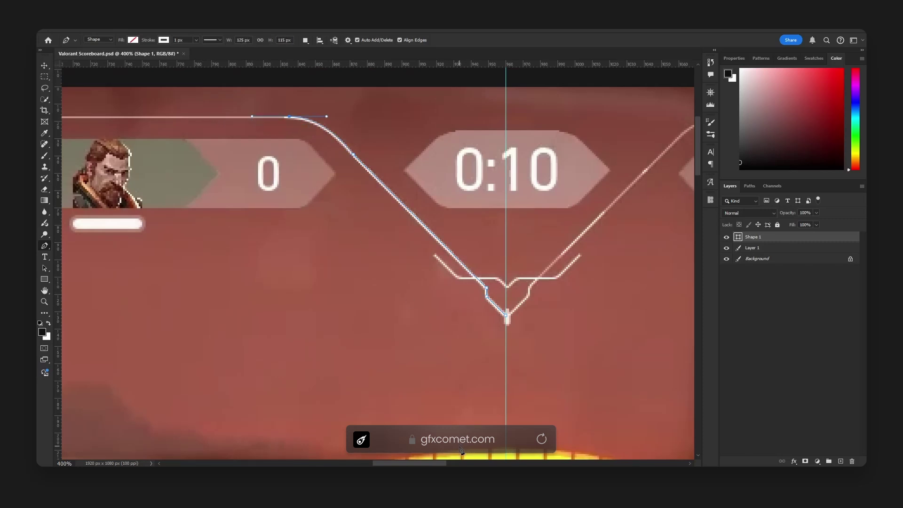
# Extend the traced outline horizontally along the scoreboard's upper line to its far left end.
pyautogui.moveTo(445, 464); pyautogui.dragTo(402, 464)
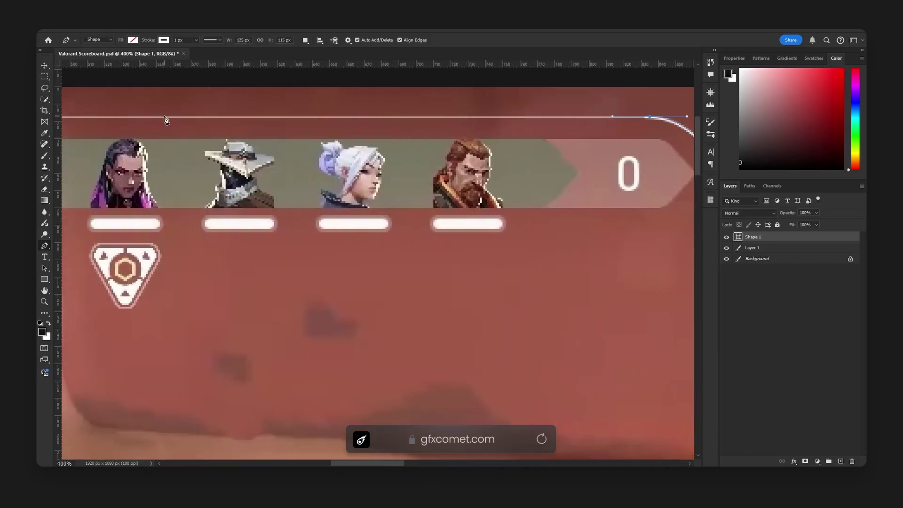
pyautogui.click(163, 117)
pyautogui.hotkey('ctrl', '-')
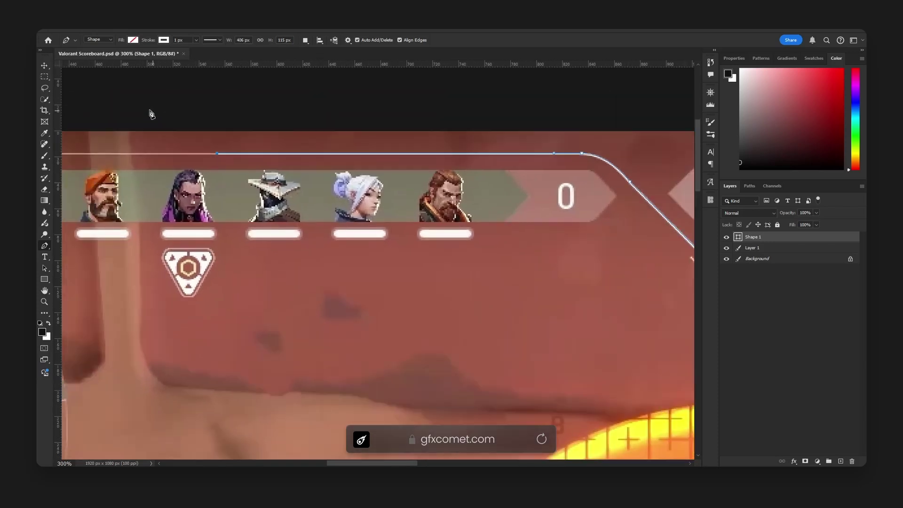
pyautogui.moveTo(413, 464); pyautogui.dragTo(376, 464)
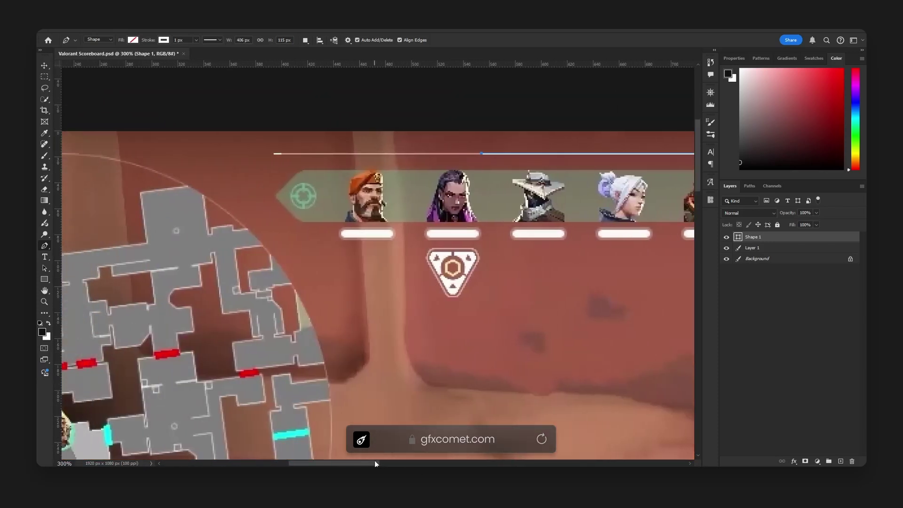
pyautogui.click(275, 157)
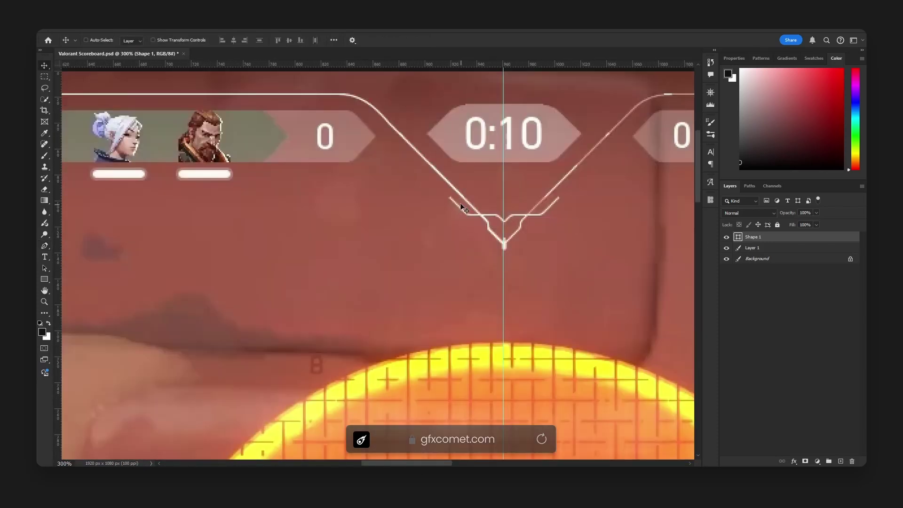
# Move the traced outline straight down, clear of the original scoreboard lines.
pyautogui.moveTo(460, 202); pyautogui.dragTo(463, 303)
pyautogui.press('space')
pyautogui.moveTo(396, 148); pyautogui.dragTo(523, 233)
pyautogui.moveTo(370, 169); pyautogui.dragTo(654, 180)
pyautogui.moveTo(184, 186); pyautogui.dragTo(245, 209)
pyautogui.moveTo(651, 200); pyautogui.dragTo(317, 193)
pyautogui.moveTo(502, 246); pyautogui.dragTo(498, 222)
pyautogui.moveTo(515, 325); pyautogui.dragTo(420, 255)
# Trace the left half of the small bracket near the V's tip as a separate shape, about 41 by 19 px.
pyautogui.press('p')
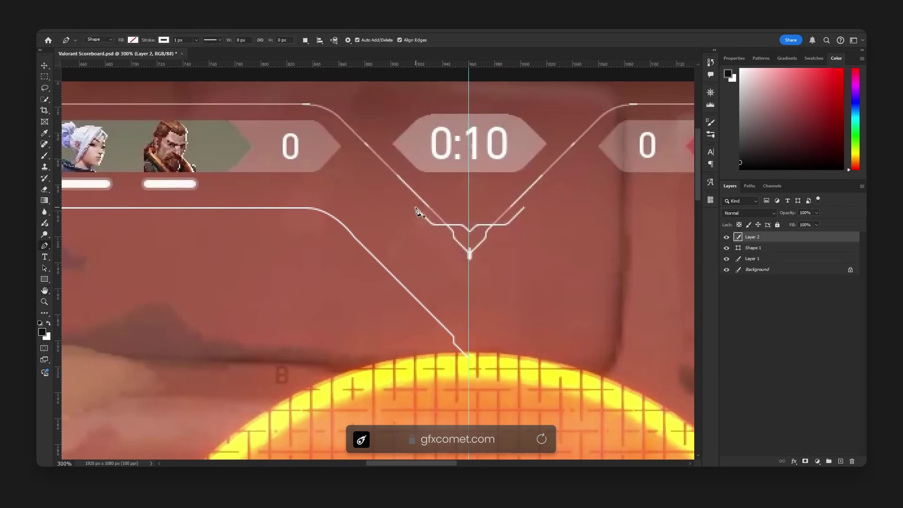
pyautogui.click(416, 208)
pyautogui.click(432, 225)
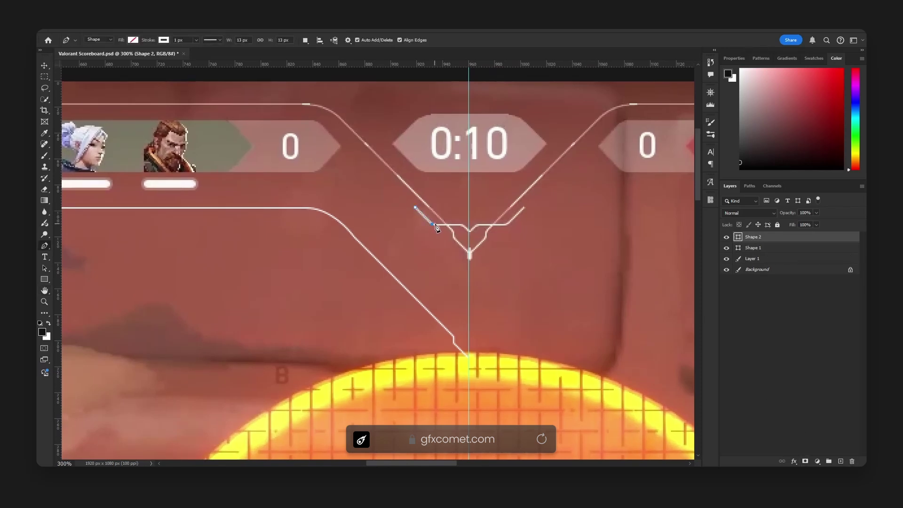
pyautogui.click(463, 225)
pyautogui.hotkey('ctrl', '+')
pyautogui.hotkey('ctrl', '+')
pyautogui.hotkey('ctrl', '+')
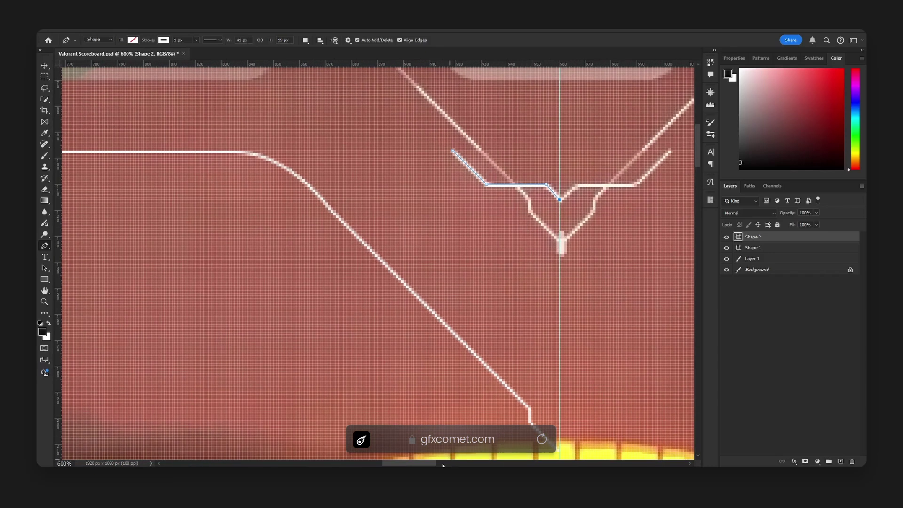
# Fine-tune the bracket's inner end point so it meets the centre guide, and finish the path.
pyautogui.moveTo(432, 464); pyautogui.dragTo(441, 464)
pyautogui.press('Up')
pyautogui.press('Up')
pyautogui.press('Left')
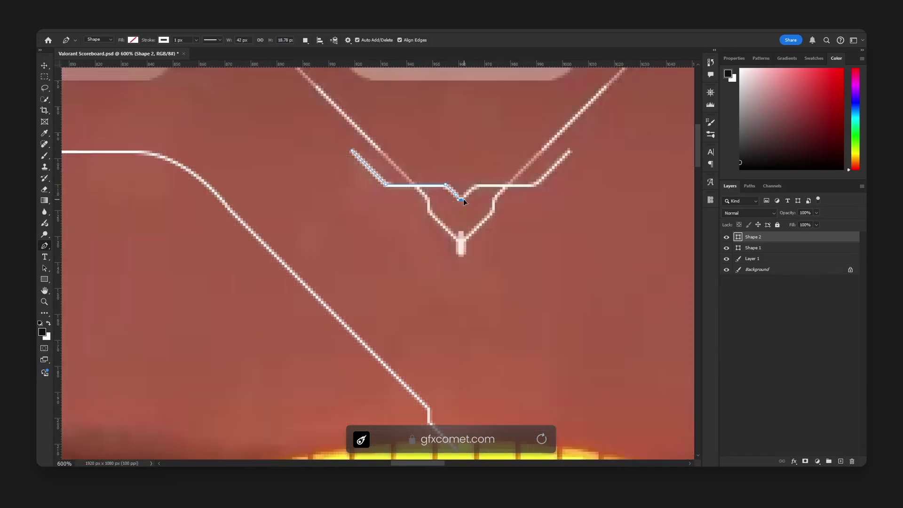
pyautogui.moveTo(463, 199); pyautogui.dragTo(461, 201)
pyautogui.press('Escape')
# Select the Shape 1 layer and move the traced outline back up onto the original V line.
pyautogui.press('v')
pyautogui.keyDown('ctrl'); pyautogui.click(479, 228); pyautogui.keyUp('ctrl')
pyautogui.click(752, 247)
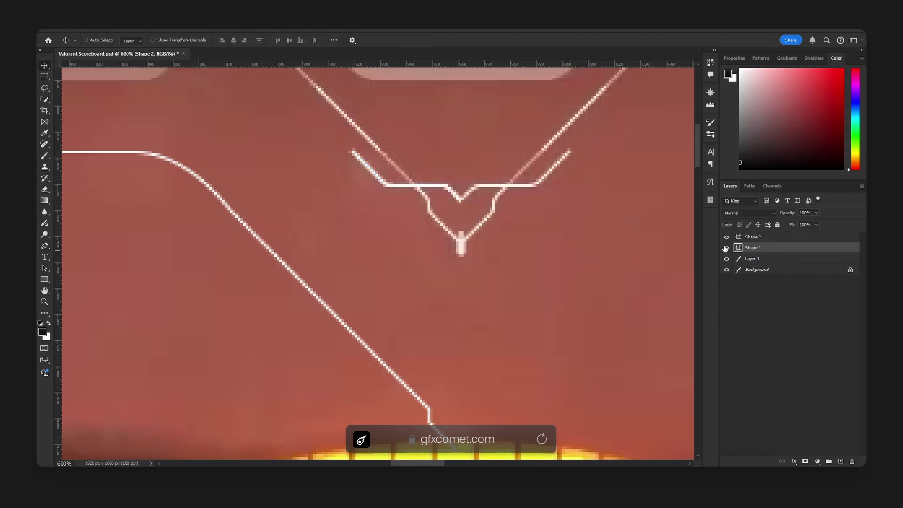
pyautogui.moveTo(436, 336); pyautogui.dragTo(442, 136)
pyautogui.press('space')
pyautogui.moveTo(502, 182); pyautogui.dragTo(456, 214)
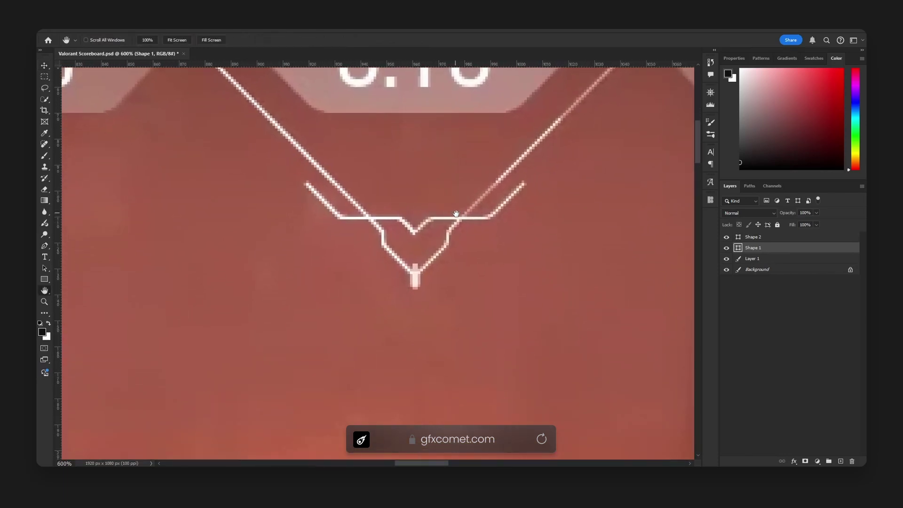
# Compare the traced lines with the original artwork by toggling the shape layers' visibility at several zoom levels.
pyautogui.click(726, 248)
pyautogui.hotkey('ctrl', '-')
pyautogui.hotkey('ctrl', '-')
pyautogui.hotkey('ctrl', '-')
pyautogui.hotkey('ctrl', '-')
pyautogui.hotkey('ctrl', '-')
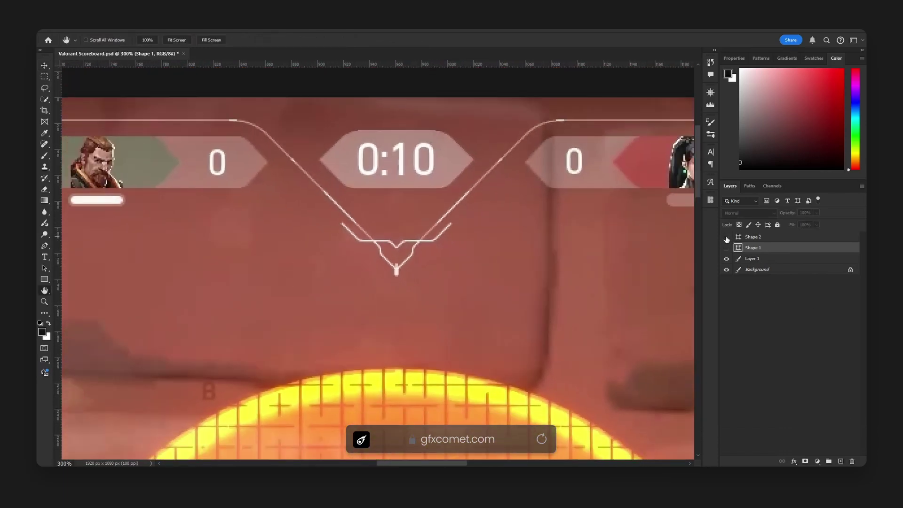
pyautogui.hotkey('ctrl', '+')
pyautogui.hotkey('ctrl', '+')
pyautogui.hotkey('ctrl', '+')
pyautogui.hotkey('ctrl', '+')
pyautogui.hotkey('ctrl', '+')
pyautogui.hotkey('ctrl', '+')
pyautogui.hotkey('ctrl', '+')
pyautogui.hotkey('ctrl', '+')
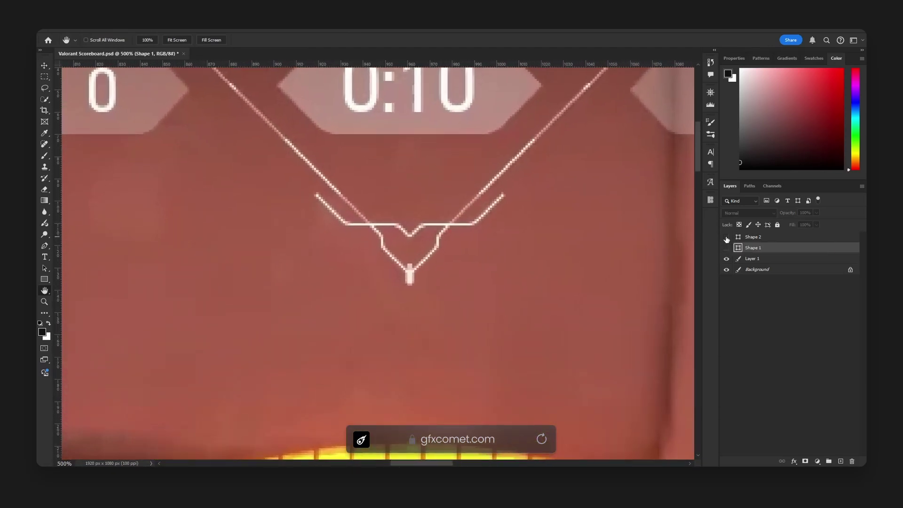
pyautogui.hotkey('ctrl', '-')
pyautogui.hotkey('ctrl', '-')
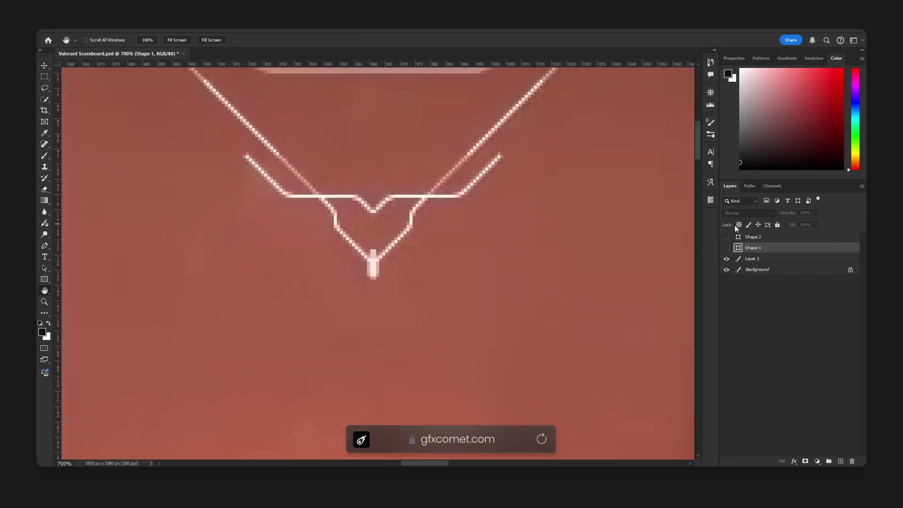
# On a new layer above Shape 2, draw a 4 by 10 px white rectangle without stroke and with 0 px corner radius at the V's tip.
pyautogui.click(761, 236)
pyautogui.click(840, 461)
pyautogui.press('u')
pyautogui.click(134, 40)
pyautogui.click(164, 40)
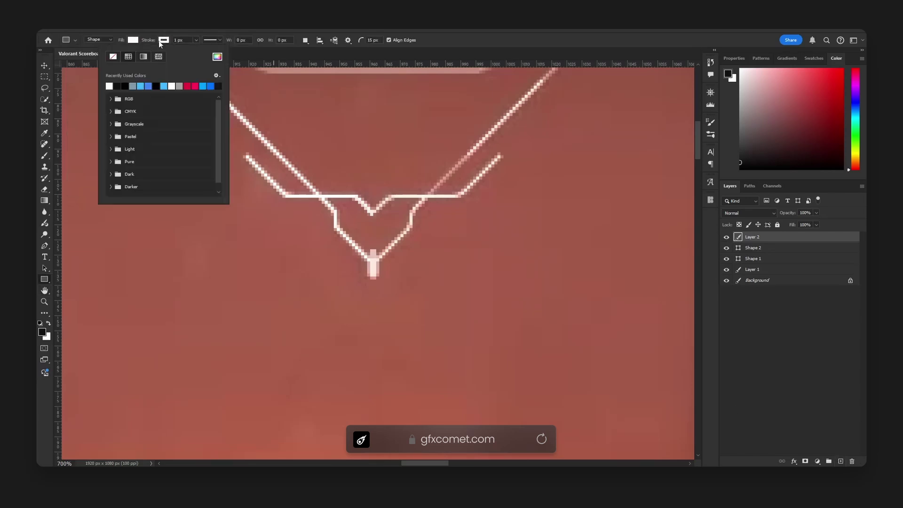
pyautogui.click(537, 43)
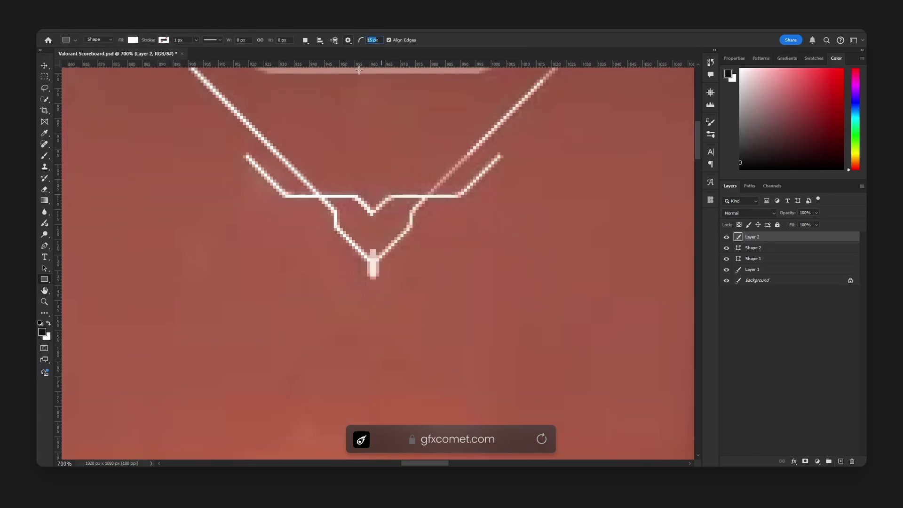
pyautogui.write('0')
pyautogui.press('Return')
pyautogui.press('Return')
pyautogui.moveTo(366, 249); pyautogui.dragTo(377, 278)
pyautogui.press('v')
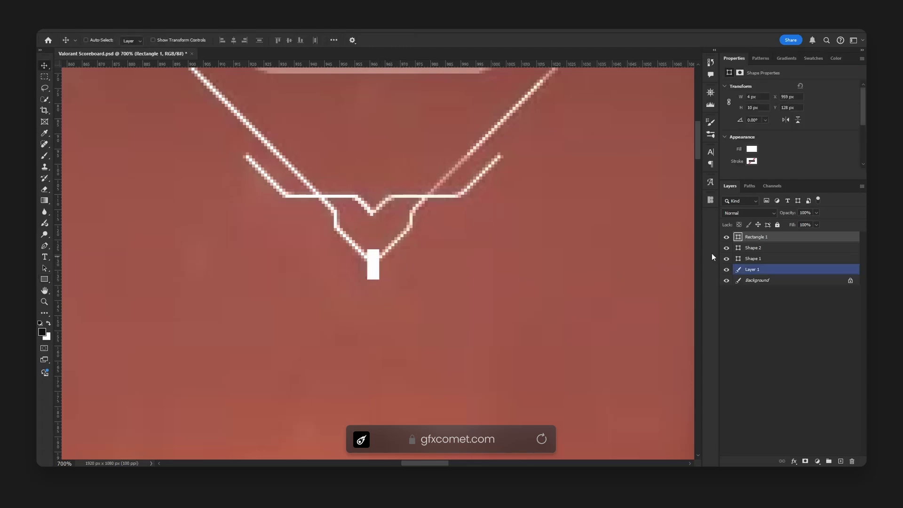
# Select the Rectangle 1, Shape 2 and Shape 1 layers and move them 40 px straight down.
pyautogui.click(737, 248)
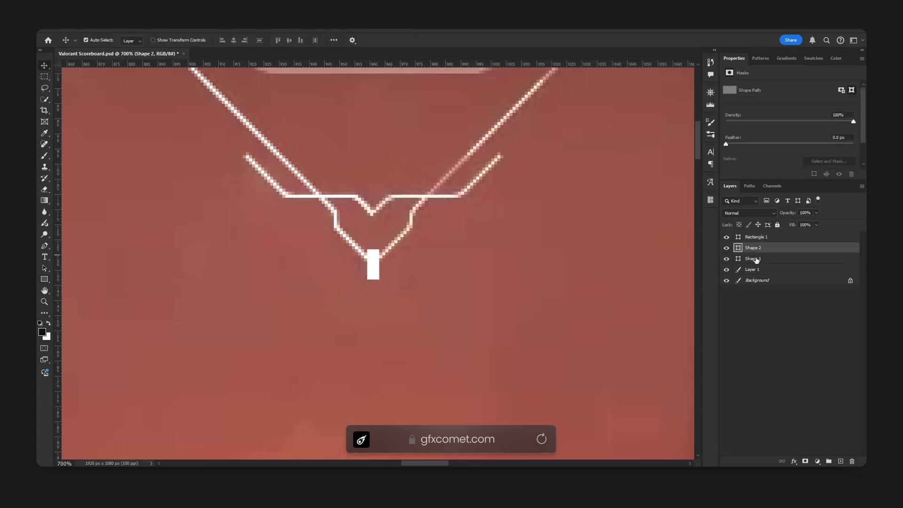
pyautogui.keyDown('shift'); pyautogui.click(740, 258); pyautogui.keyUp('shift')
pyautogui.keyDown('ctrl'); pyautogui.click(765, 239); pyautogui.keyUp('ctrl')
pyautogui.keyDown('shift'); pyautogui.moveTo(454, 224); pyautogui.dragTo(463, 345); pyautogui.keyUp('shift')
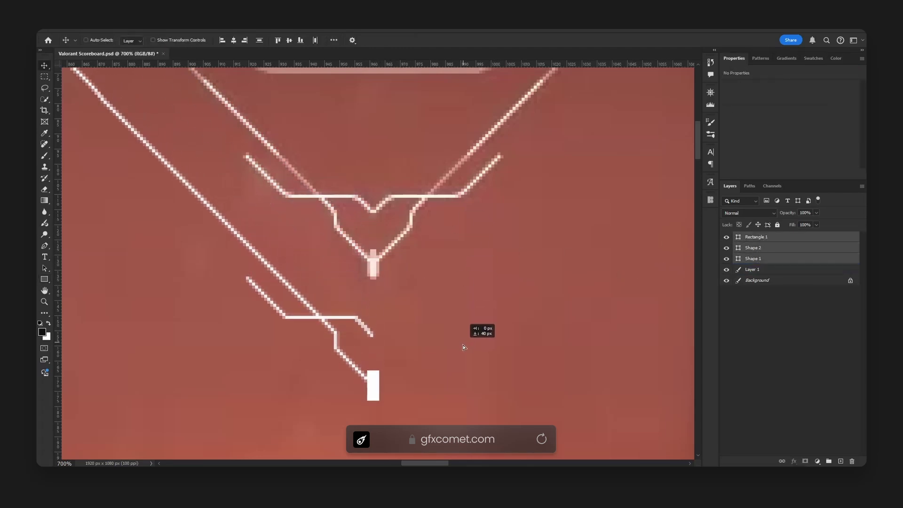
# Duplicate the Shape 1 and Shape 2 layers and flip the copies horizontally.
pyautogui.click(750, 259)
pyautogui.keyDown('ctrl'); pyautogui.click(755, 250); pyautogui.keyUp('ctrl')
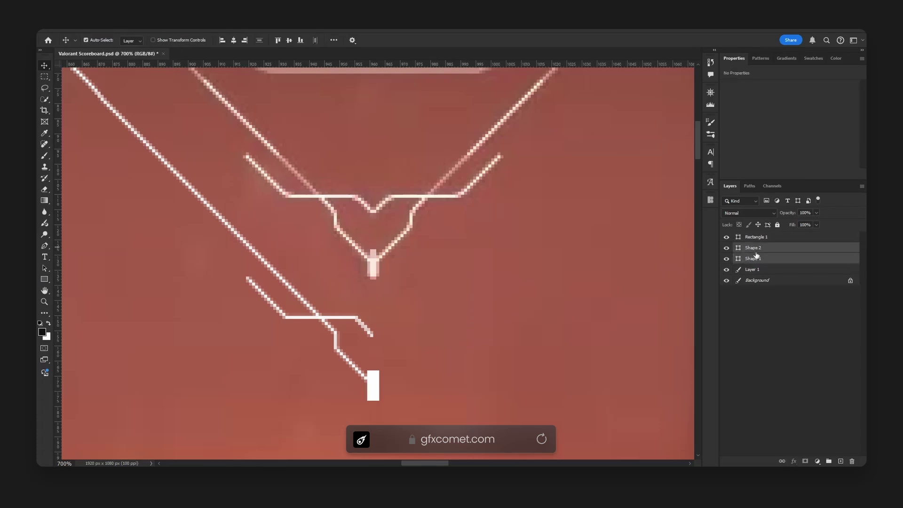
pyautogui.hotkey('ctrl', 'j')
pyautogui.hotkey('ctrl', 't')
pyautogui.rightClick(343, 292)
pyautogui.click(361, 278)
pyautogui.keyDown('ctrl'); pyautogui.click(306, 288); pyautogui.keyUp('ctrl')
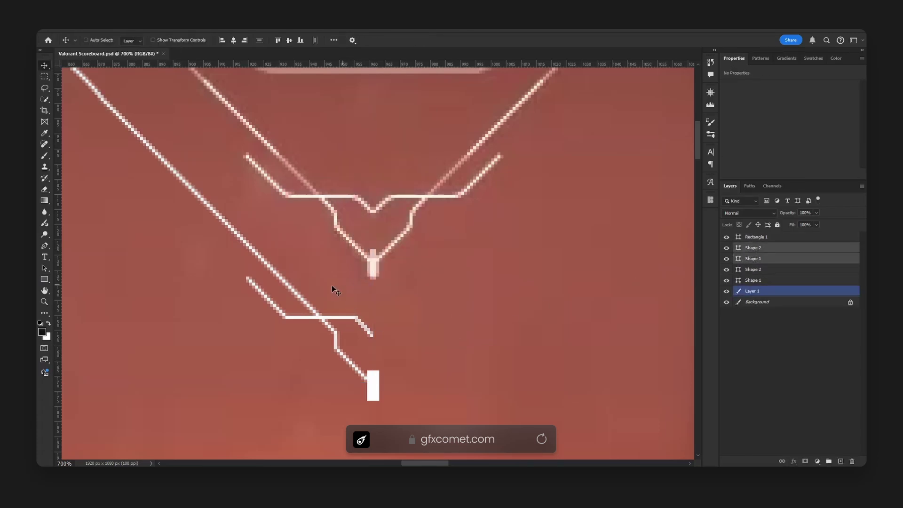
pyautogui.keyDown('ctrl'); pyautogui.moveTo(166, 284); pyautogui.dragTo(569, 276); pyautogui.keyUp('ctrl')
pyautogui.hotkey('ctrl', '-')
pyautogui.hotkey('ctrl', '-')
pyautogui.hotkey('ctrl', '-')
pyautogui.hotkey('ctrl', '-')
pyautogui.hotkey('ctrl', '-')
pyautogui.hotkey('ctrl', '-')
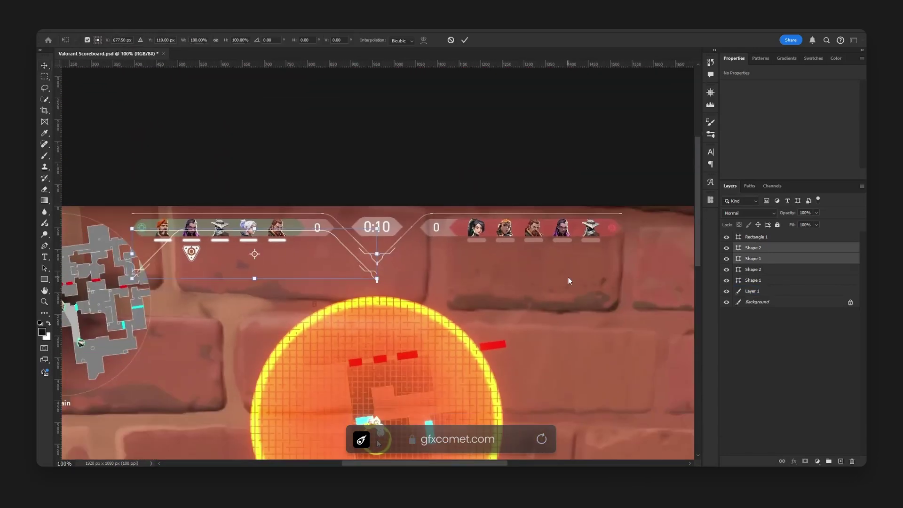
# Move the flipped copies to the right so they meet the original halves at the centre and complete the symmetrical outline.
pyautogui.keyDown('shift'); pyautogui.moveTo(207, 249); pyautogui.dragTo(447, 278); pyautogui.keyUp('shift')
pyautogui.hotkey('ctrl', '+')
pyautogui.hotkey('ctrl', '+')
pyautogui.hotkey('ctrl', '+')
pyautogui.hotkey('ctrl', '+')
pyautogui.press('Left')
pyautogui.press('Right')
pyautogui.hotkey('ctrl', '-')
pyautogui.hotkey('ctrl', '-')
pyautogui.hotkey('ctrl', '-')
pyautogui.hotkey('ctrl', '-')
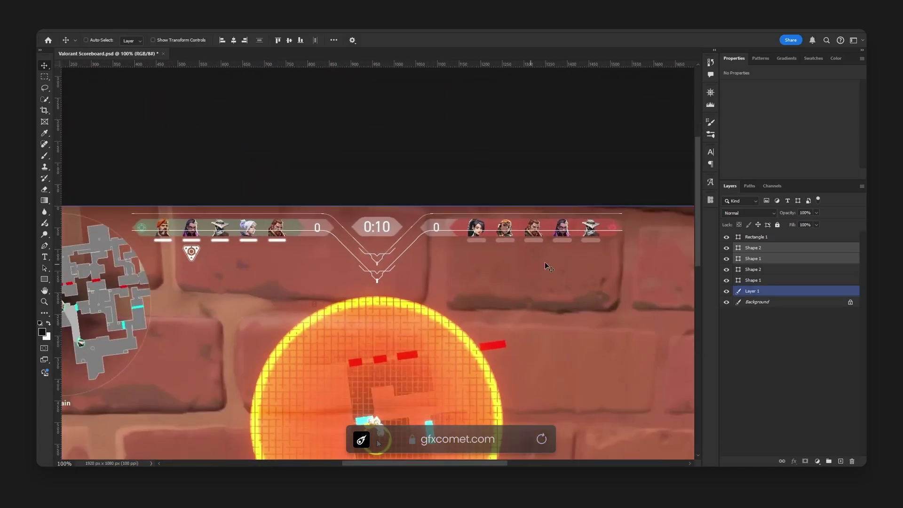
# Select the rectangle and all four line shapes and move them together further down, away from the original scoreboard.
pyautogui.click(755, 237)
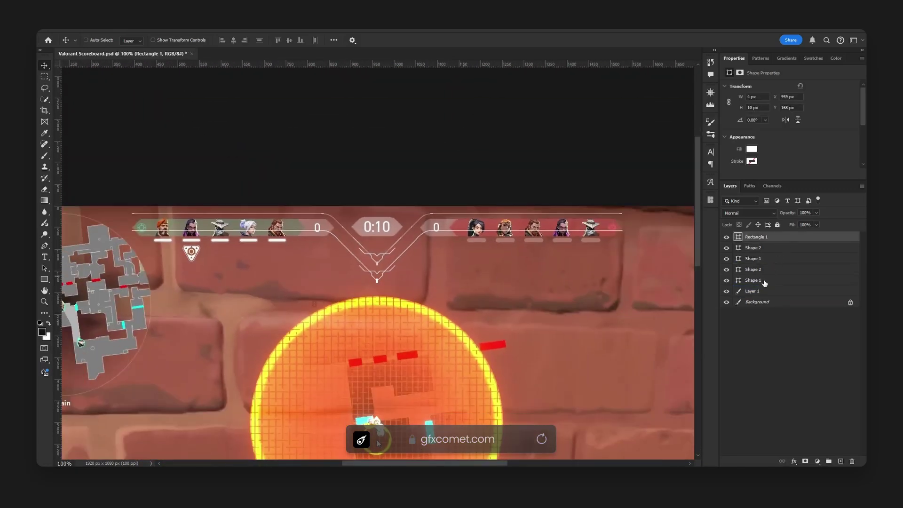
pyautogui.keyDown('shift'); pyautogui.click(753, 280); pyautogui.keyUp('shift')
pyautogui.keyDown('alt'); pyautogui.keyDown('shift'); pyautogui.moveTo(506, 219); pyautogui.dragTo(500, 244); pyautogui.keyUp('shift'); pyautogui.keyUp('alt')
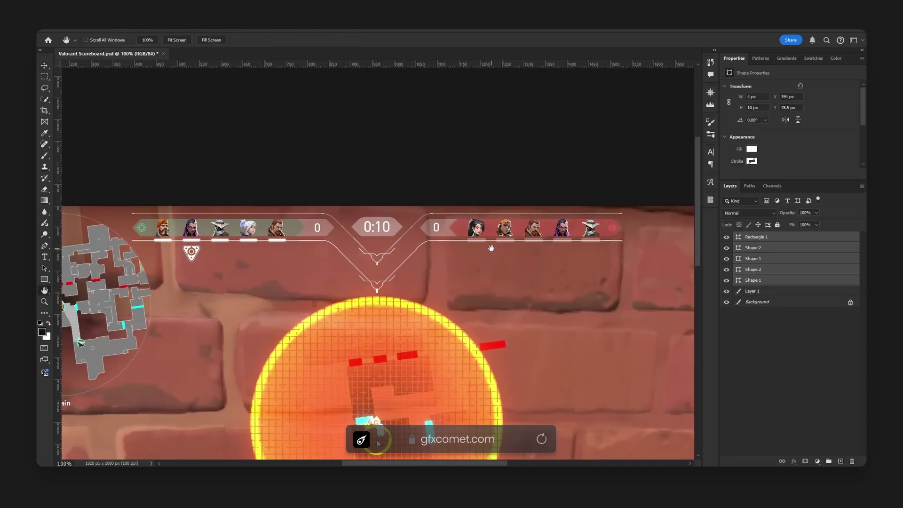
# Group the selected shape layers and name the group Design.
pyautogui.hotkey('ctrl', 'g')
pyautogui.doubleClick(763, 237)
pyautogui.write('Design')
pyautogui.press('Return')
pyautogui.hotkey('ctrl', '+')
pyautogui.hotkey('ctrl', '+')
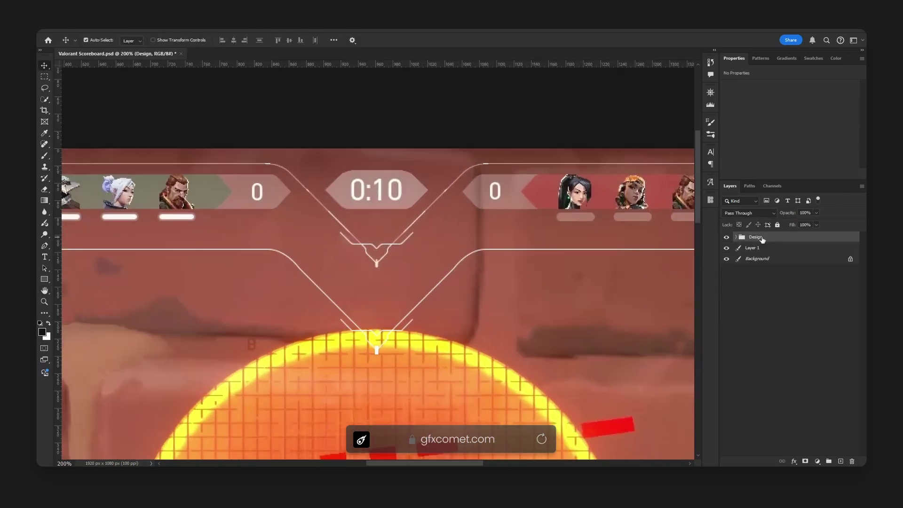
# Add a new empty layer above the Design group for tracing the timer shape.
pyautogui.moveTo(543, 225); pyautogui.dragTo(540, 279)
pyautogui.click(841, 461)
pyautogui.hotkey('ctrl', '=')
pyautogui.scroll(1, 480, 276)
pyautogui.press('p')
pyautogui.click(371, 176)
pyautogui.click(320, 176)
pyautogui.hotkey('ctrl', 'z')
pyautogui.hotkey('ctrl', 'z')
# Trace the upper-left quarter of the 0:10 timer badge as a white-filled Pen shape ending at the centre guide.
pyautogui.press('x')
pyautogui.click(370, 177)
pyautogui.click(317, 177)
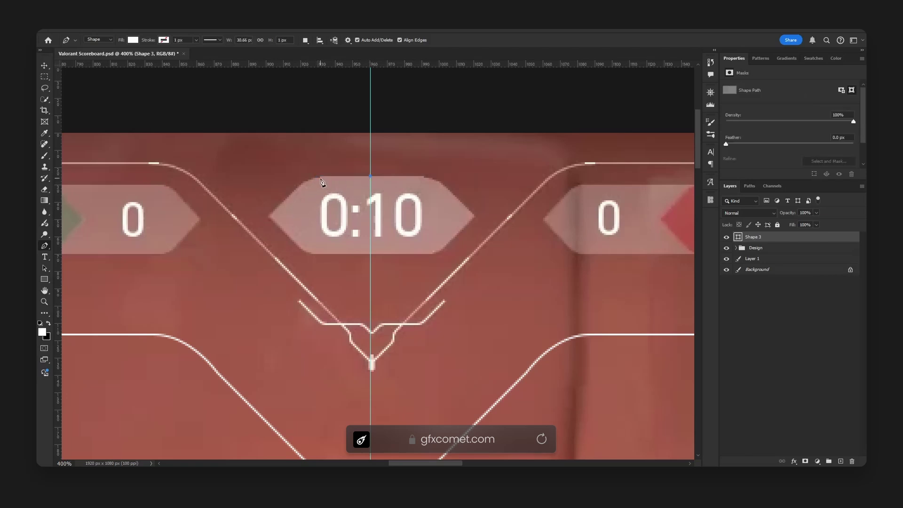
pyautogui.click(287, 197)
pyautogui.click(270, 217)
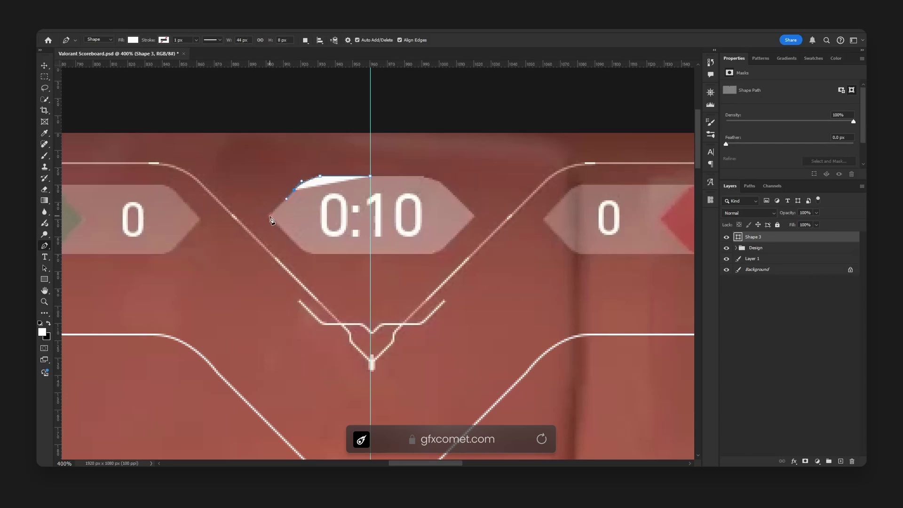
pyautogui.click(370, 216)
# Duplicate the quarter shape, flip the copy vertically and place it underneath to complete the badge's left half.
pyautogui.hotkey('ctrl', 'j')
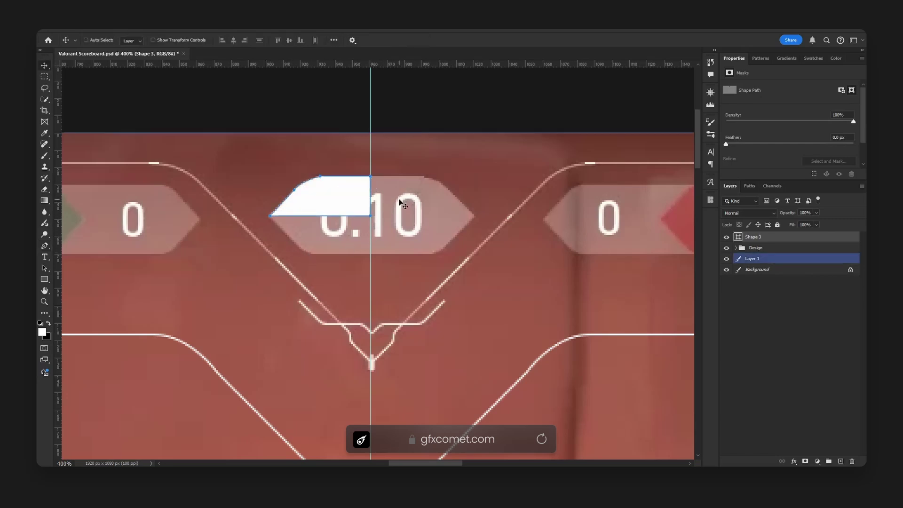
pyautogui.hotkey('ctrl', 't')
pyautogui.rightClick(343, 202)
pyautogui.click(366, 378)
pyautogui.press('Return')
pyautogui.moveTo(343, 202); pyautogui.dragTo(346, 243)
# Duplicate both left quarter shapes, flip the copies horizontally and move them right to complete the timer badge.
pyautogui.keyDown('shift'); pyautogui.click(780, 248); pyautogui.keyUp('shift')
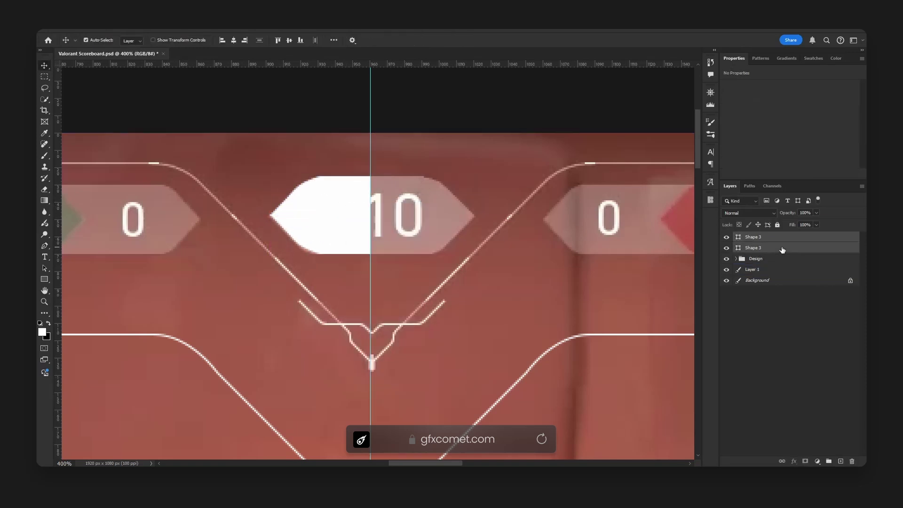
pyautogui.hotkey('ctrl', 'j')
pyautogui.hotkey('ctrl', 't')
pyautogui.rightClick(347, 225)
pyautogui.click(366, 375)
pyautogui.press('Return')
pyautogui.moveTo(311, 220); pyautogui.dragTo(409, 233)
# Select all four Shape 3 layers and position the assembled white badge over the original 0:10 timer.
pyautogui.click(789, 237)
pyautogui.keyDown('shift'); pyautogui.click(782, 272); pyautogui.keyUp('shift')
pyautogui.hotkey('ctrl', 't')
pyautogui.moveTo(471, 216); pyautogui.dragTo(422, 371)
pyautogui.press('Return')
pyautogui.moveTo(418, 306); pyautogui.dragTo(425, 177)
pyautogui.scroll(5, 425, 276)
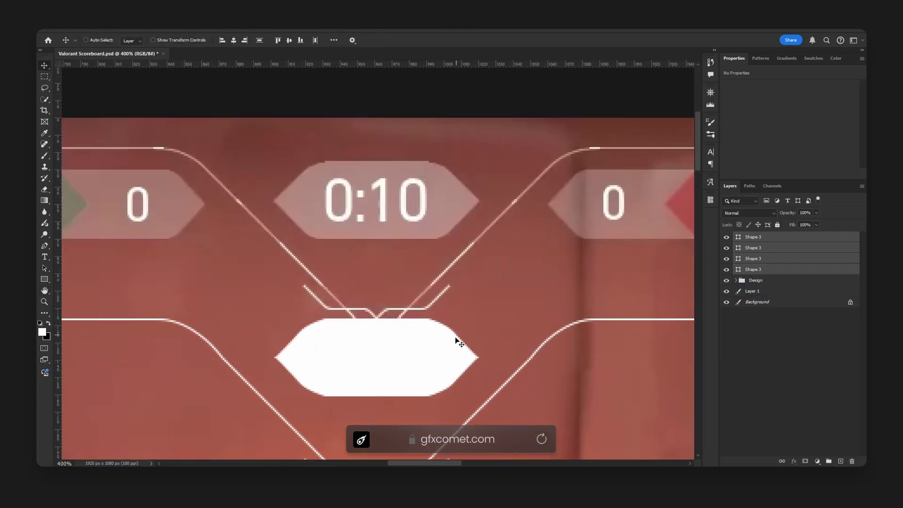
pyautogui.moveTo(454, 353); pyautogui.dragTo(459, 196)
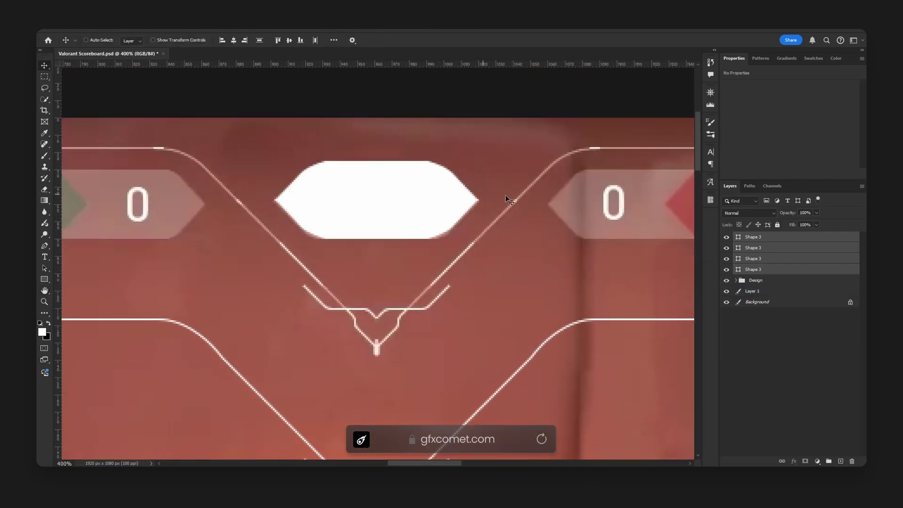
# Group the four timer shapes and name the group Timer.
pyautogui.hotkey('ctrl', 'g')
pyautogui.doubleClick(761, 238)
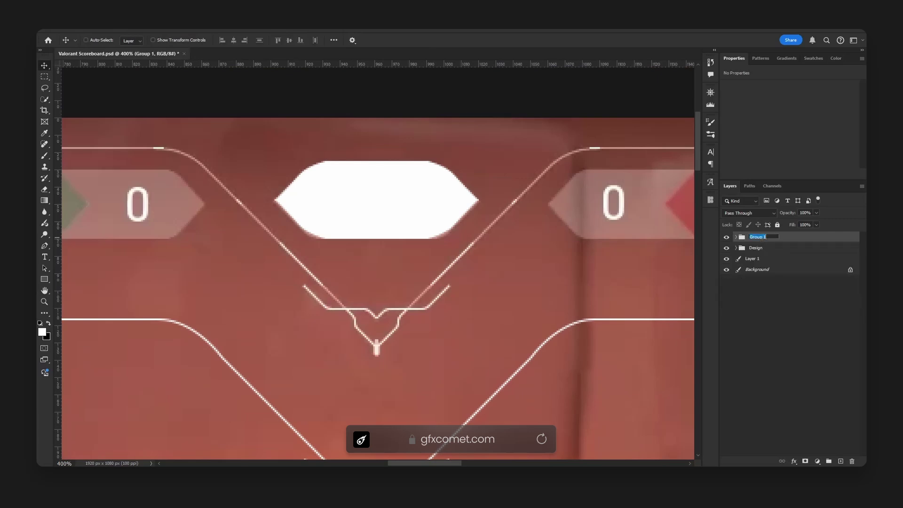
pyautogui.press('Return')
# Move the Design group's outline up onto the original scoreboard outline, and add the Timer group to the selection.
pyautogui.click(756, 248)
pyautogui.moveTo(528, 354); pyautogui.dragTo(517, 210)
pyautogui.keyDown('ctrl'); pyautogui.click(778, 238); pyautogui.keyUp('ctrl')
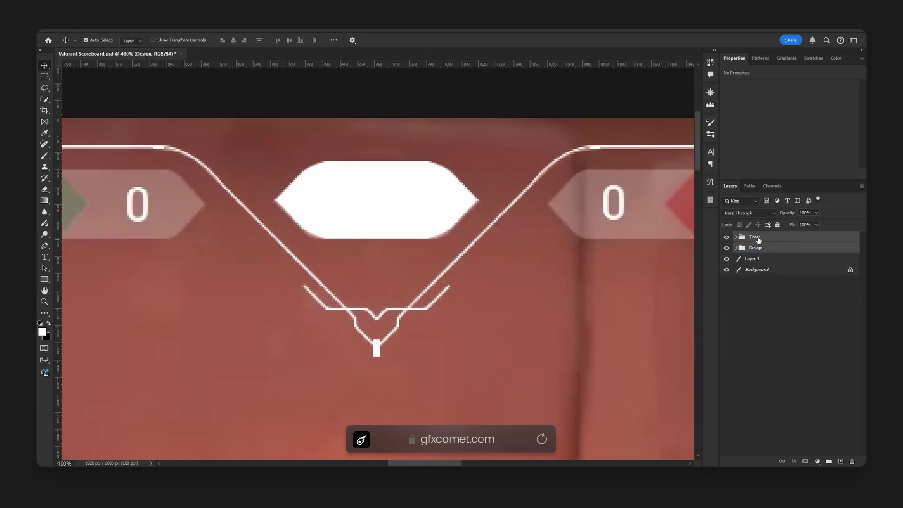
# Create a new empty layer above the Timer group for tracing the left team's bar.
pyautogui.hotkey('ctrl', '-')
pyautogui.hotkey('ctrl', '-')
pyautogui.press('space')
pyautogui.moveTo(199, 244); pyautogui.dragTo(504, 230)
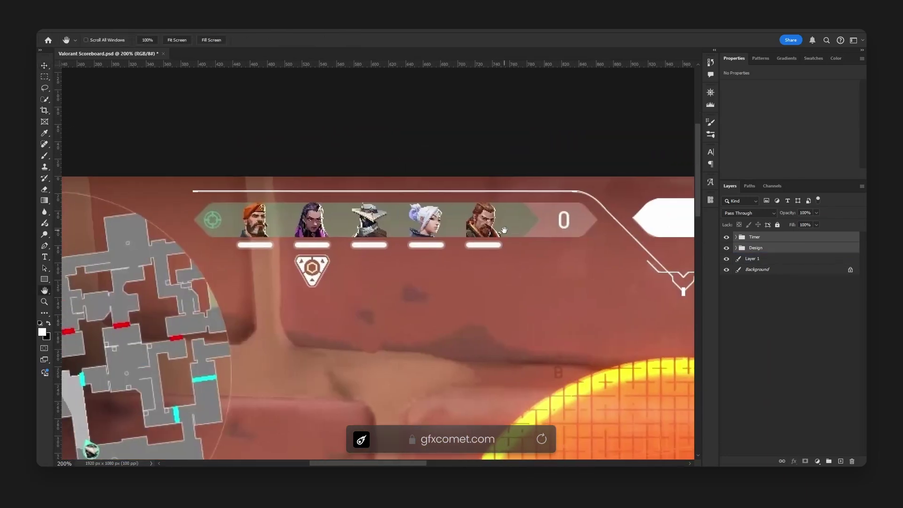
pyautogui.click(774, 239)
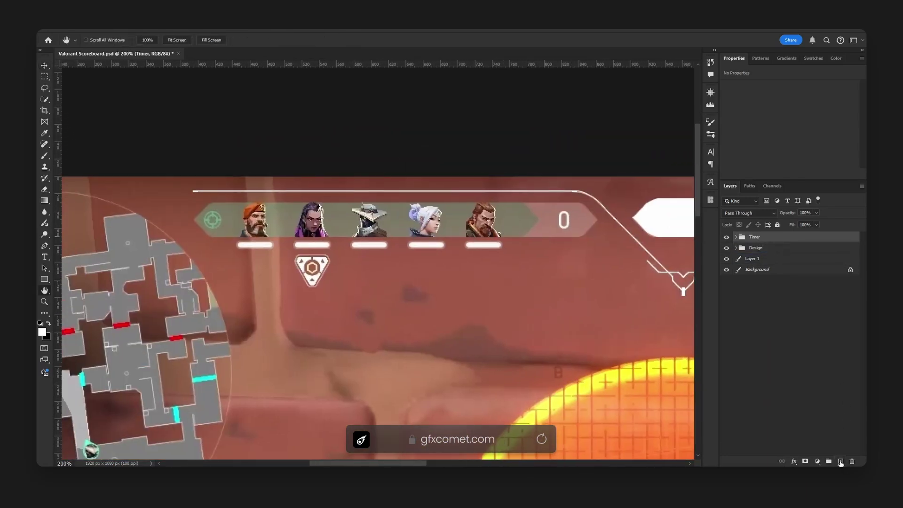
pyautogui.click(841, 462)
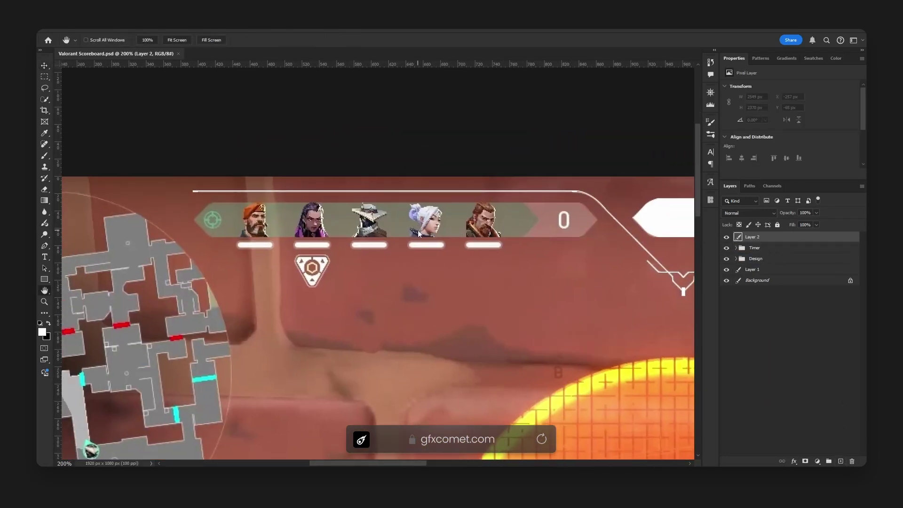
pyautogui.press('p')
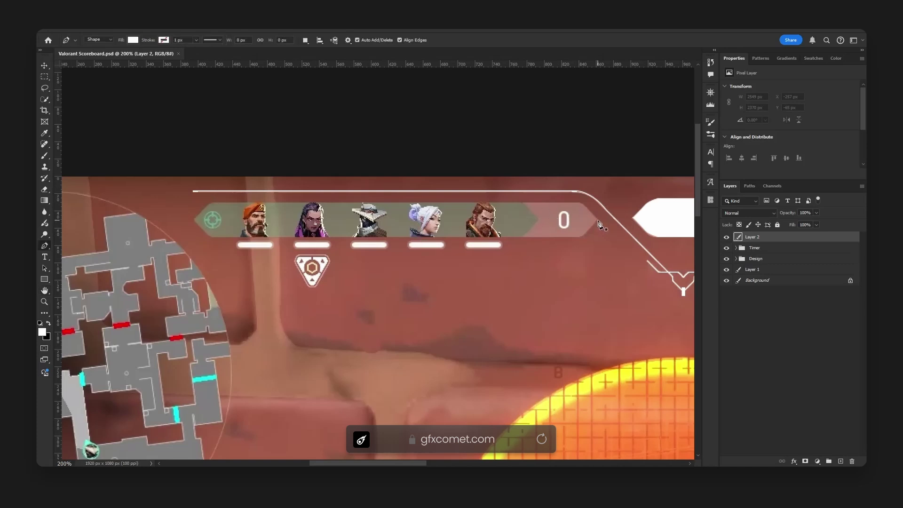
# Trace the left team bar's upper contour with the Pen tool, from its right tip through the corner along the straight top edge.
pyautogui.hotkey('ctrl', '+')
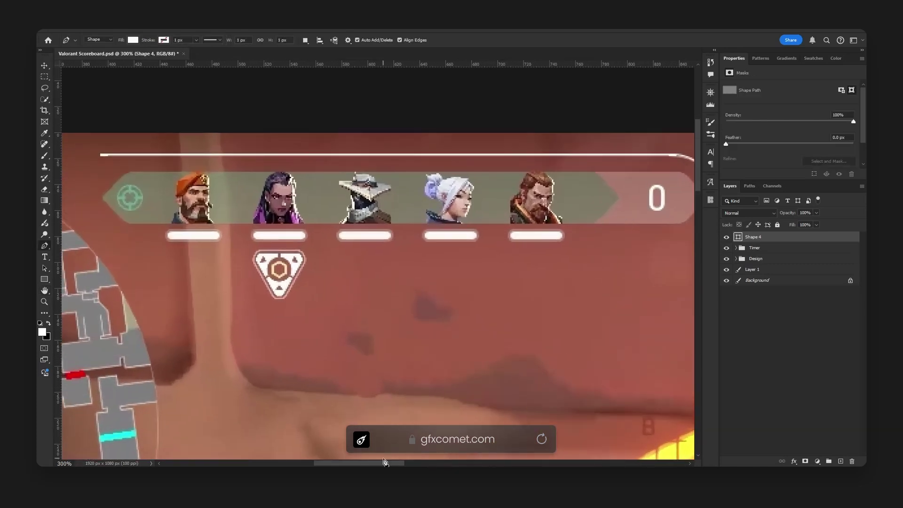
pyautogui.moveTo(384, 463); pyautogui.dragTo(401, 464)
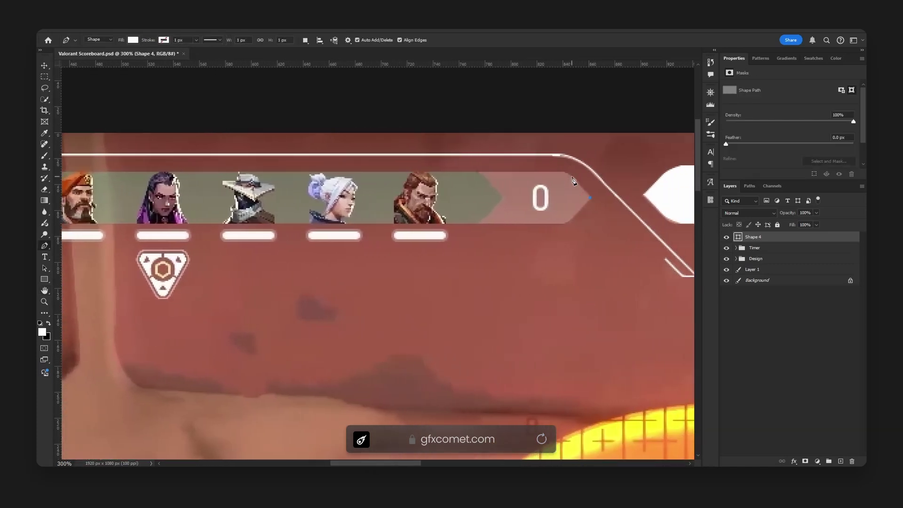
pyautogui.moveTo(556, 171); pyautogui.dragTo(546, 172)
pyautogui.hotkey('ctrl', 'z')
pyautogui.click(559, 172)
pyautogui.click(550, 172)
pyautogui.click(147, 174)
pyautogui.hscroll(-5, 424, 392)
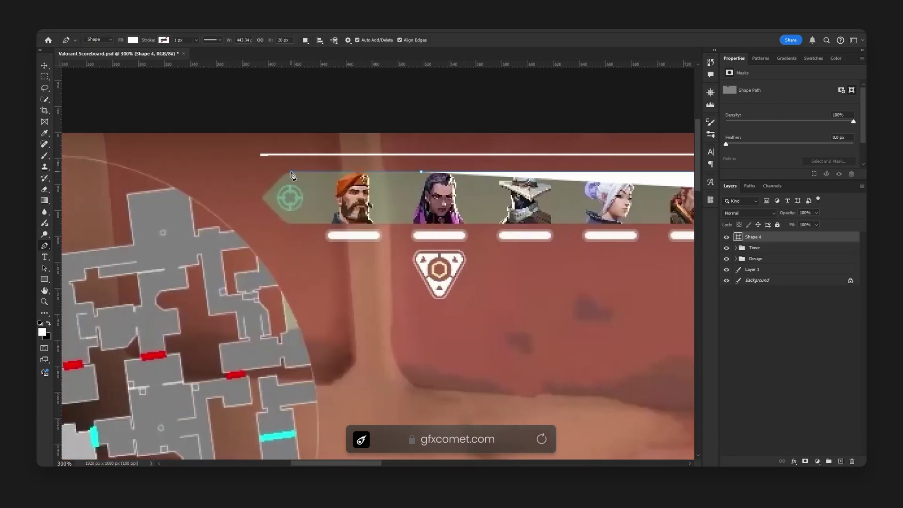
pyautogui.click(292, 173)
# Add a horizontal guide at the bar tip's height and close the shape along it, about 343 px wide and 20 px high.
pyautogui.moveTo(372, 463); pyautogui.dragTo(421, 465)
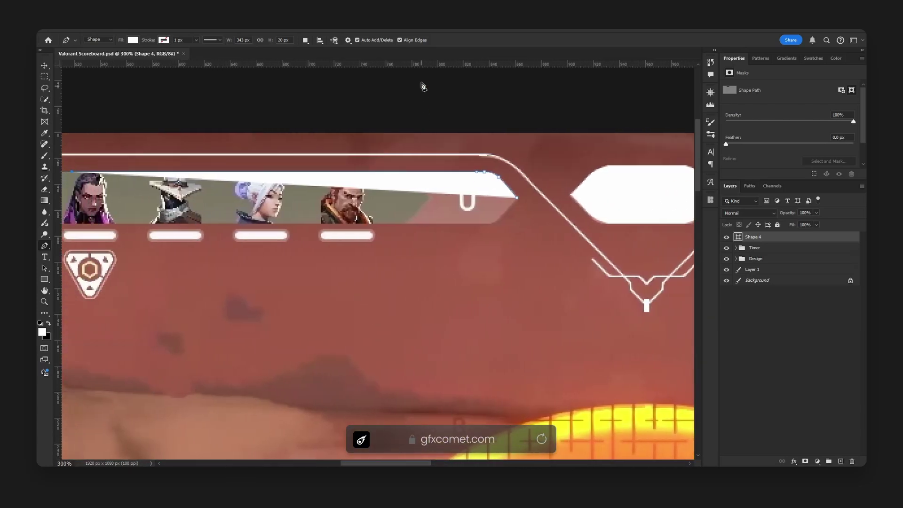
pyautogui.moveTo(433, 65); pyautogui.dragTo(471, 197)
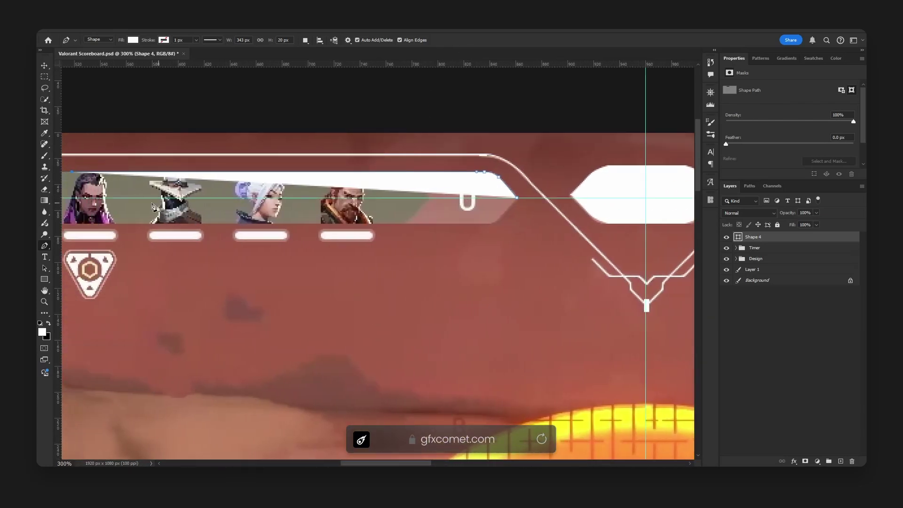
pyautogui.click(71, 197)
pyautogui.click(518, 199)
# Duplicate the Shape 4 piece, flip the copy horizontally and move it left to complete the bar's upper half.
pyautogui.press('v')
pyautogui.hotkey('ctrl', '-')
pyautogui.hotkey('ctrl', '-')
pyautogui.hotkey('ctrl', 'j')
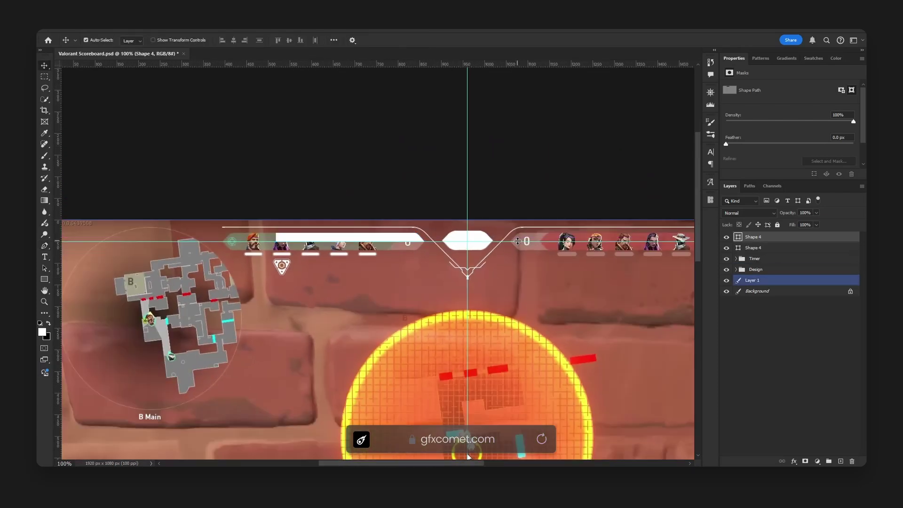
pyautogui.hotkey('ctrl', 't')
pyautogui.rightClick(369, 229)
pyautogui.click(409, 401)
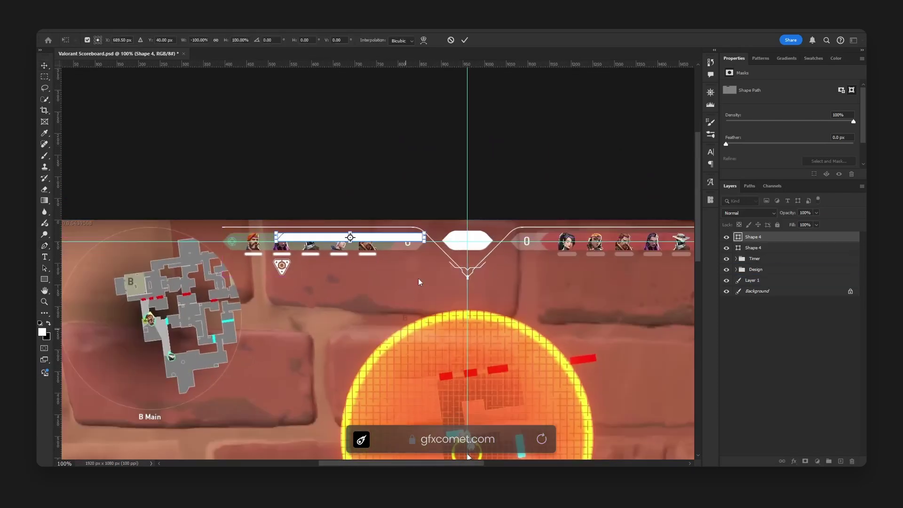
pyautogui.press('Return')
pyautogui.keyDown('ctrl'); pyautogui.moveTo(336, 237); pyautogui.dragTo(283, 236); pyautogui.keyUp('ctrl')
# Duplicate both upper bar pieces, flip the copies vertically to form the lower half, and hide the guides.
pyautogui.keyDown('ctrl'); pyautogui.click(780, 250); pyautogui.keyUp('ctrl')
pyautogui.hotkey('ctrl', 'j')
pyautogui.hotkey('ctrl', 't')
pyautogui.rightClick(374, 242)
pyautogui.click(366, 241)
pyautogui.rightClick(356, 241)
pyautogui.click(365, 415)
pyautogui.press('Return')
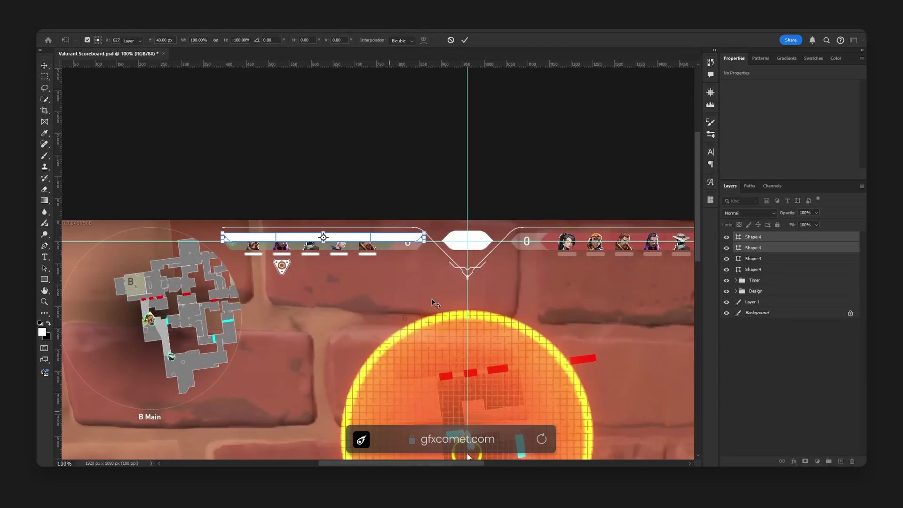
pyautogui.hotkey('ctrl', ';')
# Group the four Shape 4 layers and name the group Scoreboard.
pyautogui.click(800, 243)
pyautogui.keyDown('shift'); pyautogui.click(782, 265); pyautogui.keyUp('shift')
pyautogui.hotkey('ctrl', 'g')
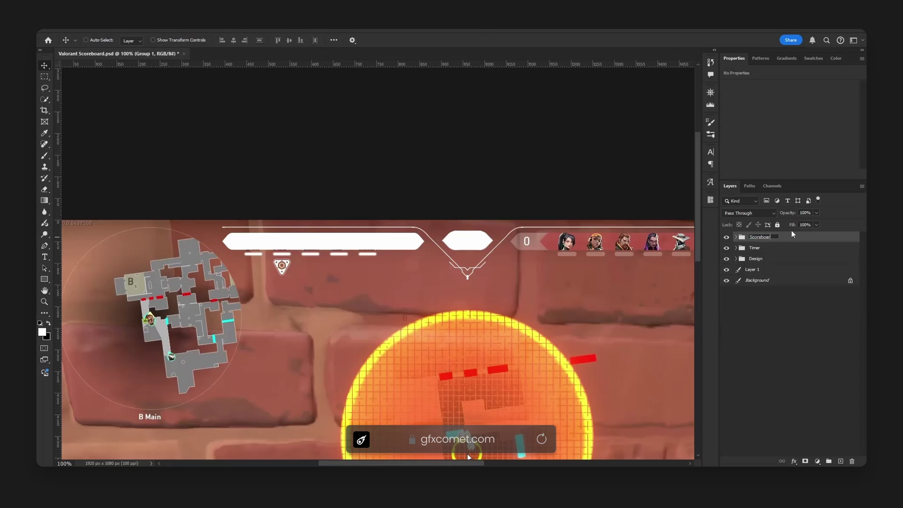
pyautogui.press('Return')
# Save the document and move the Scoreboard, Timer and Design groups together down below the original HUD.
pyautogui.moveTo(496, 242); pyautogui.dragTo(413, 212)
pyautogui.moveTo(341, 210)
pyautogui.keyDown('shift'); pyautogui.mouseDown()
pyautogui.moveTo(341, 276)
pyautogui.moveTo(342, 211)
pyautogui.mouseUp(); pyautogui.keyUp('shift')
pyautogui.hotkey('ctrl', 's')
pyautogui.keyDown('shift'); pyautogui.click(764, 262); pyautogui.keyUp('shift')
pyautogui.moveTo(464, 227); pyautogui.dragTo(495, 275)
# Create a new empty layer directly above Layer 1 for tracing the left team's score area.
pyautogui.hotkey('ctrl', '+')
pyautogui.hotkey('ctrl', '+')
pyautogui.press('space')
pyautogui.moveTo(291, 271); pyautogui.dragTo(462, 373)
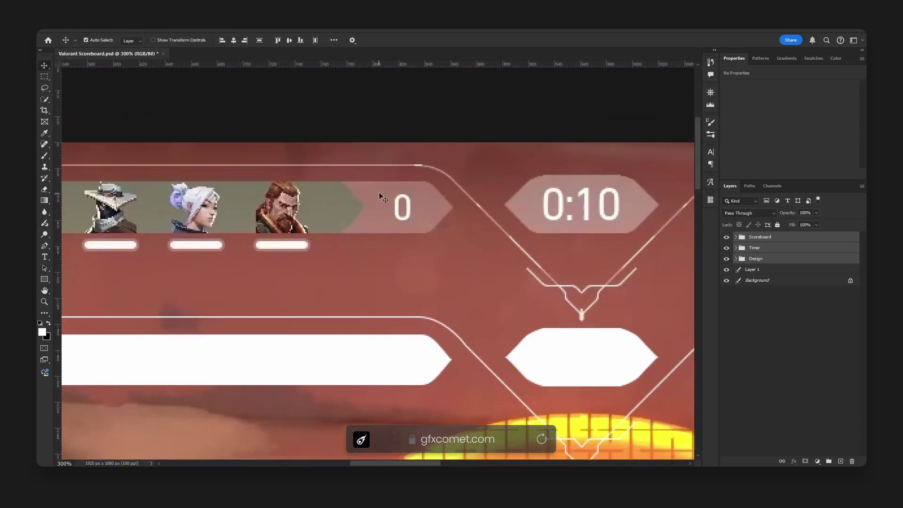
pyautogui.click(774, 270)
pyautogui.click(840, 461)
pyautogui.press('p')
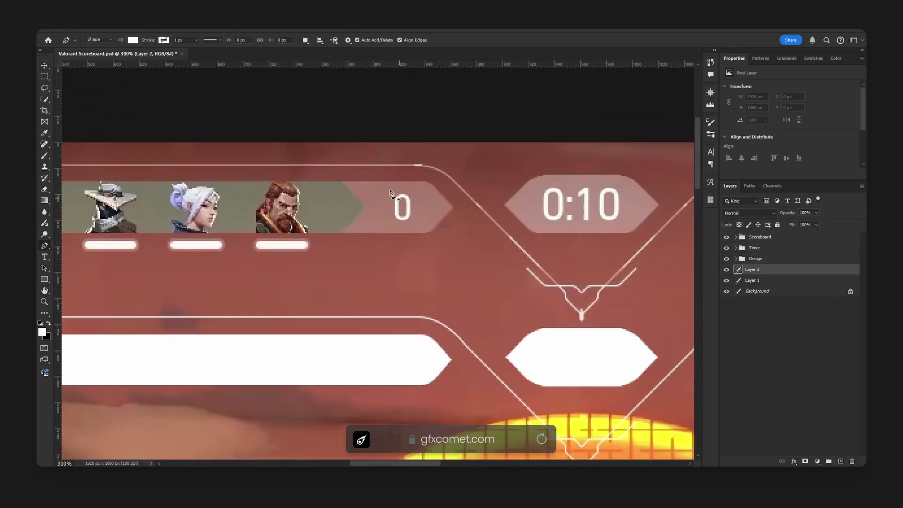
# Draw a closed Pen shape around the left score area, following the arrow-shaped notch and extending slightly past the bar's right end.
pyautogui.click(339, 180)
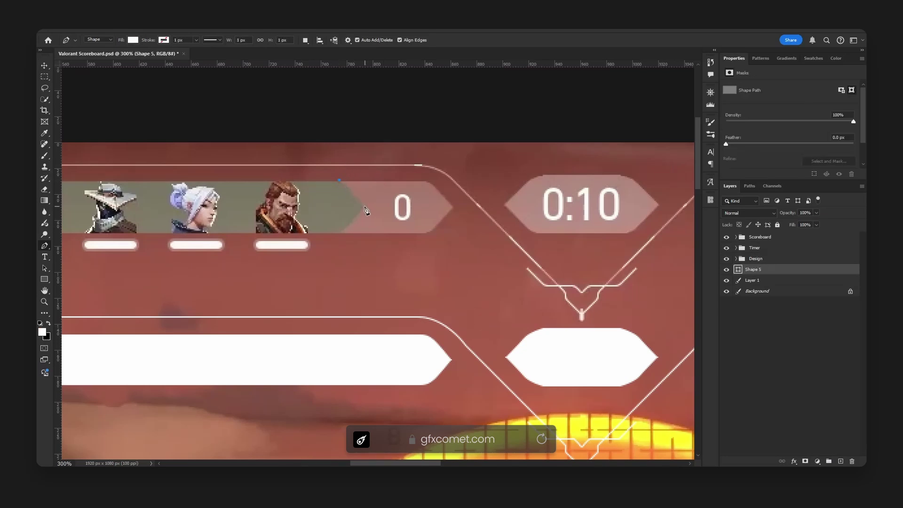
pyautogui.click(337, 236)
pyautogui.click(461, 235)
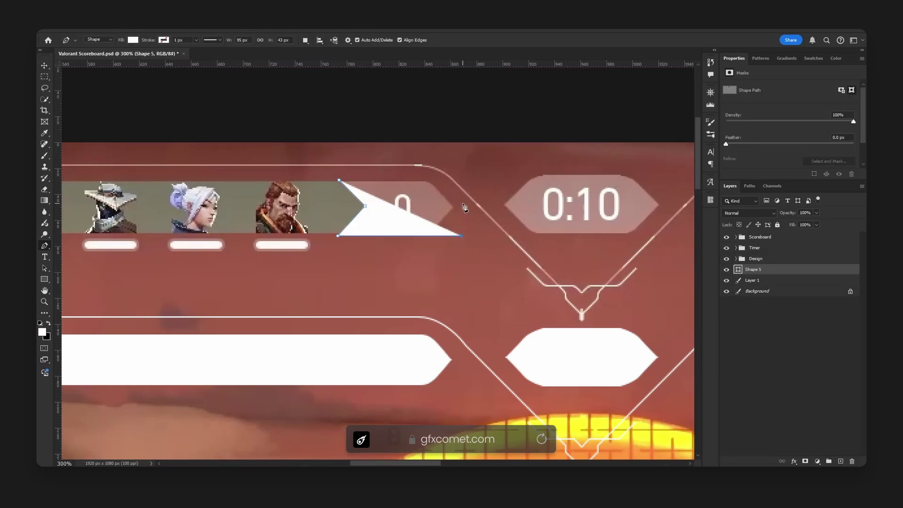
pyautogui.click(461, 199)
pyautogui.click(444, 183)
pyautogui.click(427, 182)
pyautogui.click(418, 173)
pyautogui.hotkey('ctrl', 'z')
pyautogui.hotkey('ctrl', 'z')
pyautogui.click(430, 176)
pyautogui.click(339, 182)
# Move the score shape down to the white bar's right end and fill it with red #ff3e3e.
pyautogui.press('v')
pyautogui.moveTo(447, 211); pyautogui.dragTo(466, 348)
pyautogui.doubleClick(738, 269)
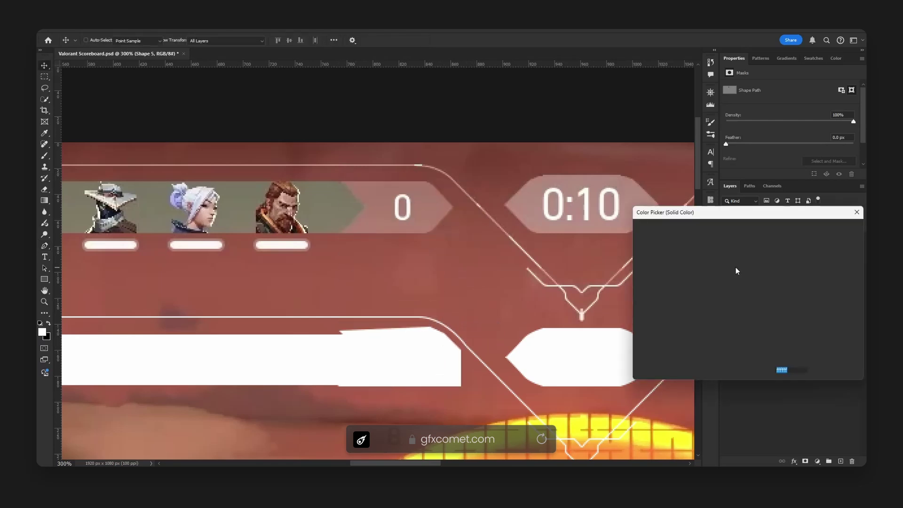
pyautogui.write('ff3e3e')
pyautogui.click(846, 232)
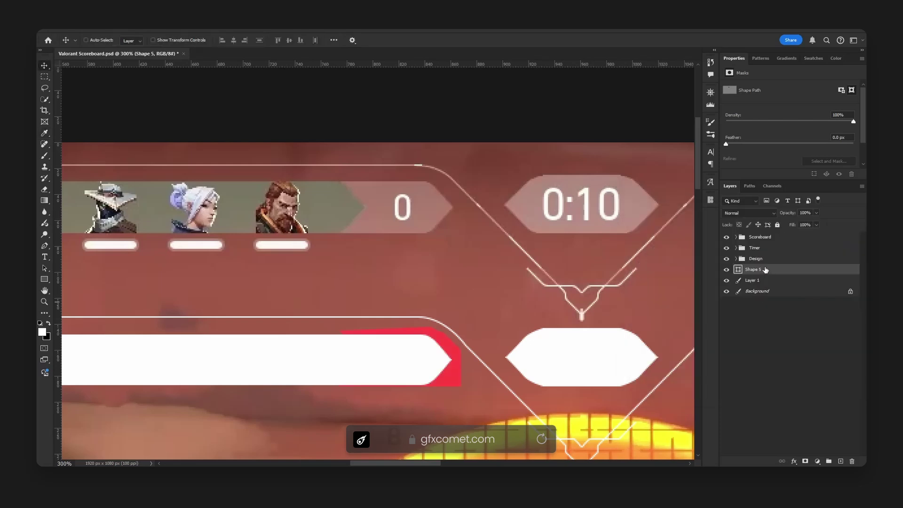
# Bring the red Shape 5 layer in front of the bar pieces and place it at the top inside the Scoreboard group.
pyautogui.moveTo(766, 269); pyautogui.dragTo(753, 235)
pyautogui.click(736, 248)
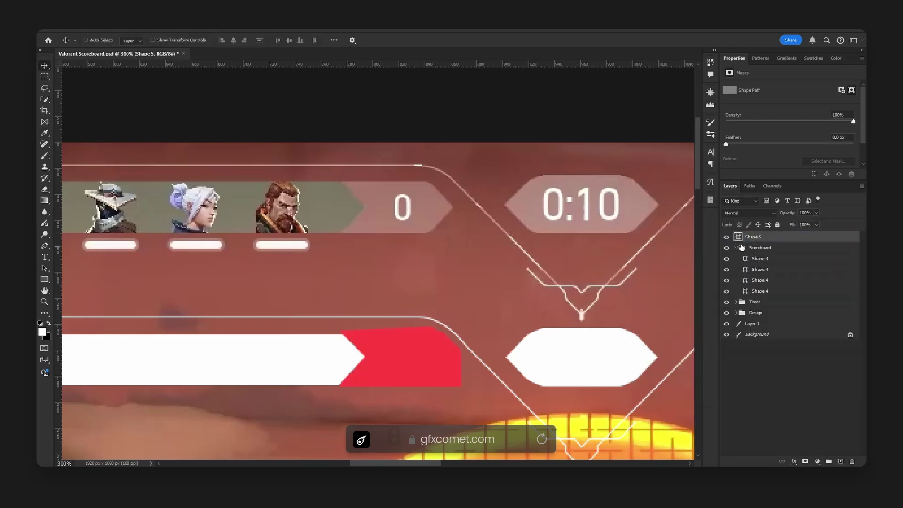
pyautogui.keyDown('ctrl'); pyautogui.click(325, 353); pyautogui.keyUp('ctrl')
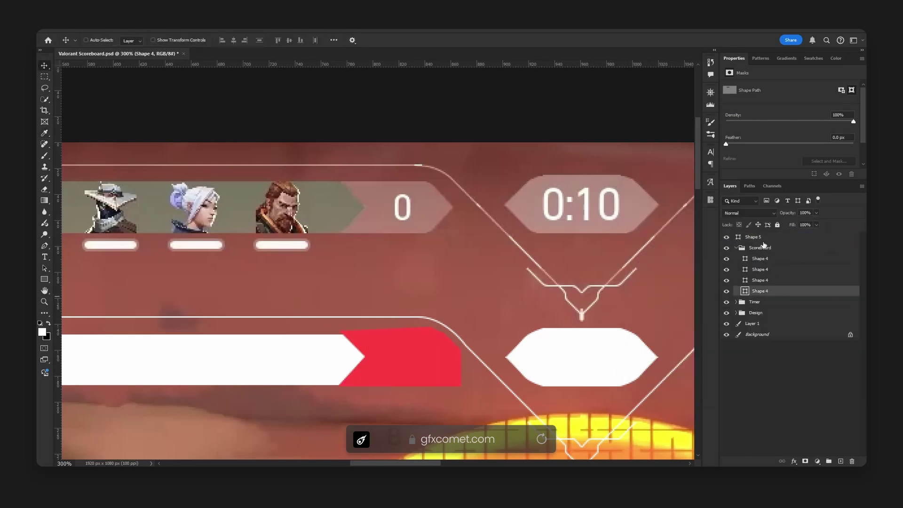
pyautogui.moveTo(763, 239); pyautogui.dragTo(771, 255)
# Group the four Shape 4 layers, duplicate that group and merge the duplicate into a single layer.
pyautogui.click(766, 258)
pyautogui.keyDown('shift'); pyautogui.click(777, 292); pyautogui.keyUp('shift')
pyautogui.hotkey('ctrl', 'g')
pyautogui.hotkey('ctrl', 'j')
pyautogui.hotkey('ctrl', 'e')
# Clip the red Shape 5 layer to the merged bar layer with a clipping mask.
pyautogui.click(780, 250)
pyautogui.hotkey('ctrl', 'alt', 'g')
pyautogui.scroll(-1, 406, 379)
pyautogui.scroll(-1, 409, 381)
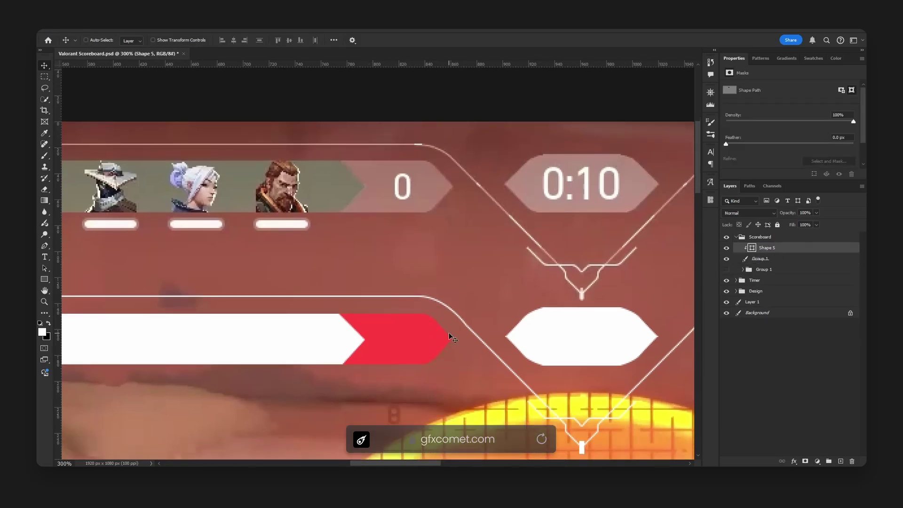
pyautogui.moveTo(325, 299); pyautogui.dragTo(406, 251)
pyautogui.hotkey('ctrl', '-')
pyautogui.keyDown('alt'); pyautogui.scroll(-1, 406, 253); pyautogui.keyUp('alt')
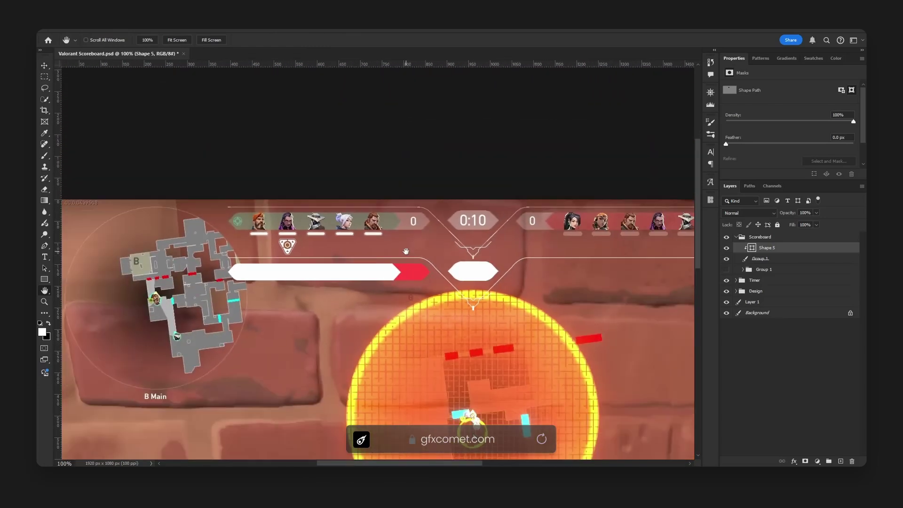
pyautogui.moveTo(496, 258); pyautogui.dragTo(451, 268)
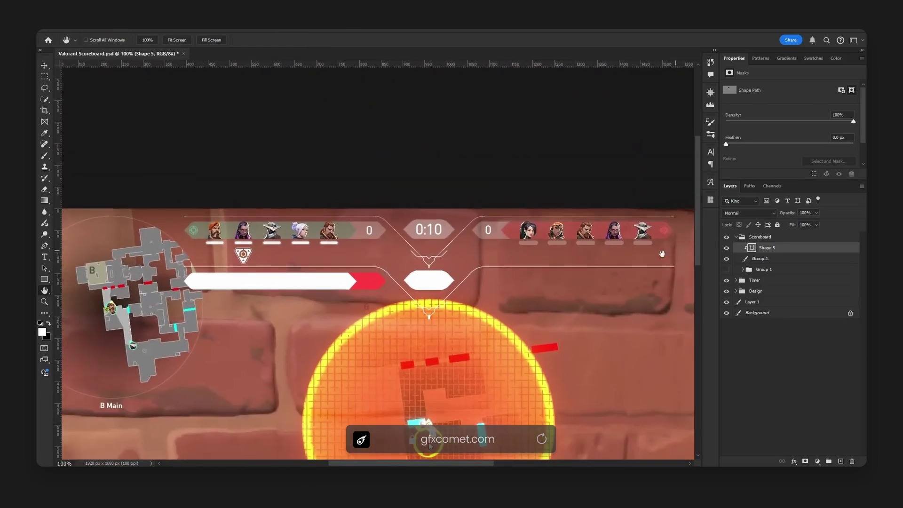
pyautogui.moveTo(429, 445); pyautogui.dragTo(504, 451)
pyautogui.moveTo(449, 281); pyautogui.dragTo(467, 273)
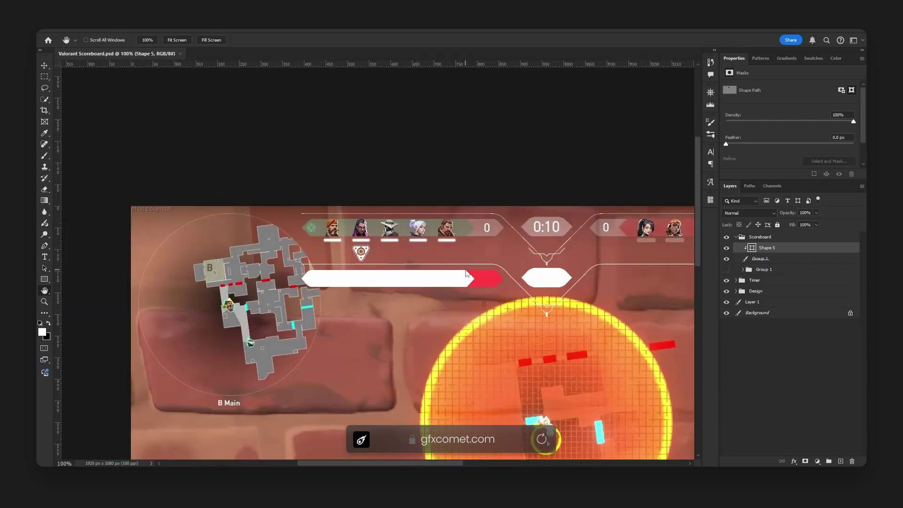
pyautogui.moveTo(561, 302); pyautogui.dragTo(520, 255)
# Collapse the Scoreboard group and toggle the visibility of the Scoreboard and Design groups to check their contents.
pyautogui.click(735, 237)
pyautogui.click(727, 237)
pyautogui.click(728, 238)
pyautogui.click(727, 259)
pyautogui.click(727, 259)
# Hide the Layer 1 game screenshot and open the Design group's layer options.
pyautogui.click(755, 259)
pyautogui.moveTo(515, 277); pyautogui.dragTo(546, 256)
pyautogui.click(727, 269)
pyautogui.rightClick(781, 259)
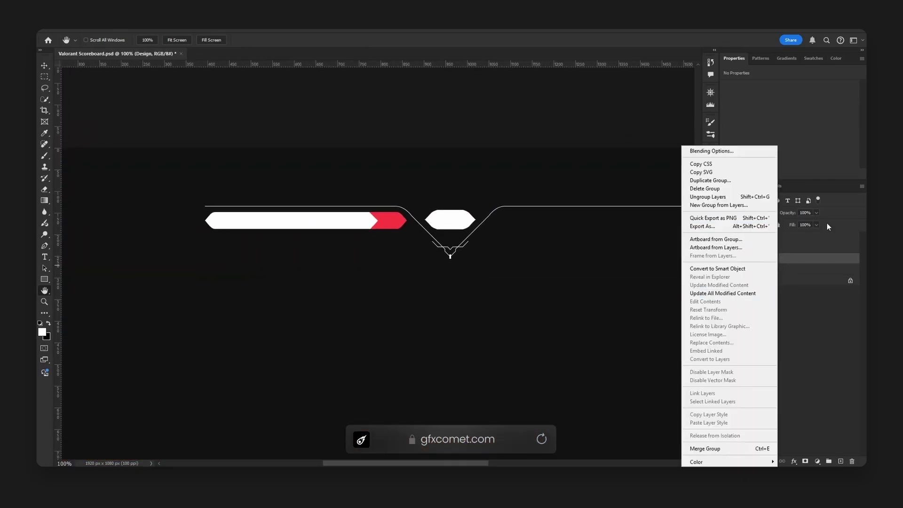
# Toggle the Timer group's visibility to check it and quick-export the group as scoreboard_timer.png.
pyautogui.click(727, 249)
pyautogui.click(727, 249)
pyautogui.rightClick(762, 249)
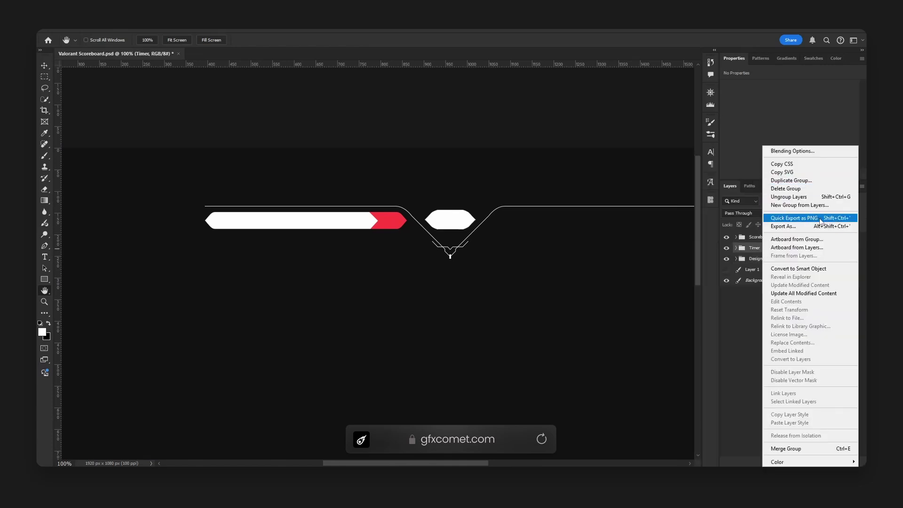
pyautogui.press('Escape')
# Select the merged Group 1 bar layer inside the Scoreboard group and hide the red Shape 5 layer clipped to it.
pyautogui.press('v')
pyautogui.keyDown('ctrl'); pyautogui.click(362, 222); pyautogui.keyUp('ctrl')
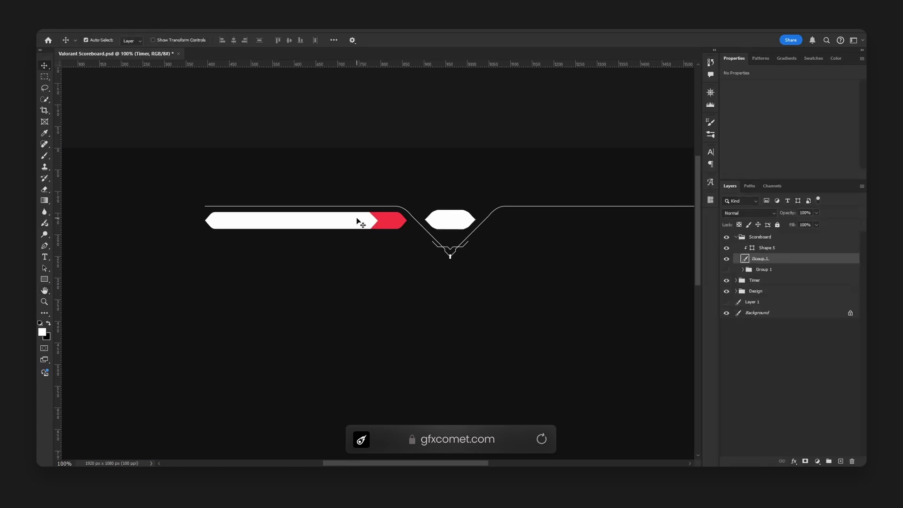
pyautogui.click(727, 248)
pyautogui.click(727, 259)
pyautogui.click(727, 259)
pyautogui.rightClick(784, 262)
pyautogui.press('Escape')
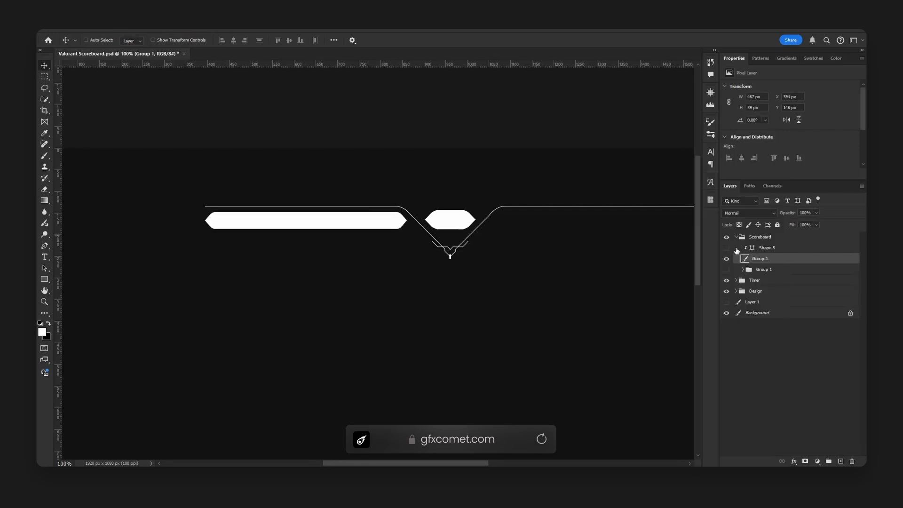
pyautogui.click(727, 248)
pyautogui.click(727, 248)
pyautogui.click(727, 249)
pyautogui.click(728, 248)
pyautogui.click(727, 248)
pyautogui.click(727, 248)
# Quick-export the merged Group 1 bar layer as a PNG named scoreboard_frame.
pyautogui.rightClick(788, 260)
pyautogui.click(741, 206)
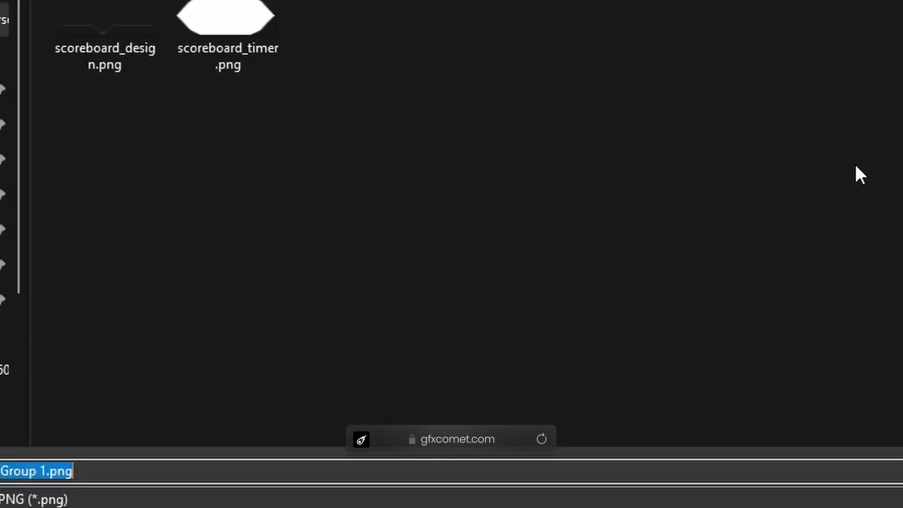
pyautogui.write('scoreboard_')
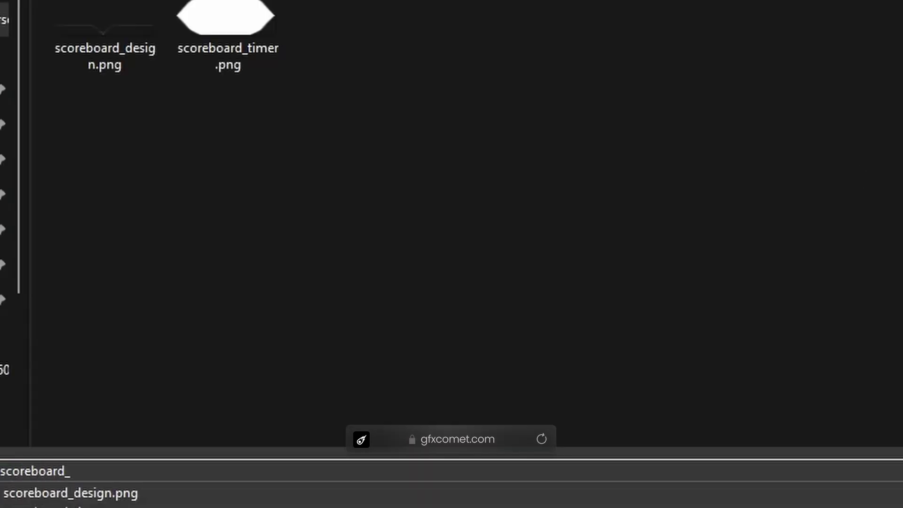
pyautogui.write('frame')
pyautogui.press('Return')
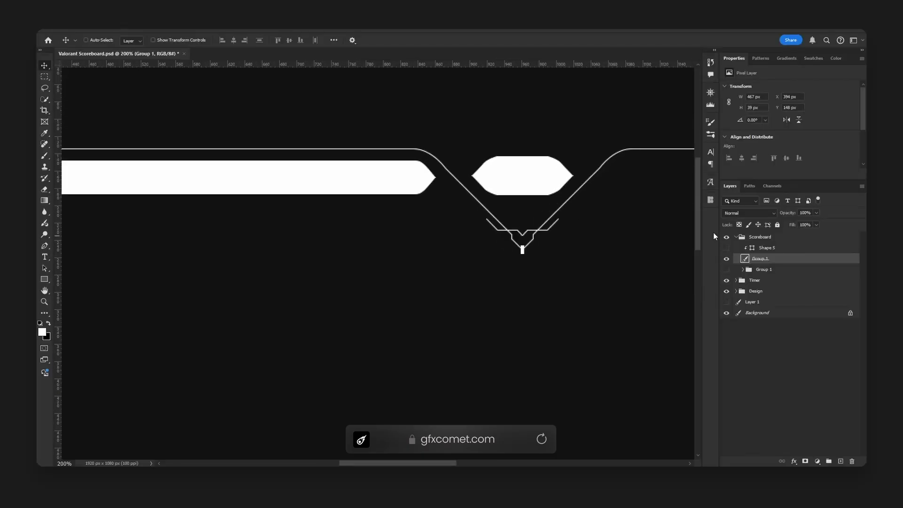
# Make the Shape 5 layer visible again and change its fill color from red to white.
pyautogui.click(727, 248)
pyautogui.click(758, 253)
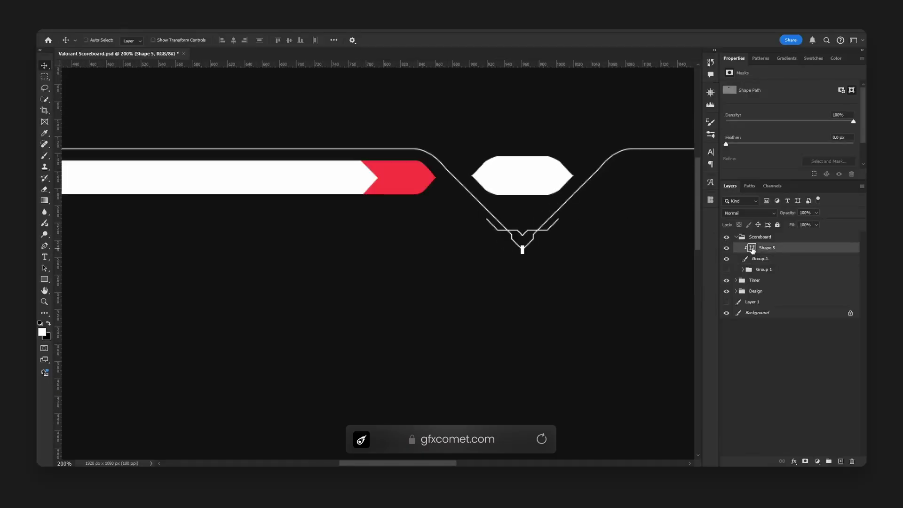
pyautogui.doubleClick(752, 248)
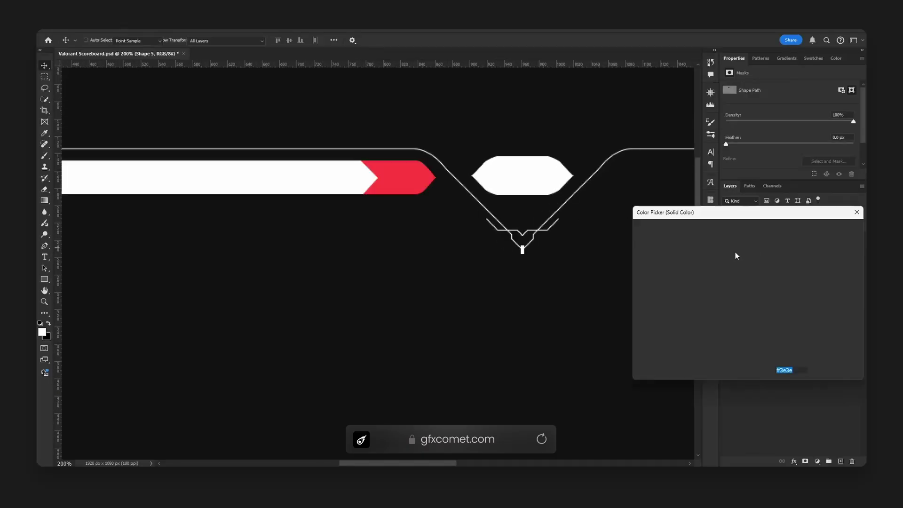
pyautogui.click(564, 207)
pyautogui.click(834, 230)
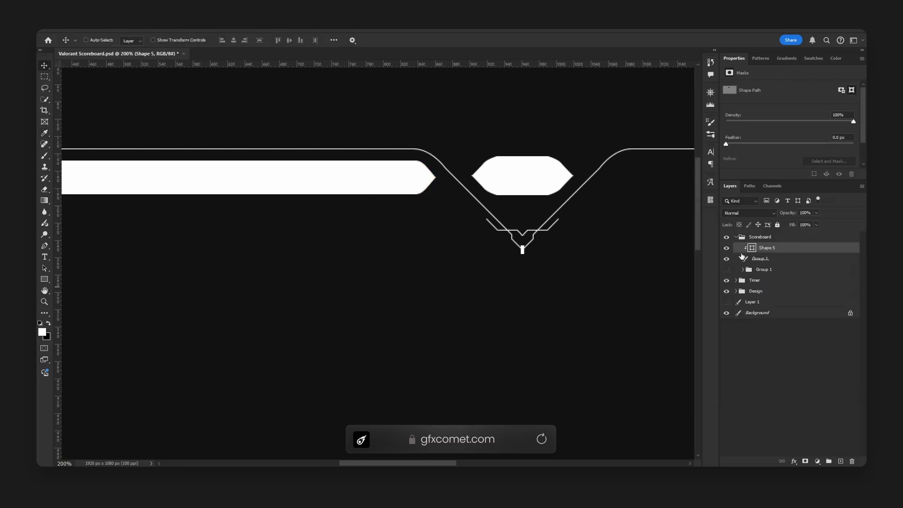
# Rasterize Shape 5 and delete its pixels outside the Group 1 bar outline using the inverted layer selection.
pyautogui.rightClick(744, 254)
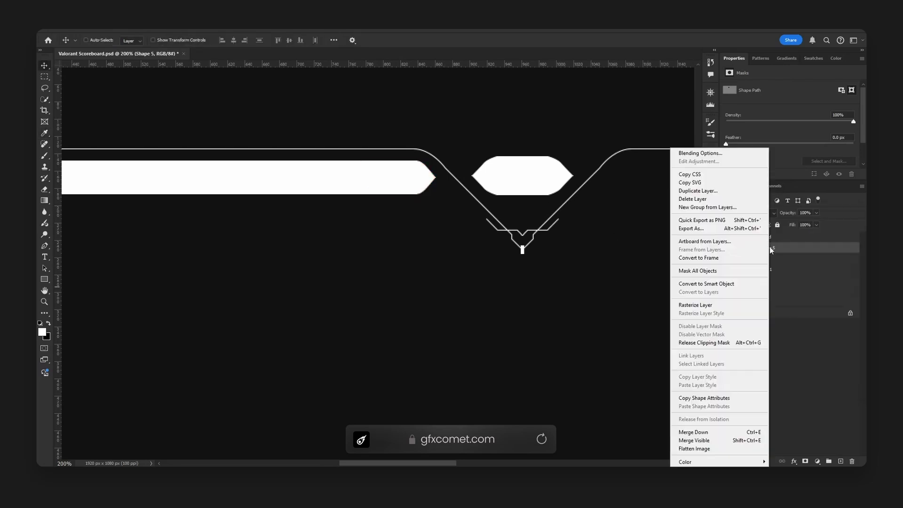
pyautogui.click(725, 305)
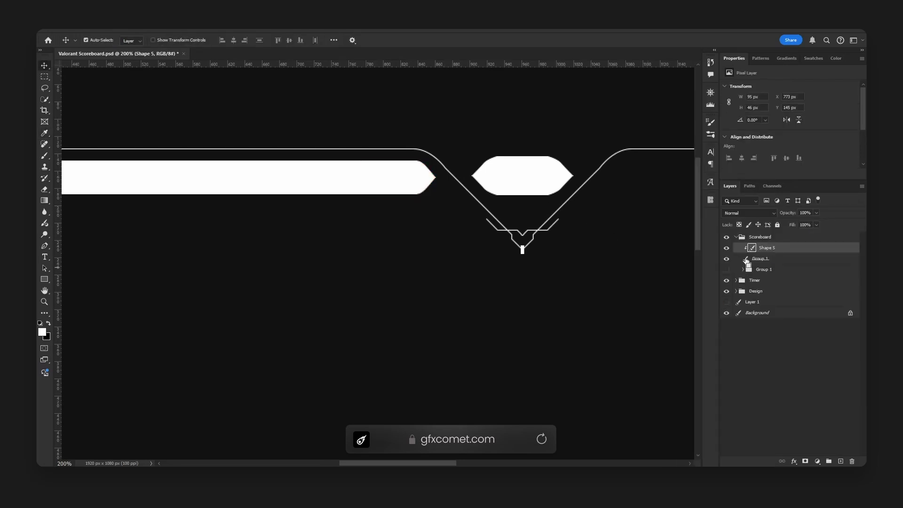
pyautogui.keyDown('ctrl'); pyautogui.click(747, 260); pyautogui.keyUp('ctrl')
pyautogui.click(44, 76)
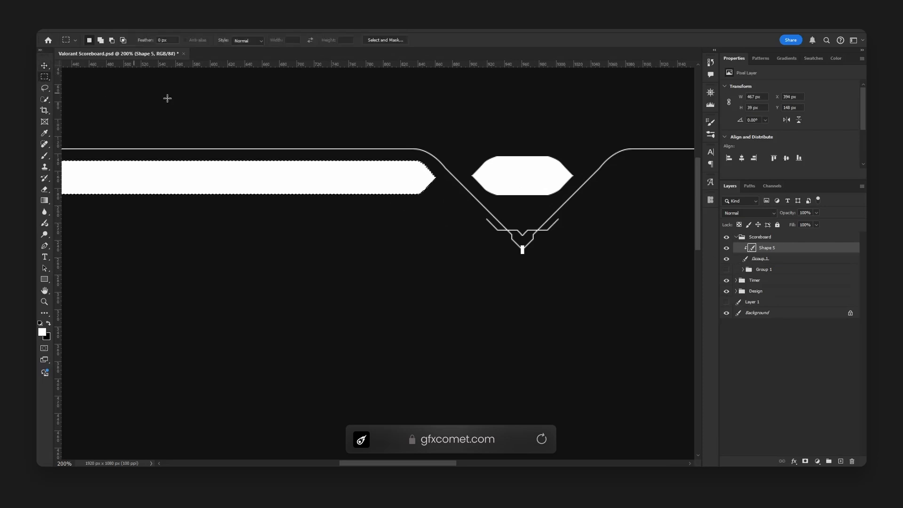
pyautogui.rightClick(392, 184)
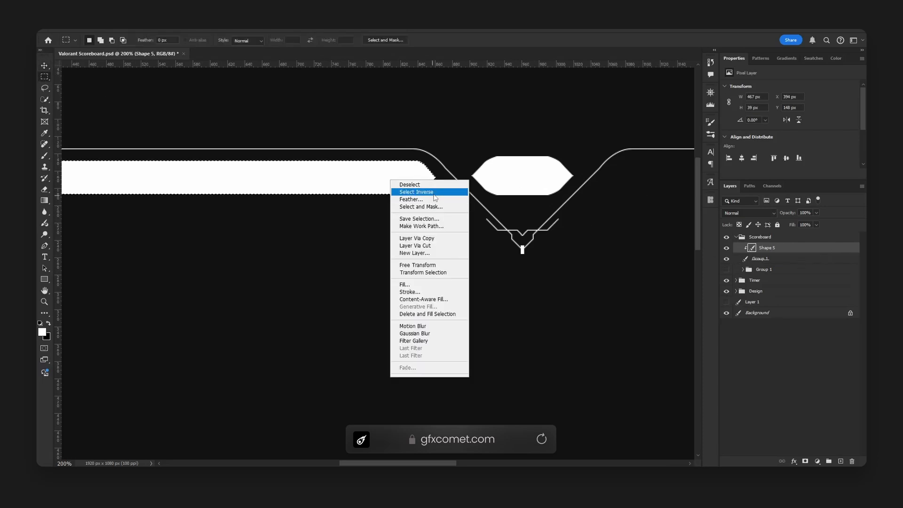
pyautogui.click(409, 193)
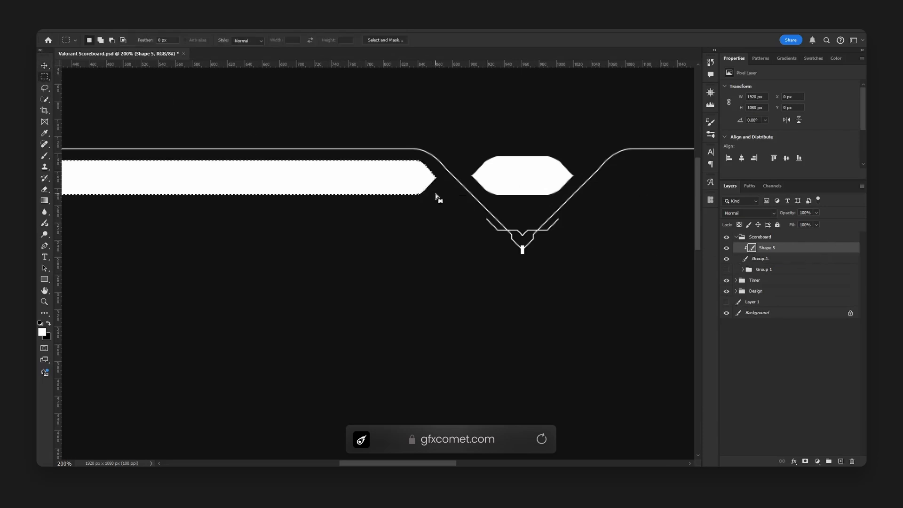
pyautogui.hotkey('ctrl', 'd')
pyautogui.press('v')
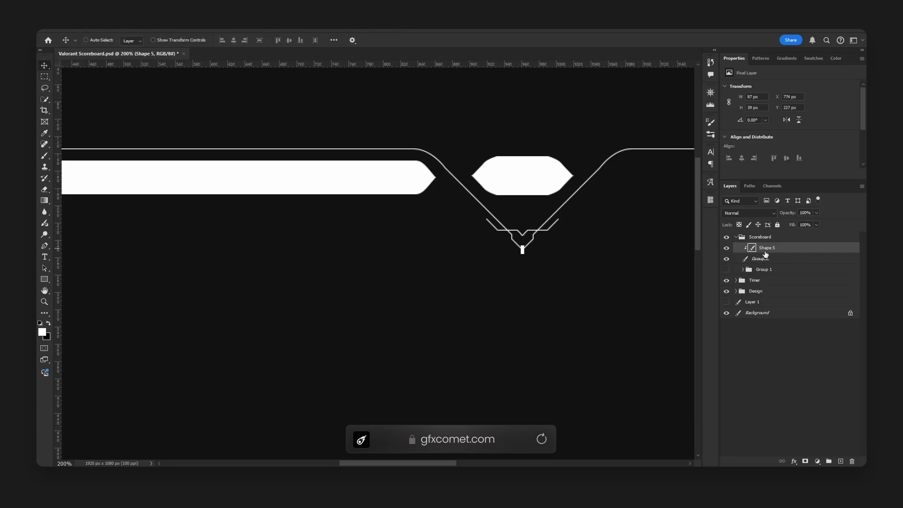
# Release Shape 5 from its clipping mask, keep it in its original position and hide the Group 1 bar layer.
pyautogui.keyDown('alt'); pyautogui.click(773, 251); pyautogui.keyUp('alt')
pyautogui.moveTo(387, 177); pyautogui.dragTo(413, 233)
pyautogui.hotkey('ctrl', 'z')
pyautogui.click(726, 259)
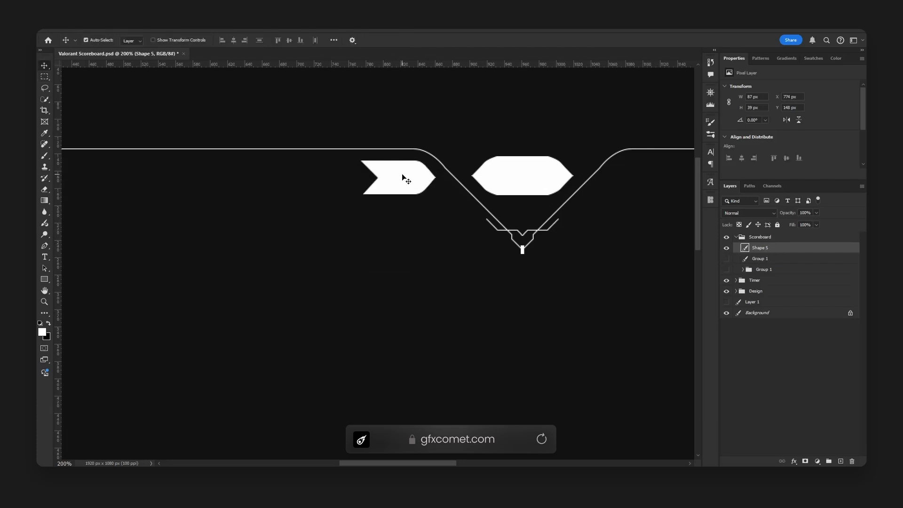
# Quick-export the Shape 5 layer as a PNG named scoreboard_accent.
pyautogui.rightClick(783, 255)
pyautogui.click(753, 221)
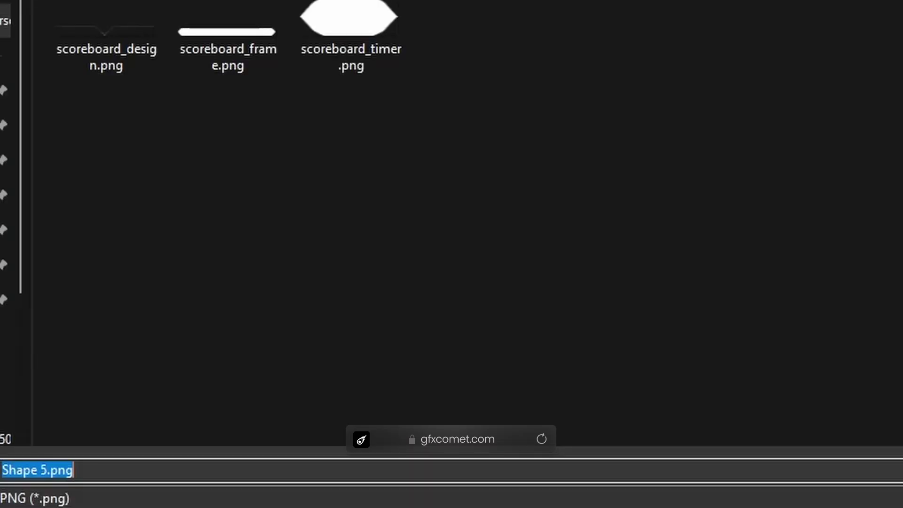
pyautogui.write('scoreboard_')
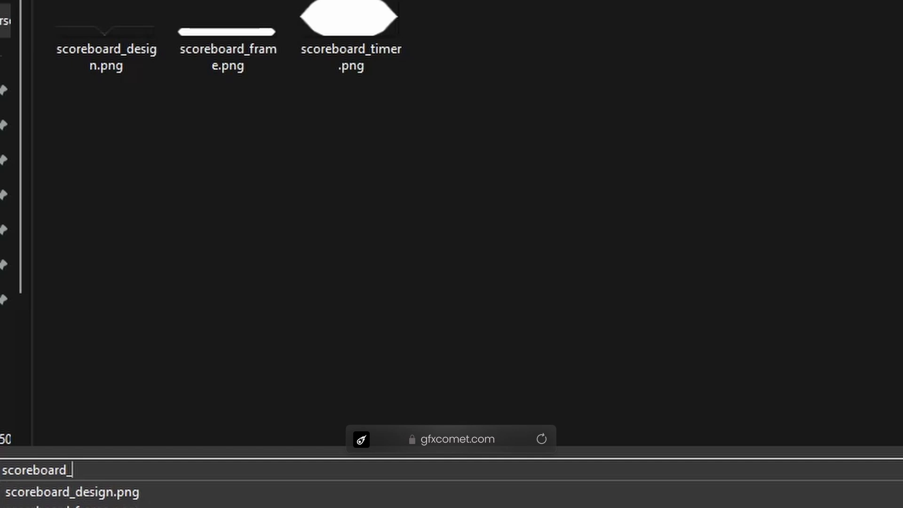
pyautogui.write('accent')
pyautogui.press('Return')
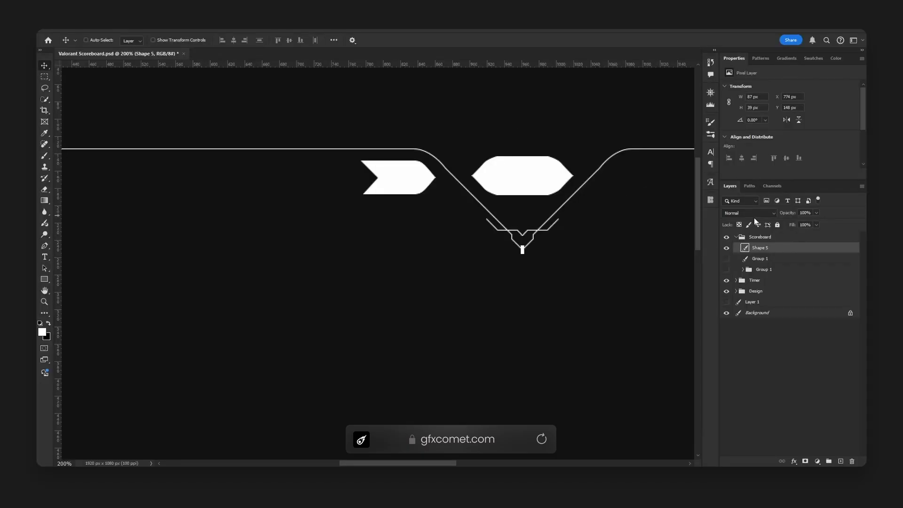
# Make the merged Group 1 bar layer visible again beneath Shape 5.
pyautogui.hotkey('ctrl', '-')
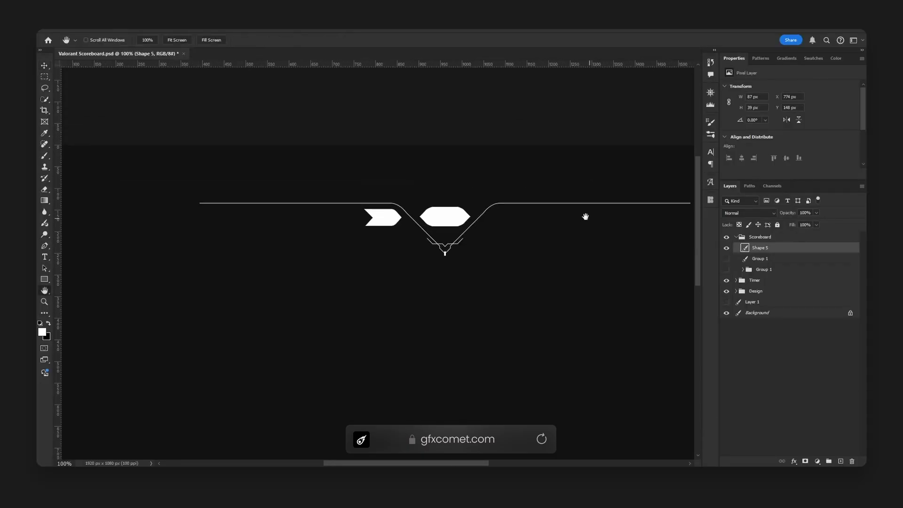
pyautogui.hscroll(2, 585, 216)
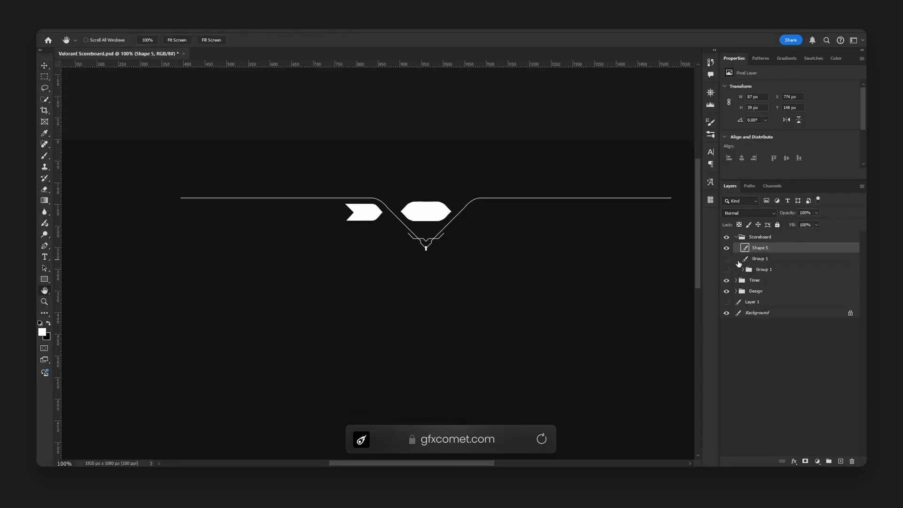
pyautogui.click(726, 258)
pyautogui.hscroll(2, 575, 274)
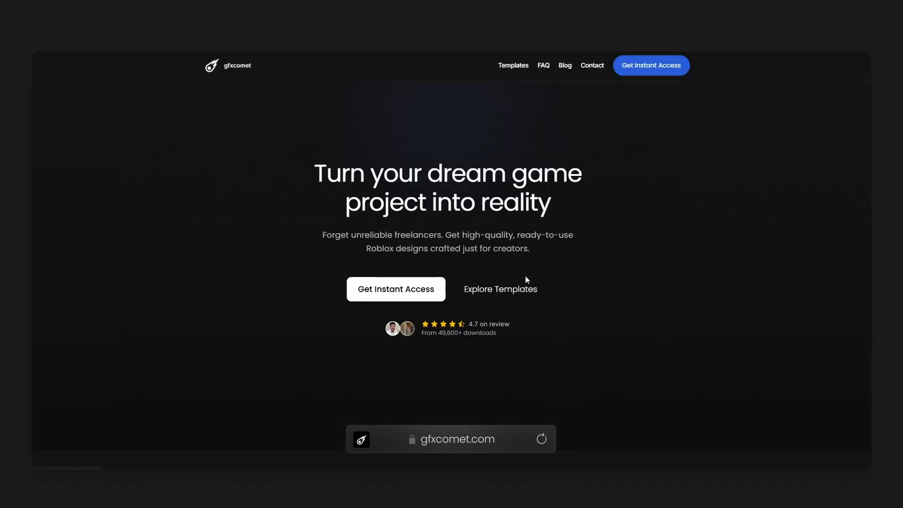
# Switch to the gfxcomet website and look through its home page, from the introduction past the templates and tutorials to the FAQ.
pyautogui.scroll(-10, 835, 124)
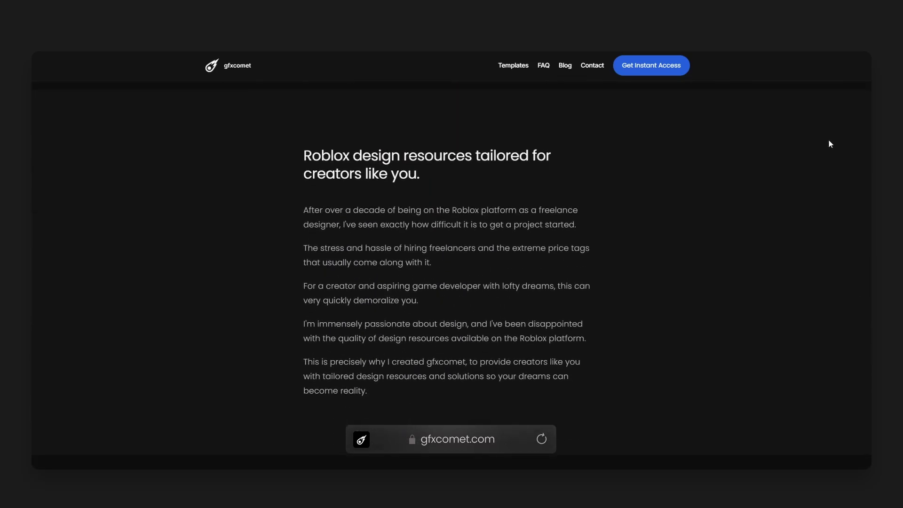
pyautogui.scroll(-3, 828, 138)
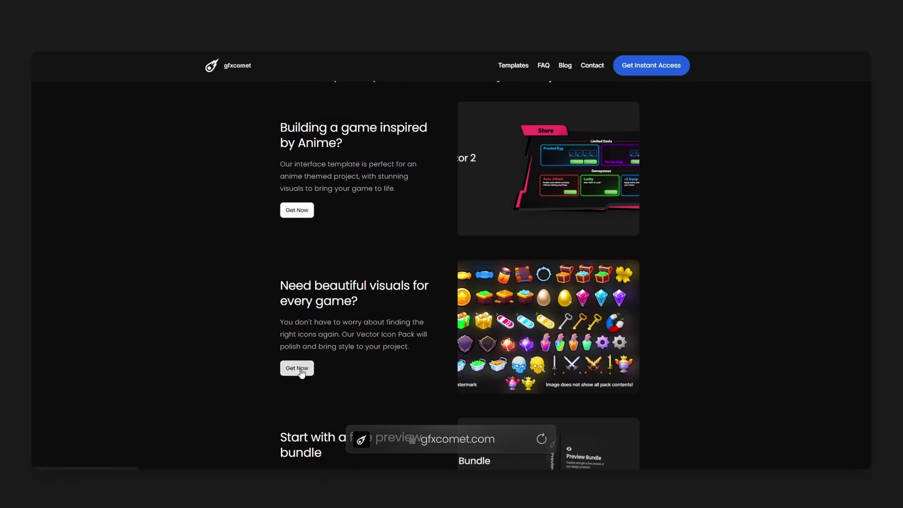
pyautogui.scroll(-5, 302, 372)
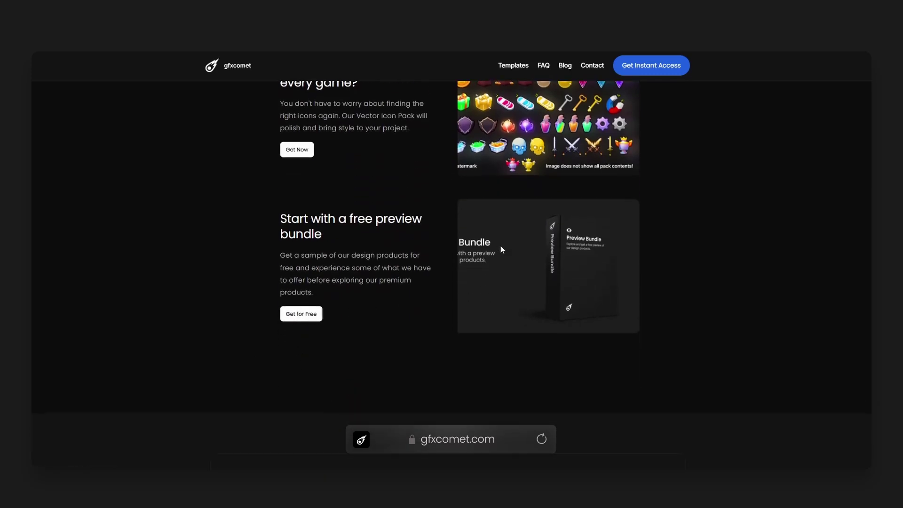
pyautogui.scroll(-10, 502, 246)
pyautogui.scroll(-1, 508, 248)
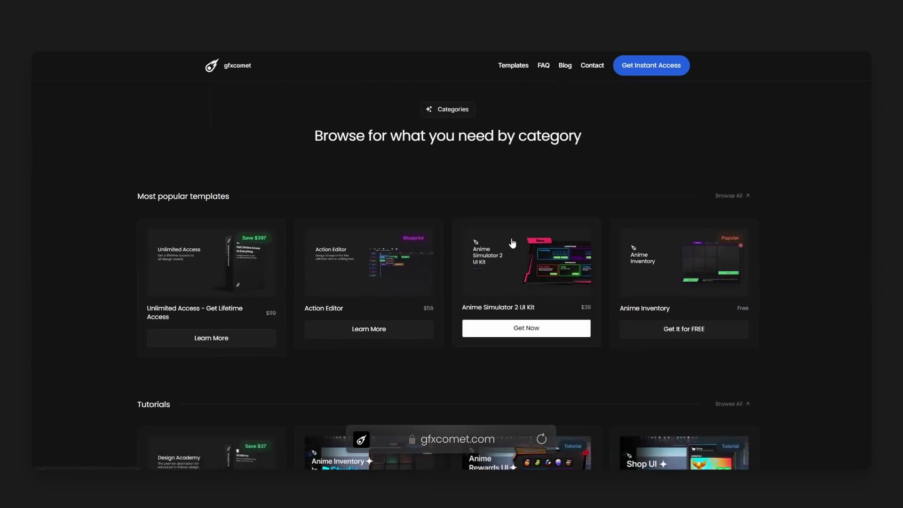
pyautogui.scroll(-6, 521, 197)
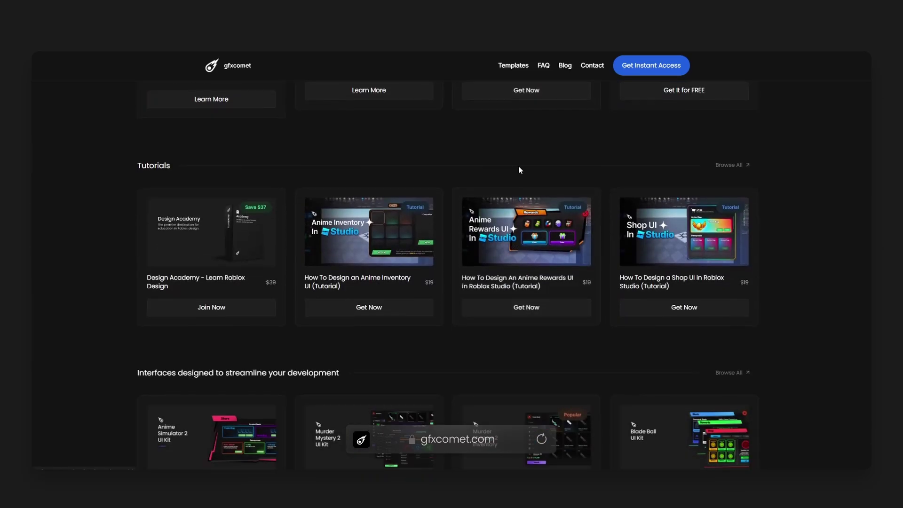
pyautogui.scroll(-7, 515, 193)
pyautogui.scroll(-9, 515, 191)
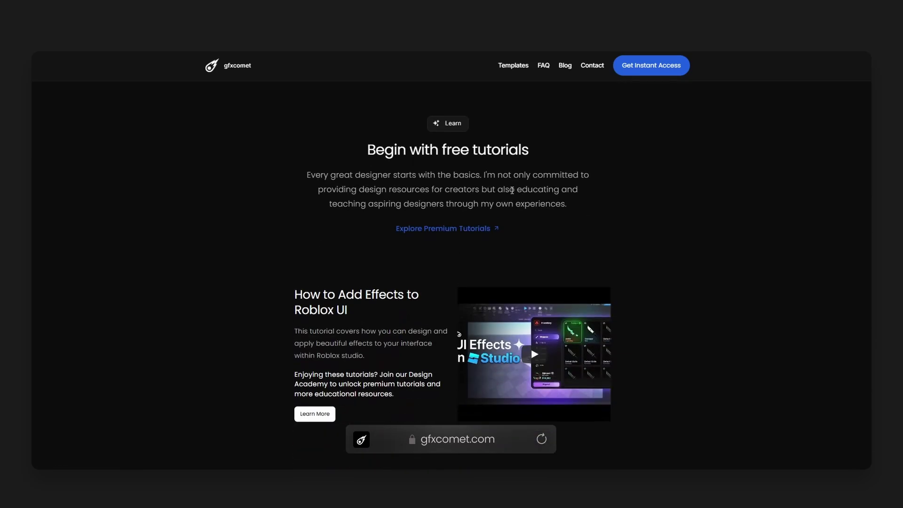
pyautogui.scroll(-6, 512, 191)
pyautogui.scroll(-3, 514, 198)
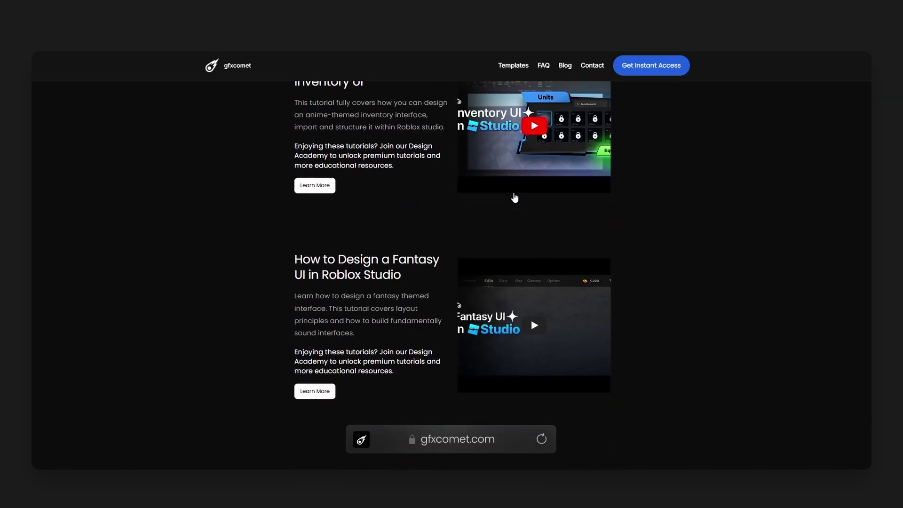
pyautogui.scroll(-6, 515, 198)
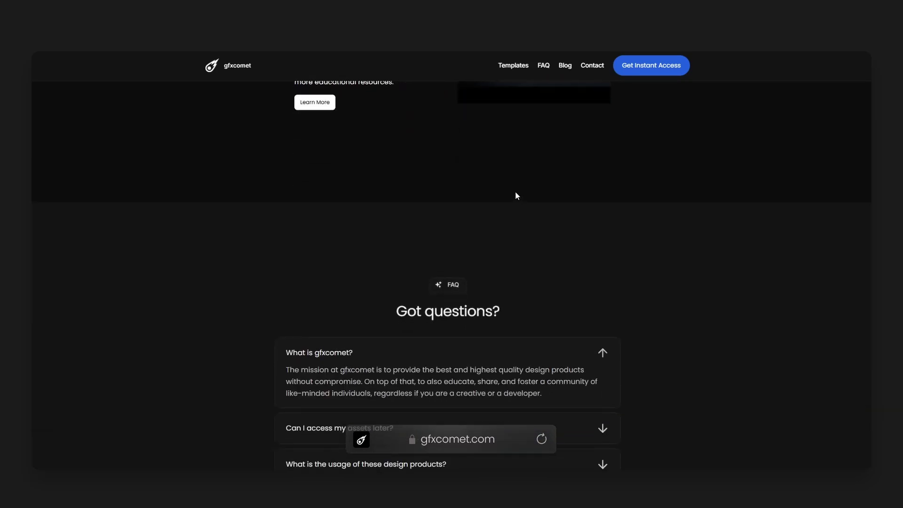
pyautogui.scroll(-4, 515, 198)
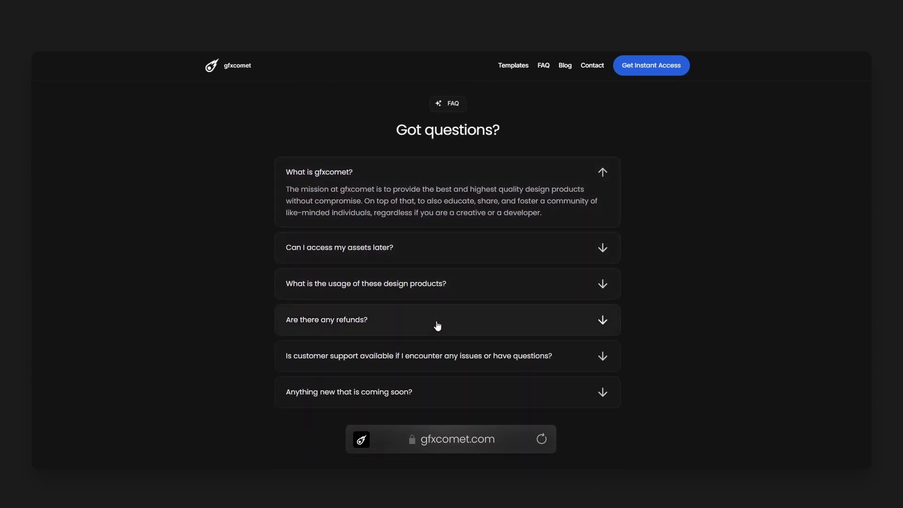
pyautogui.scroll(-5, 440, 390)
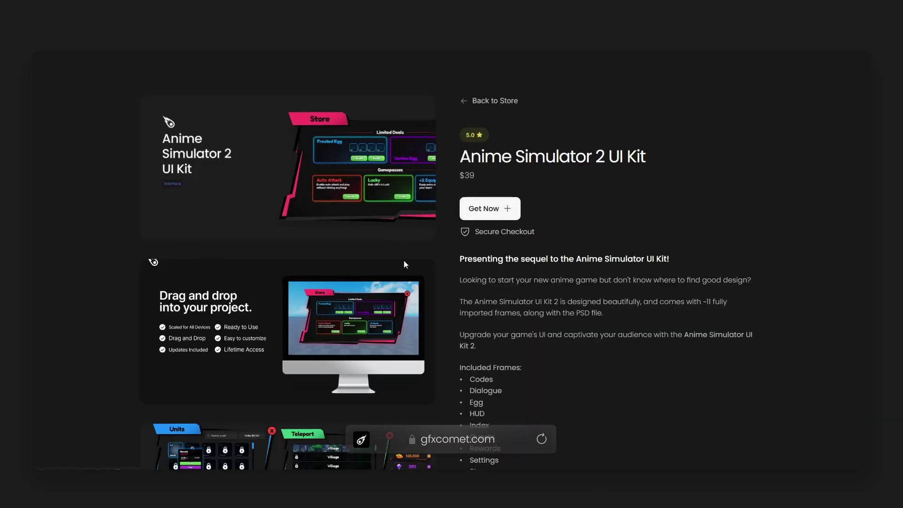
# Look over the Anime Simulator 2 UI Kit product page and open the Unlimited Access offer page.
pyautogui.scroll(-6, 404, 264)
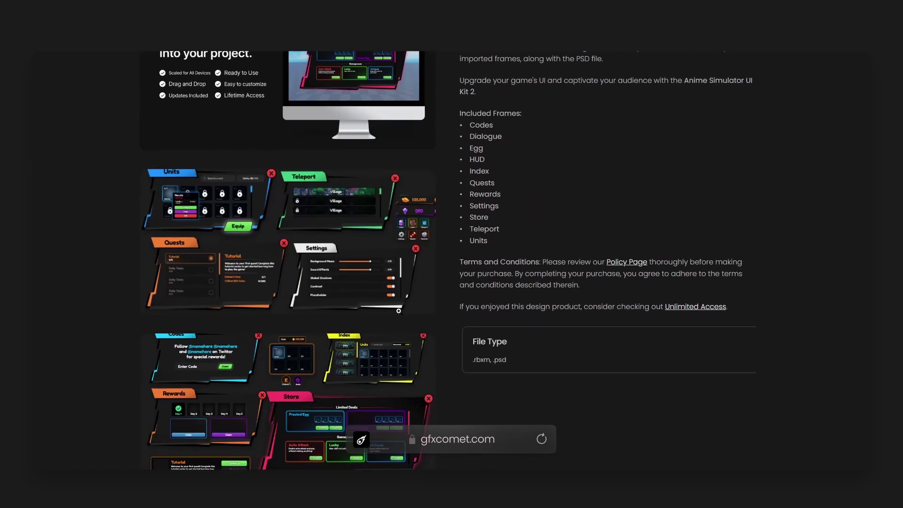
pyautogui.scroll(6, 339, 361)
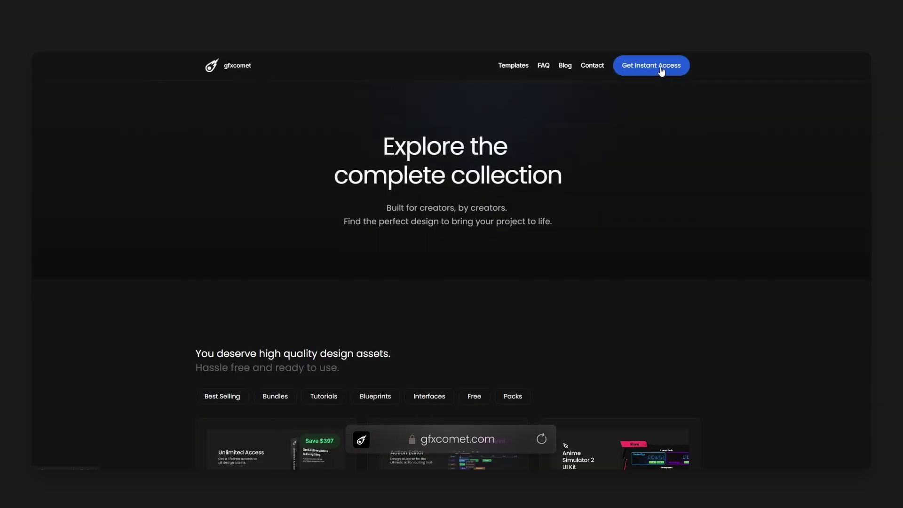
pyautogui.click(660, 66)
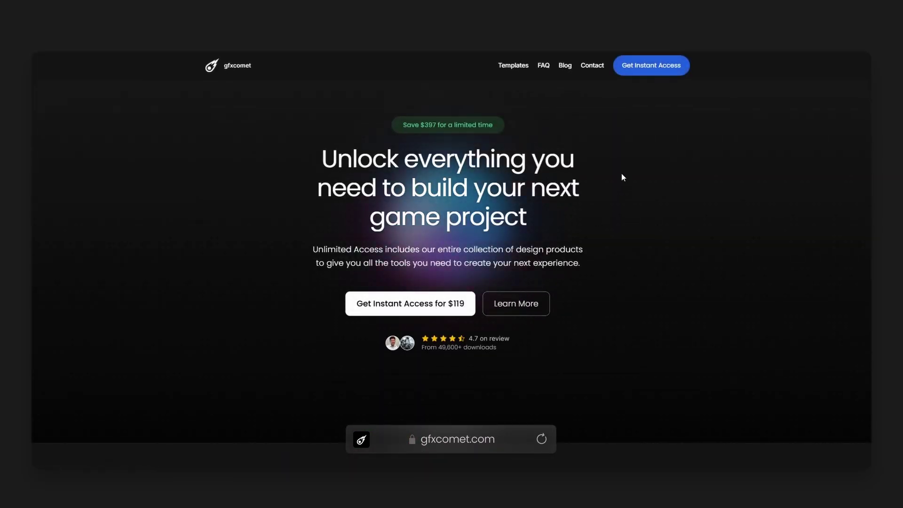
# Look through the Unlimited Access offer page, from the introduction past the included products to the creator section.
pyautogui.scroll(-6, 631, 173)
pyautogui.scroll(-8, 637, 171)
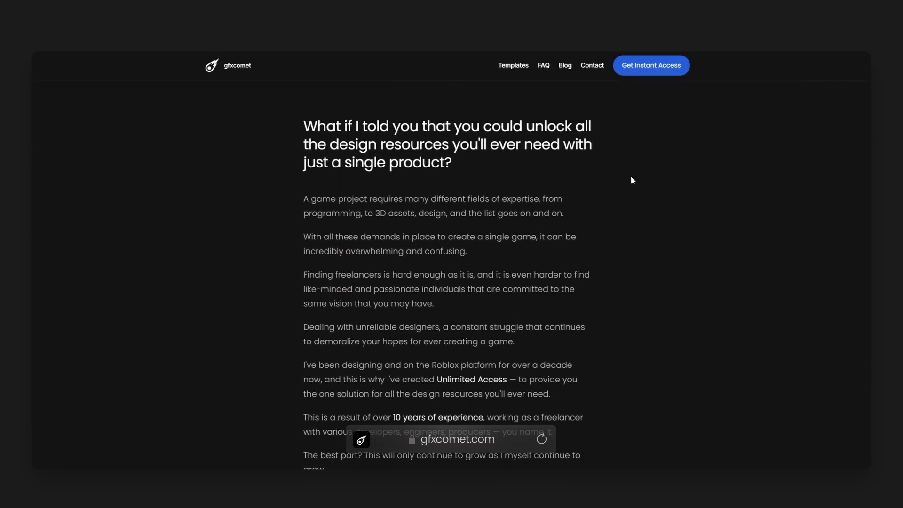
pyautogui.scroll(-10, 630, 181)
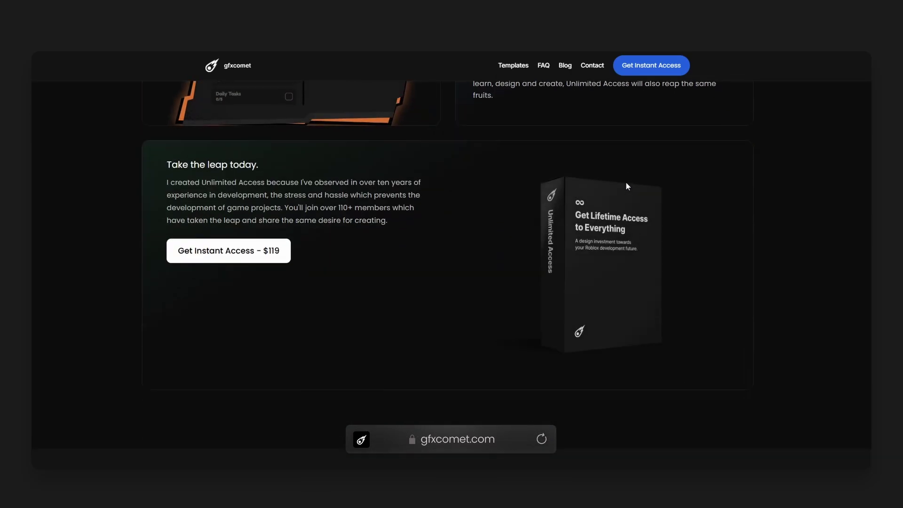
pyautogui.scroll(-10, 627, 183)
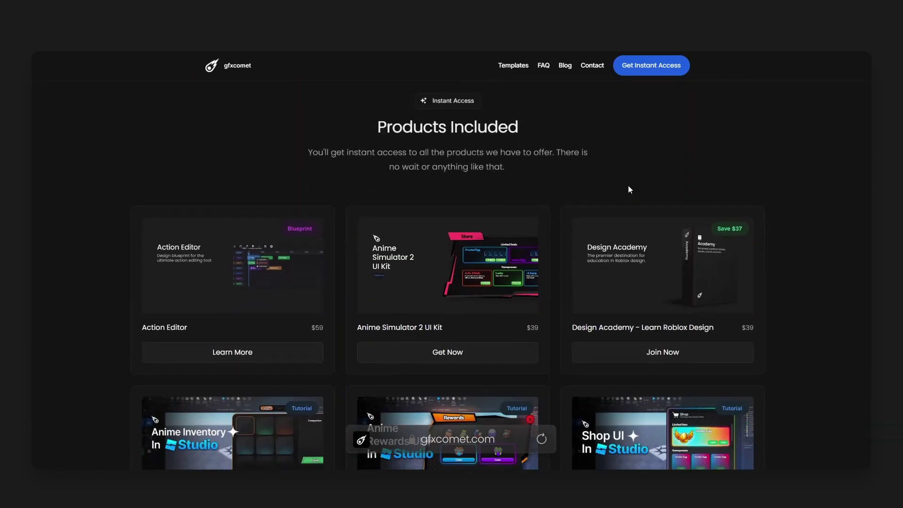
pyautogui.scroll(-15, 350, 263)
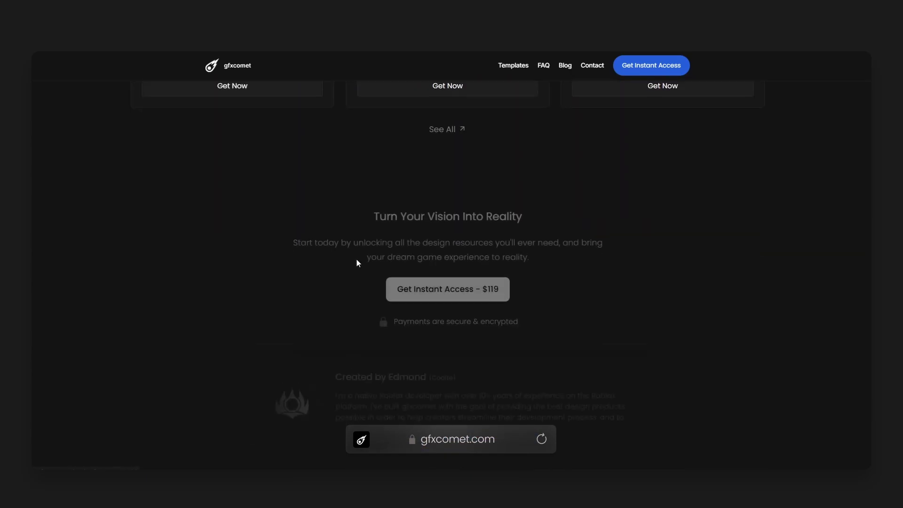
pyautogui.scroll(-3, 492, 247)
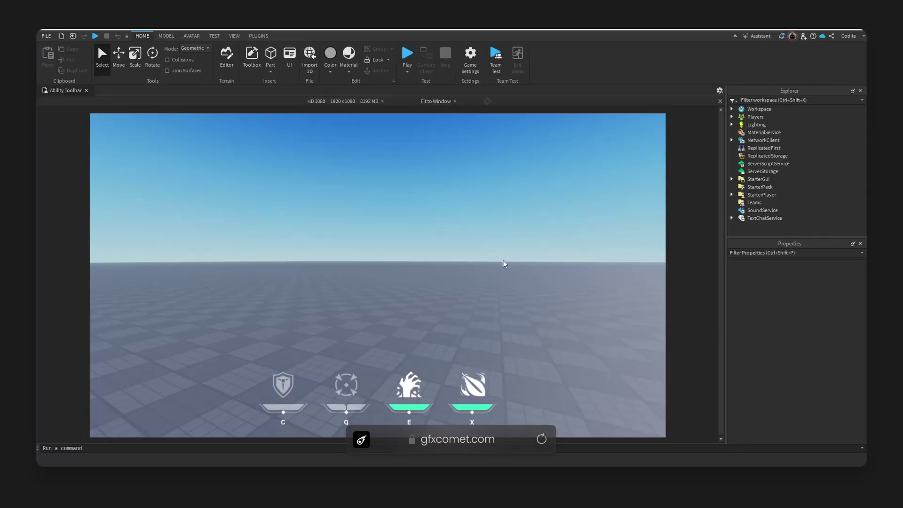
# Switch to the Ability Toolbar place in Roblox Studio, expand StarterGui and open the UI Tools plugin.
pyautogui.moveTo(456, 281); pyautogui.dragTo(457, 282, button='right')
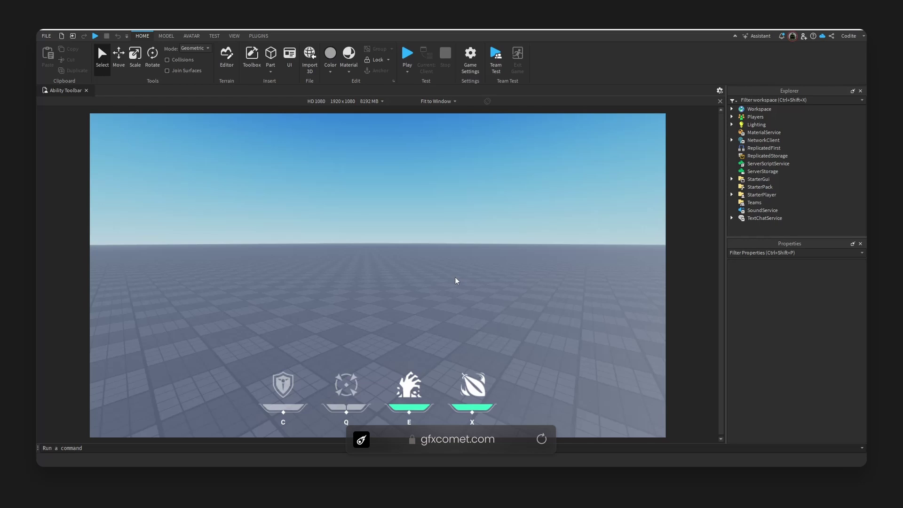
pyautogui.moveTo(467, 269); pyautogui.dragTo(467, 268, button='right')
pyautogui.click(731, 179)
pyautogui.click(258, 36)
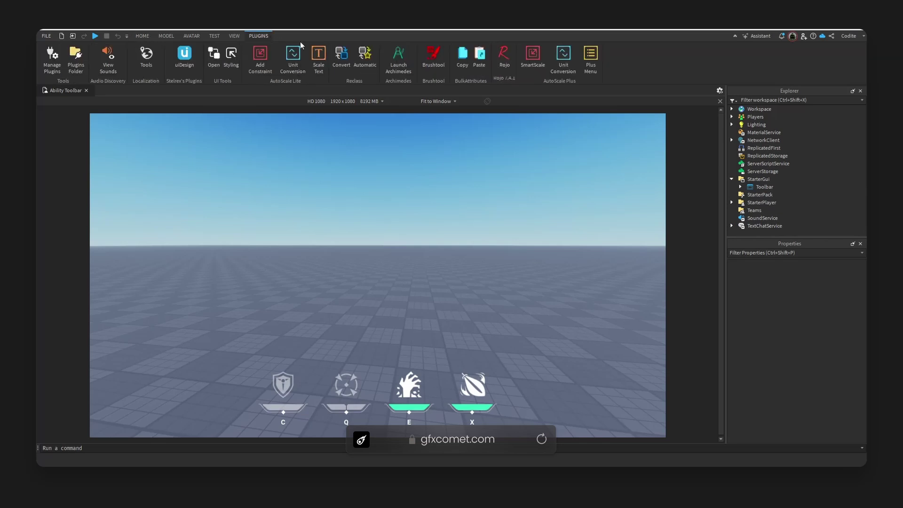
pyautogui.click(345, 67)
pyautogui.click(494, 227)
pyautogui.click(214, 61)
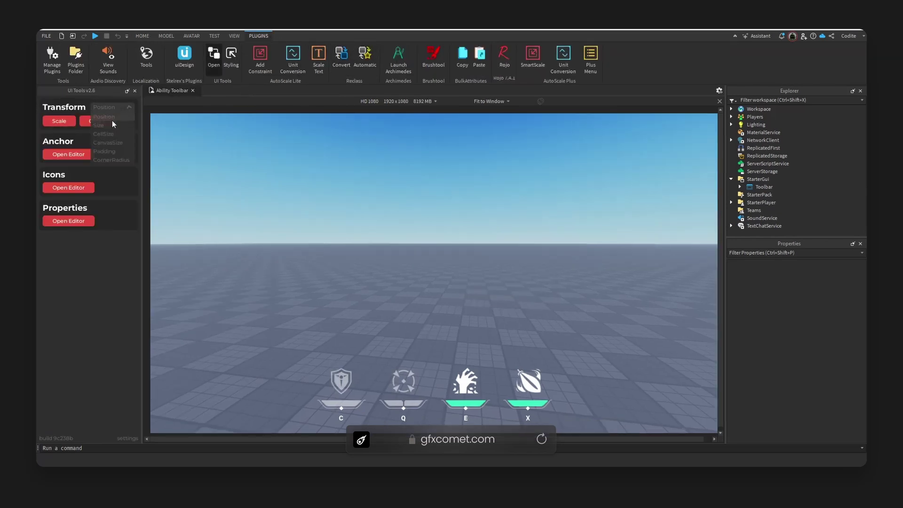
# Open the UI Tools Anchor Editor and float the UI Properties window above it with all quick actions visible.
pyautogui.click(85, 155)
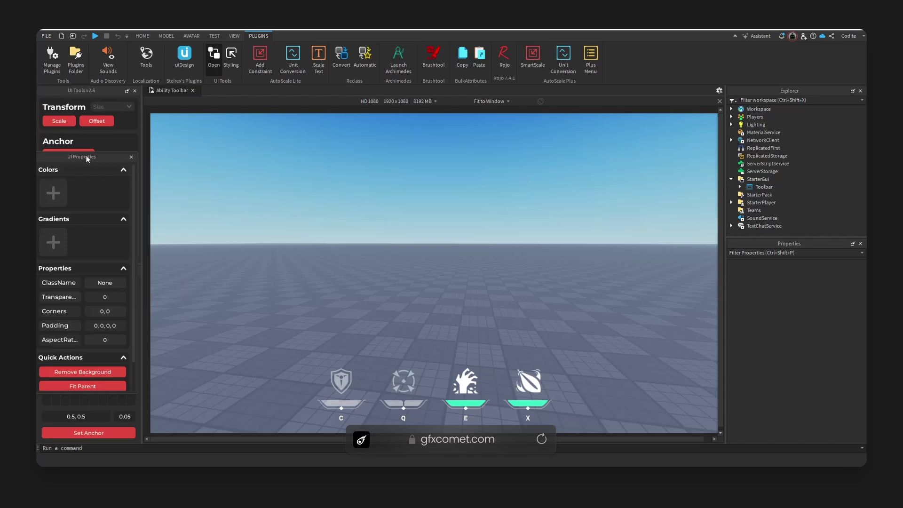
pyautogui.moveTo(87, 158)
pyautogui.mouseDown()
pyautogui.moveTo(92, 151)
pyautogui.moveTo(92, 163)
pyautogui.mouseUp()
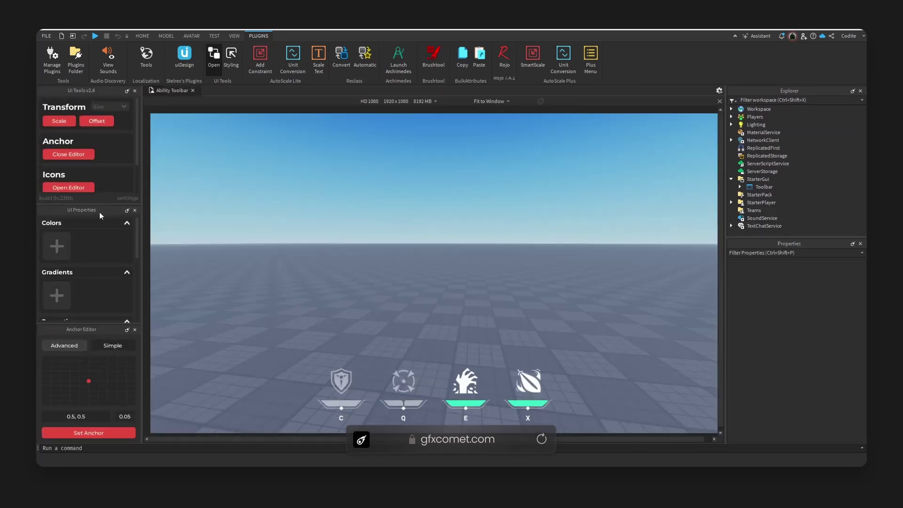
pyautogui.moveTo(100, 212); pyautogui.dragTo(103, 140)
pyautogui.moveTo(111, 252); pyautogui.dragTo(96, 407)
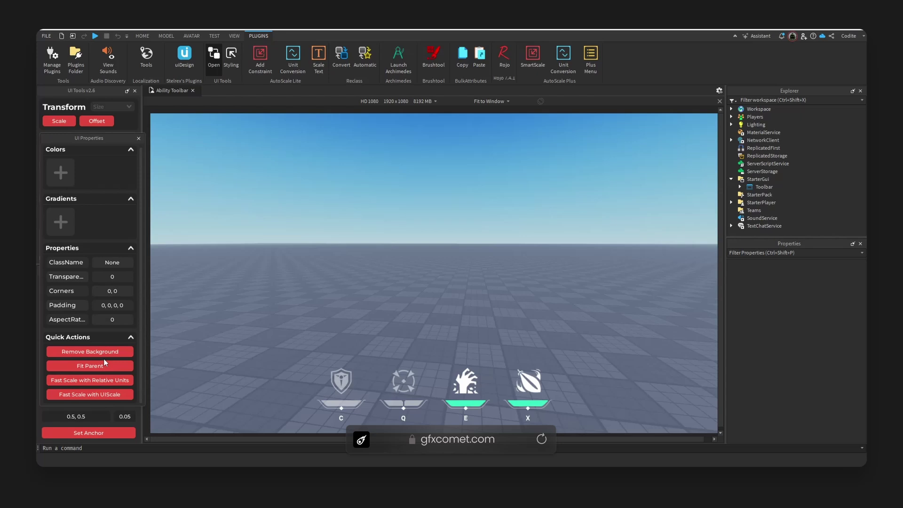
# Bulk import the scoreboard_timer, scoreboard_frame, scoreboard_design and scoreboard_accent PNGs into the Asset Manager's Images folder.
pyautogui.click(234, 36)
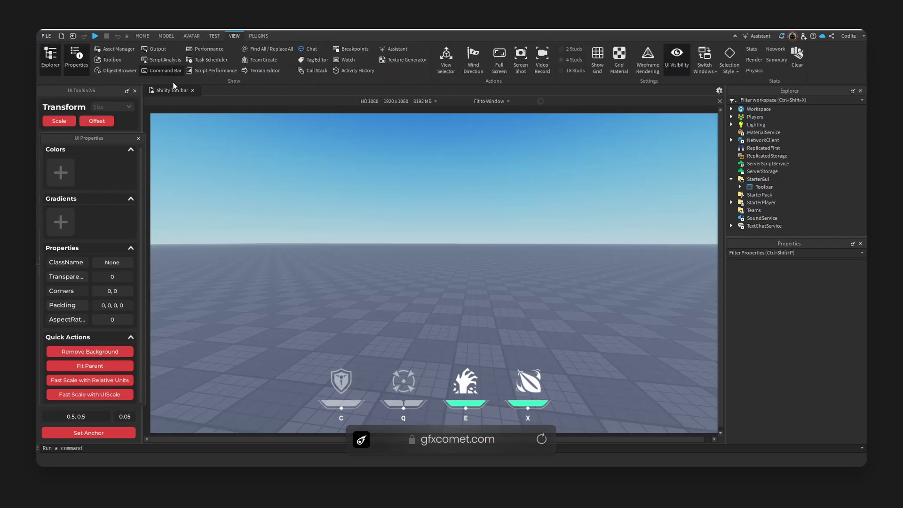
pyautogui.click(115, 49)
pyautogui.click(260, 168)
pyautogui.doubleClick(261, 169)
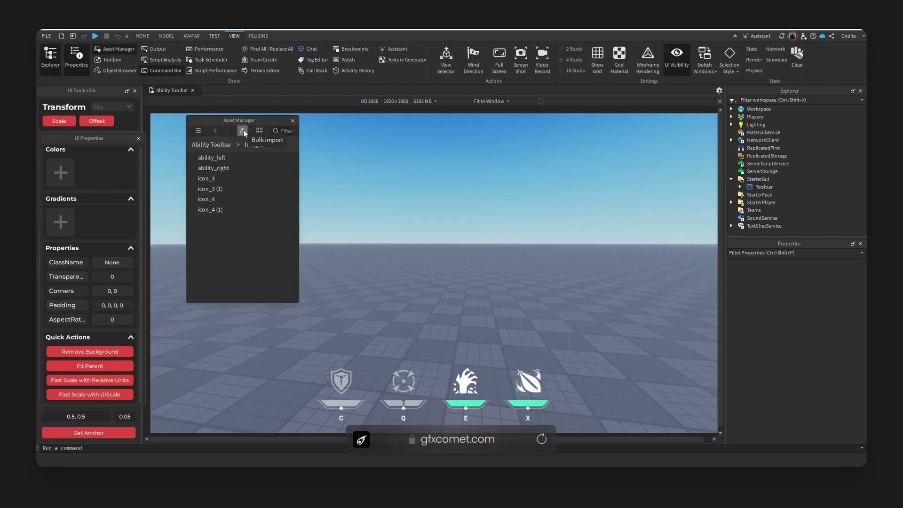
pyautogui.click(242, 130)
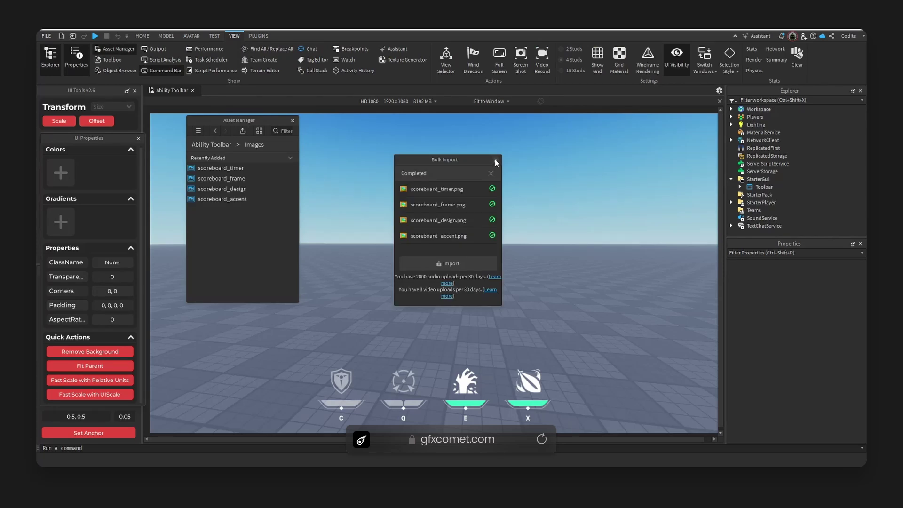
pyautogui.click(496, 161)
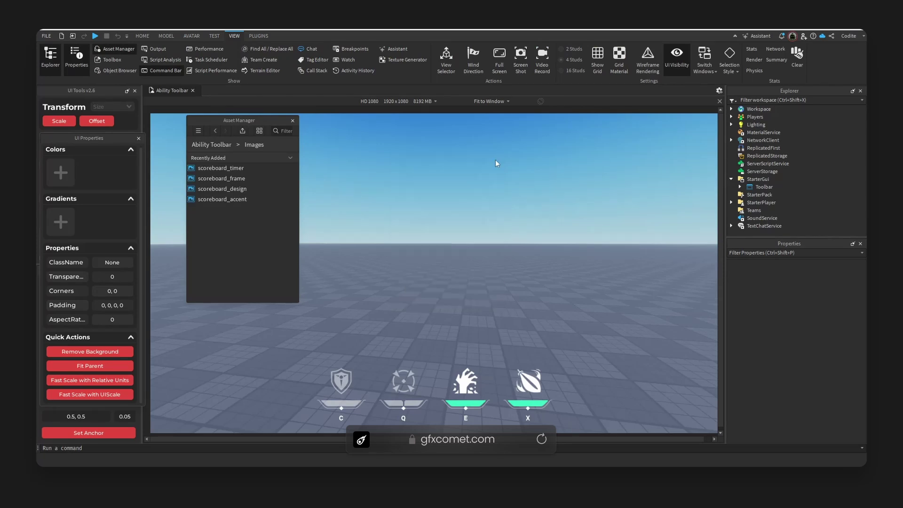
# Insert a ScreenGui into StarterGui and rename it Scoreboard.
pyautogui.click(773, 180)
pyautogui.hotkey('ctrl', 'i')
pyautogui.write('sc')
pyautogui.click(769, 199)
pyautogui.doubleClick(759, 187)
pyautogui.write('Score')
pyautogui.press('Return')
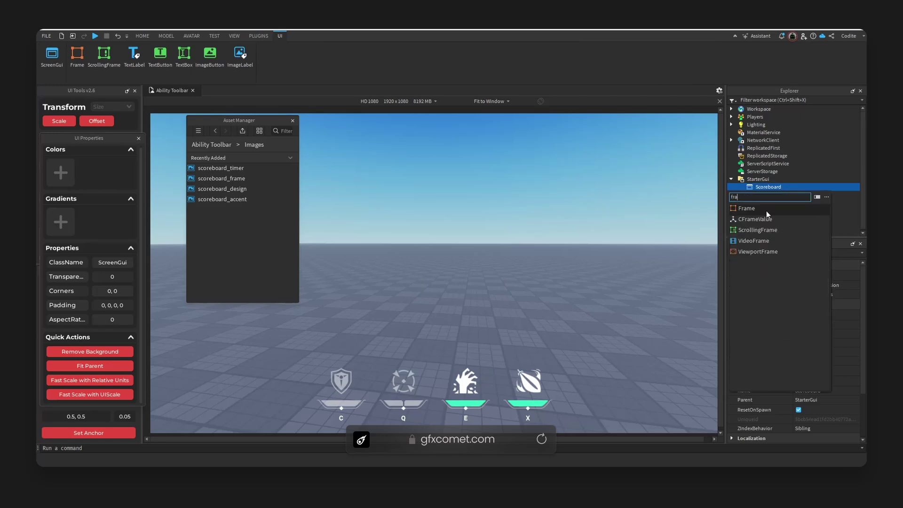
# Insert a Frame into the Scoreboard ScreenGui and rename it Canvas.
pyautogui.click(788, 187)
pyautogui.click(766, 210)
pyautogui.click(773, 197)
pyautogui.press('F2')
pyautogui.write('Canvas')
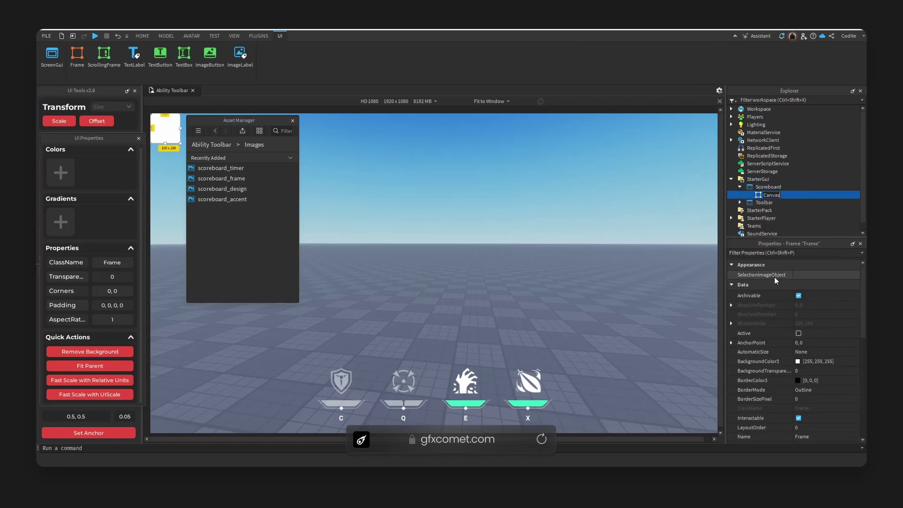
pyautogui.press('Return')
# Center the Canvas frame with anchor 0.5, 0.5, fit it to its parent in scale units and remove its background.
pyautogui.click(89, 433)
pyautogui.click(90, 366)
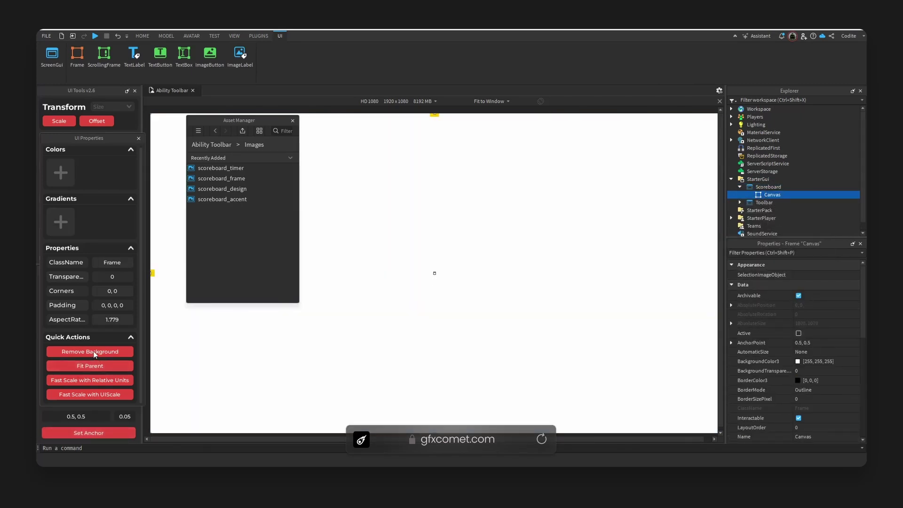
pyautogui.click(90, 351)
pyautogui.click(60, 121)
pyautogui.scroll(-3, 833, 384)
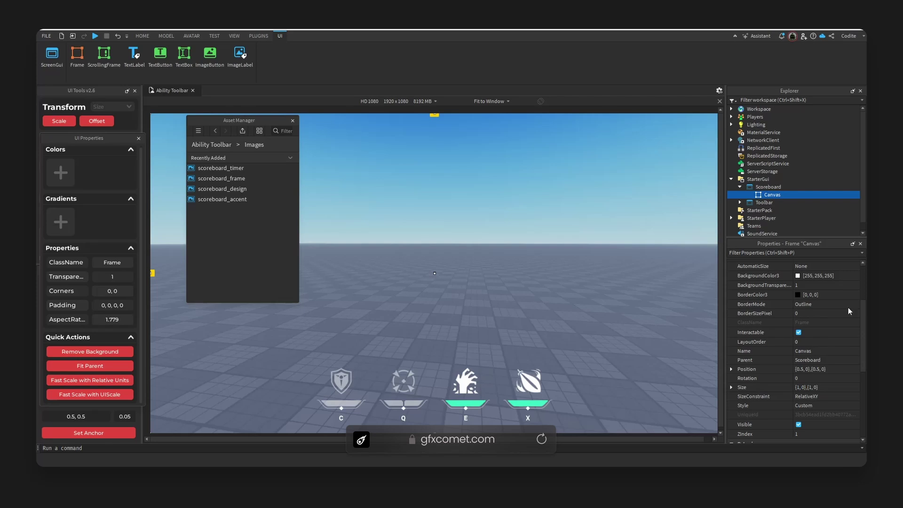
# Insert a Frame named Scoreboard into Canvas and center it with anchor 0.5, 0.5.
pyautogui.click(786, 195)
pyautogui.click(770, 214)
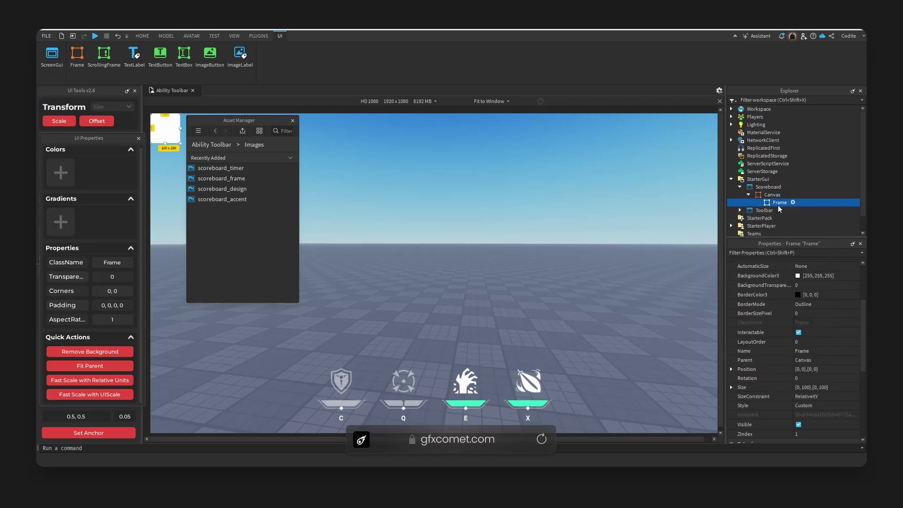
pyautogui.write('Scoreboard')
pyautogui.press('Return')
pyautogui.click(110, 433)
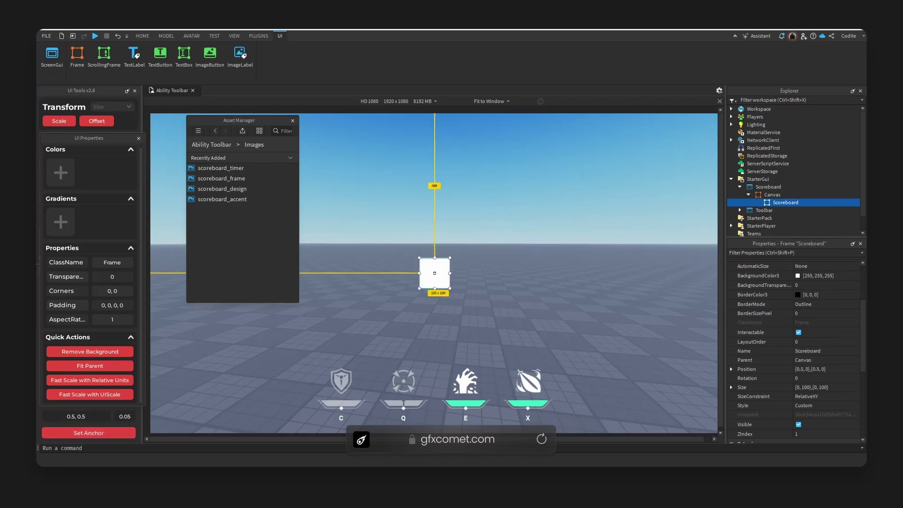
# Set the Scoreboard frame's size offsets to 1134 in X and 122 in Y.
pyautogui.scroll(-3, 795, 309)
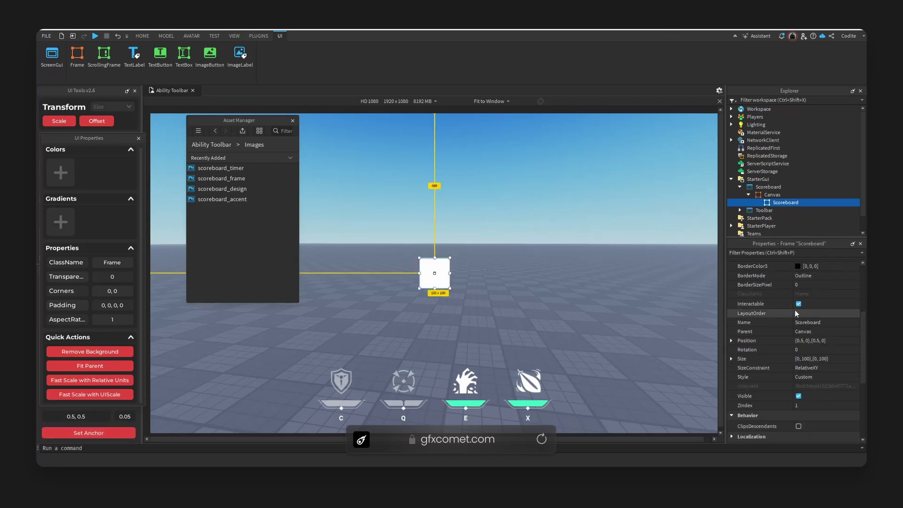
pyautogui.click(732, 359)
pyautogui.doubleClick(833, 370)
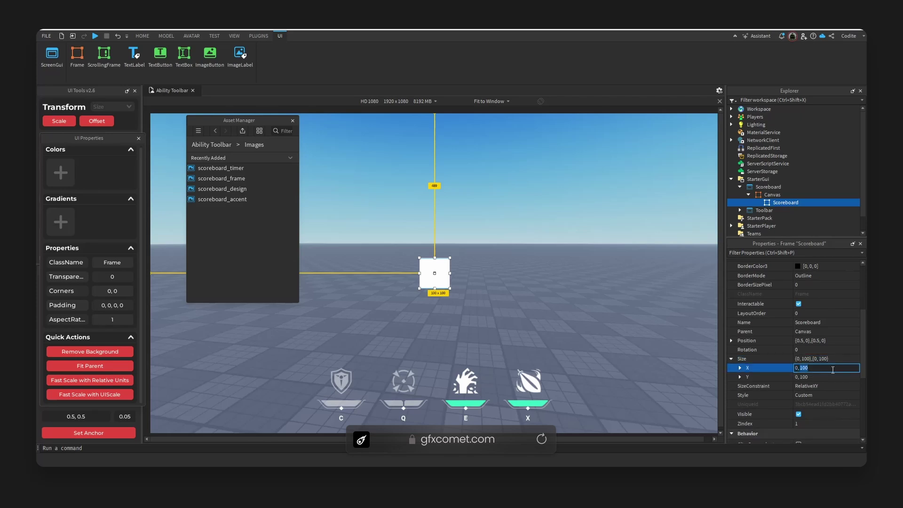
pyautogui.write('1134')
pyautogui.press('Return')
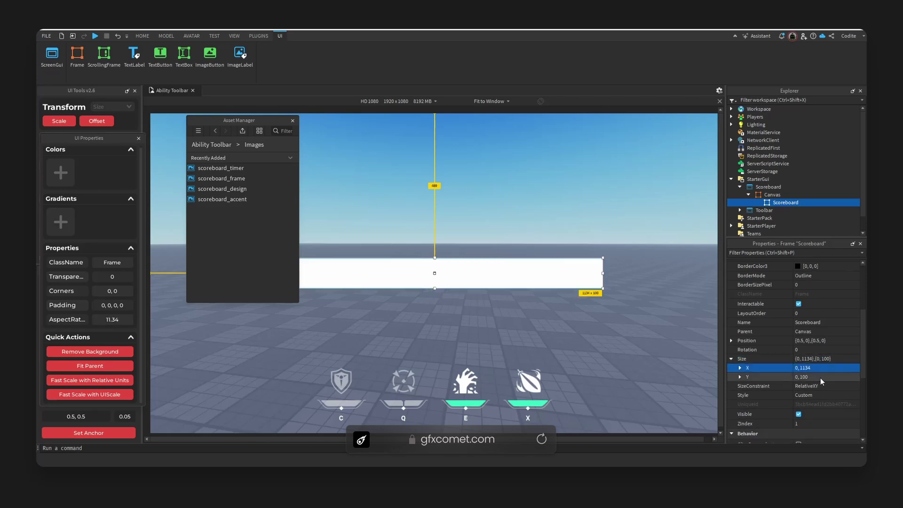
pyautogui.doubleClick(821, 377)
pyautogui.write('122')
pyautogui.press('Return')
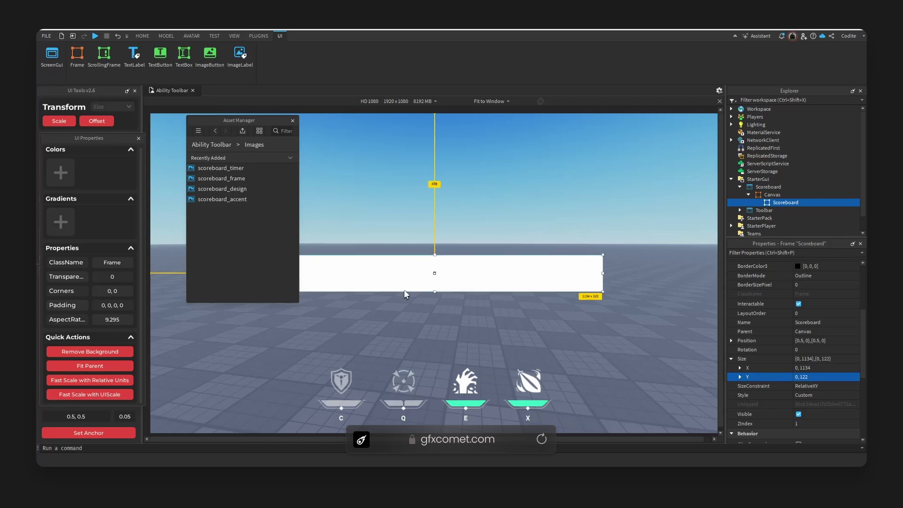
# Give the Scoreboard frame a red #ff0004 background with a transparency of 0.9.
pyautogui.scroll(4, 817, 362)
pyautogui.click(798, 361)
pyautogui.moveTo(515, 194); pyautogui.dragTo(446, 171)
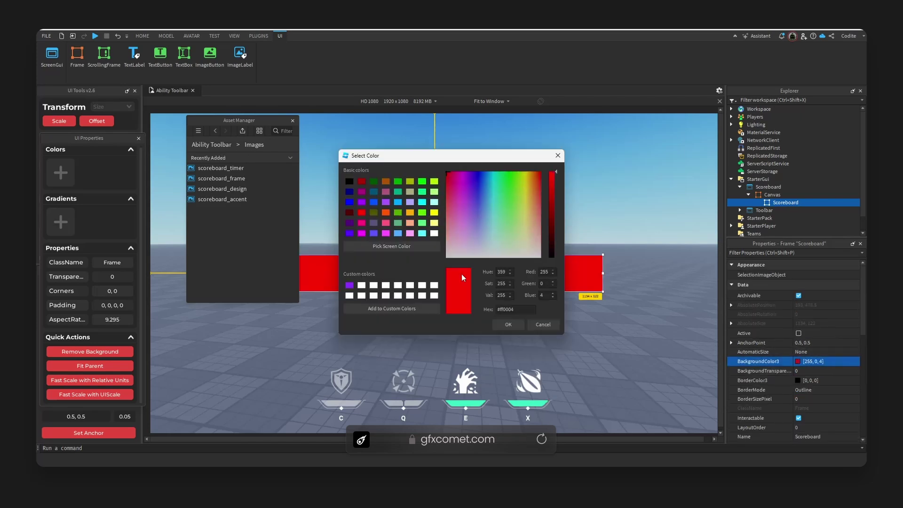
pyautogui.click(508, 325)
pyautogui.click(839, 372)
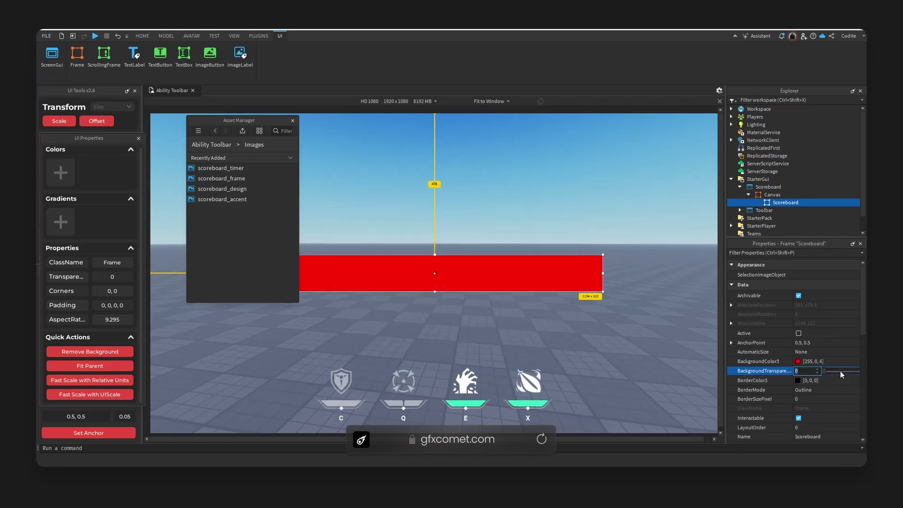
pyautogui.write('.9')
pyautogui.press('Return')
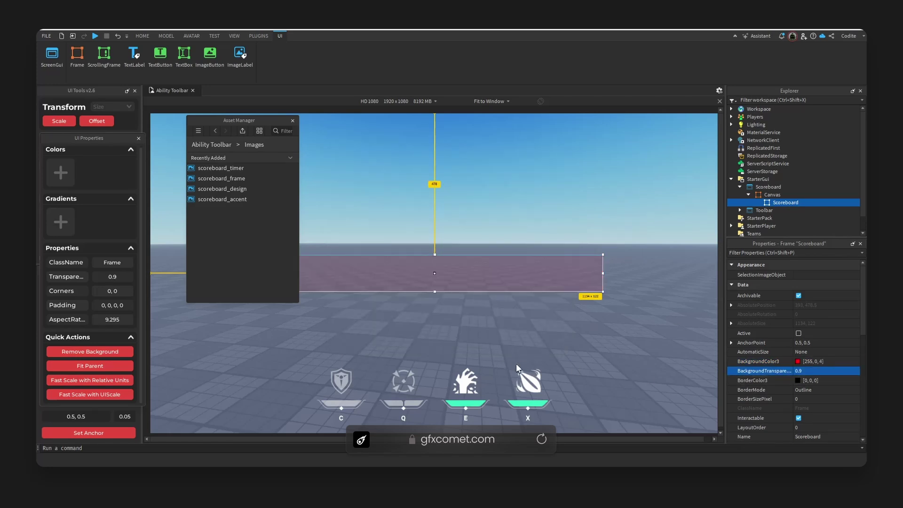
# Show the viewport at Actual Resolution around the Scoreboard frame, and shrink and reposition the Asset Manager window.
pyautogui.moveTo(722, 345); pyautogui.dragTo(723, 352)
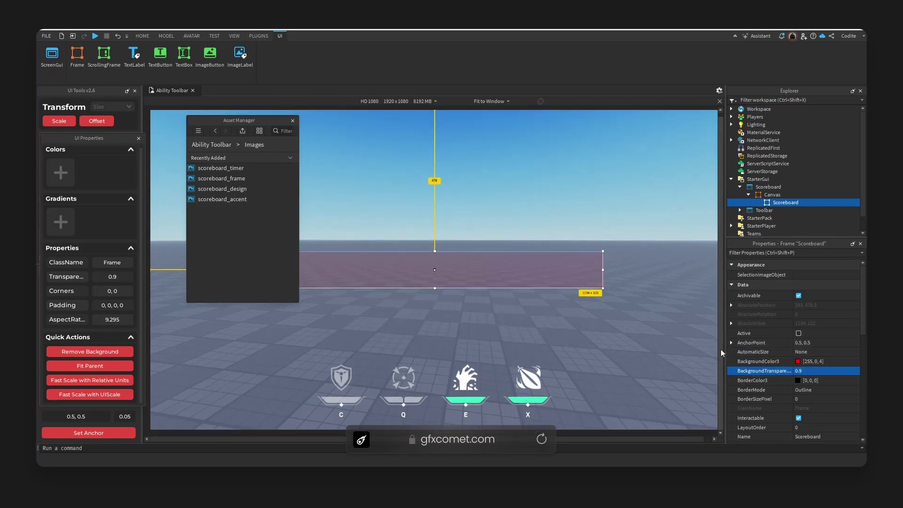
pyautogui.click(489, 101)
pyautogui.click(502, 121)
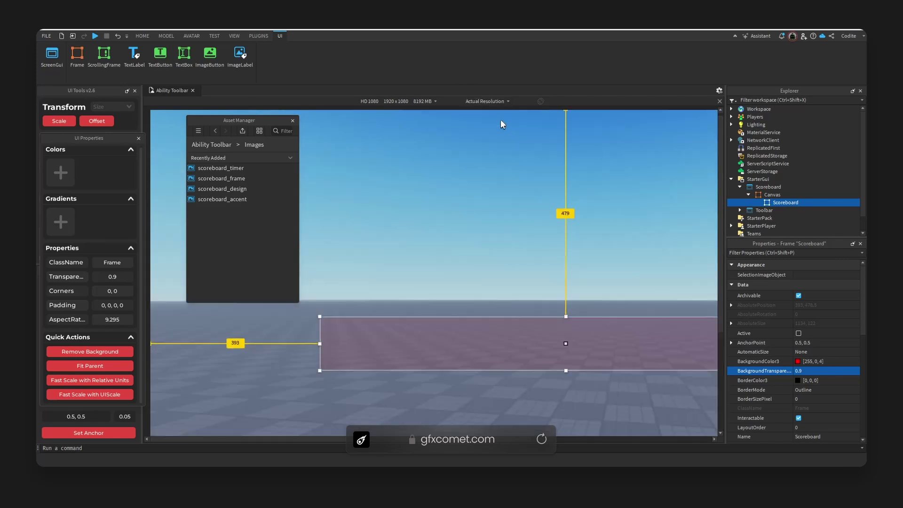
pyautogui.moveTo(722, 300); pyautogui.dragTo(726, 328)
pyautogui.moveTo(450, 439); pyautogui.dragTo(532, 414)
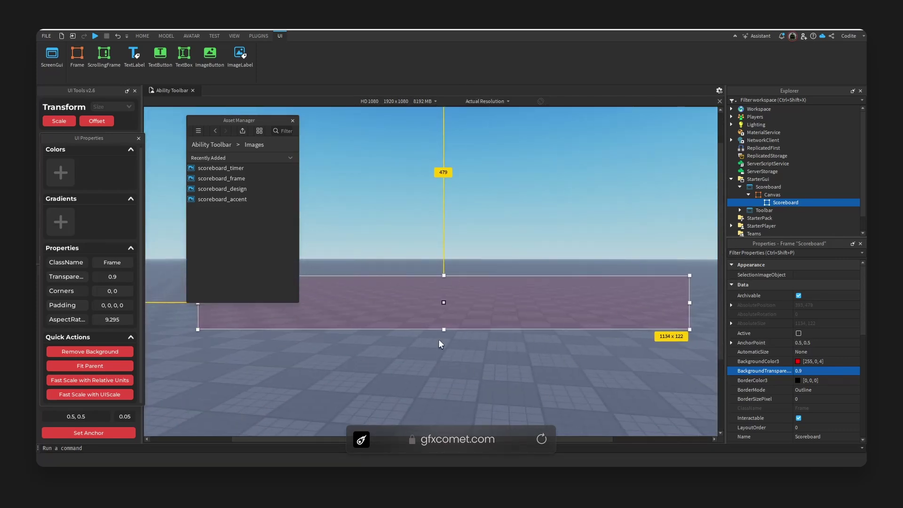
pyautogui.moveTo(299, 115); pyautogui.dragTo(289, 126)
pyautogui.moveTo(264, 129); pyautogui.dragTo(239, 120)
# Insert an ImageLabel into the Scoreboard frame and select it.
pyautogui.click(806, 203)
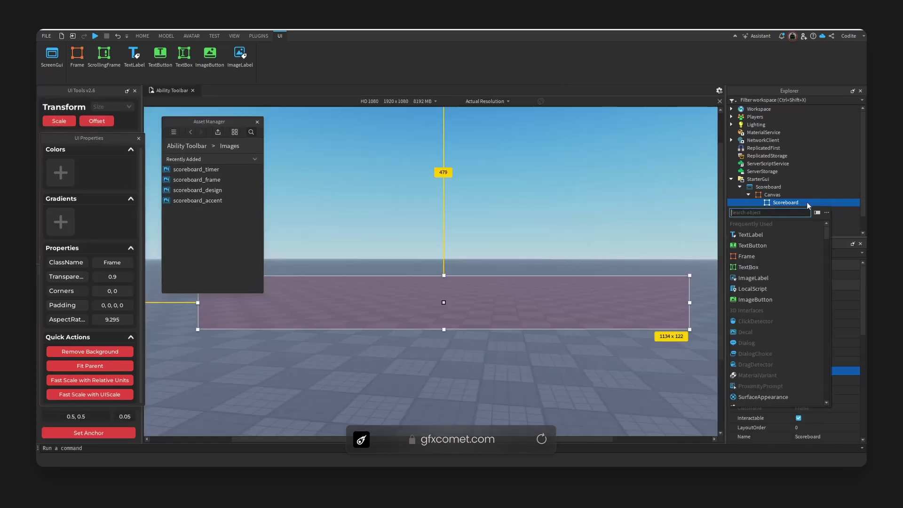
pyautogui.write('imagel')
pyautogui.press('Return')
pyautogui.click(795, 211)
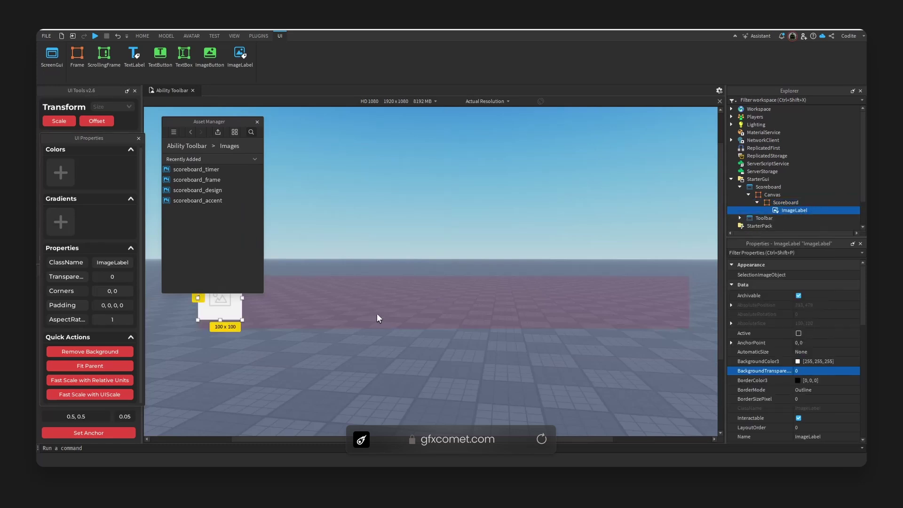
# Center the ImageLabel with anchor 0.5, 0.5, fit it to the Scoreboard frame and remove its background.
pyautogui.click(91, 432)
pyautogui.click(103, 367)
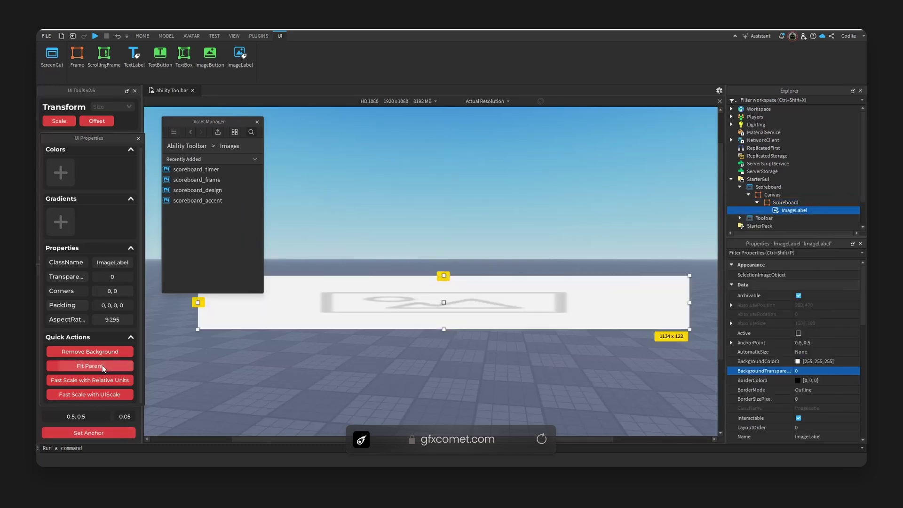
pyautogui.click(117, 355)
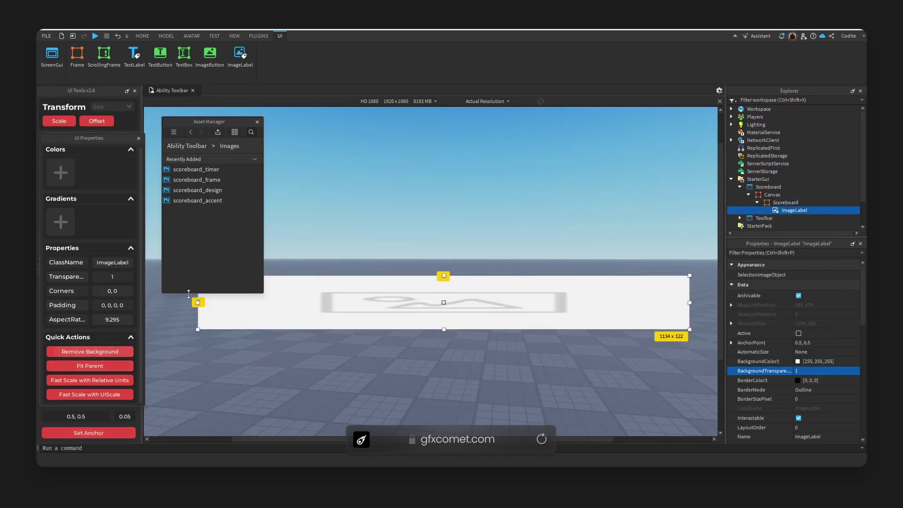
# Copy the asset ID of the scoreboard_design image and rename the new ImageLabel as Design.
pyautogui.rightClick(227, 190)
pyautogui.click(254, 205)
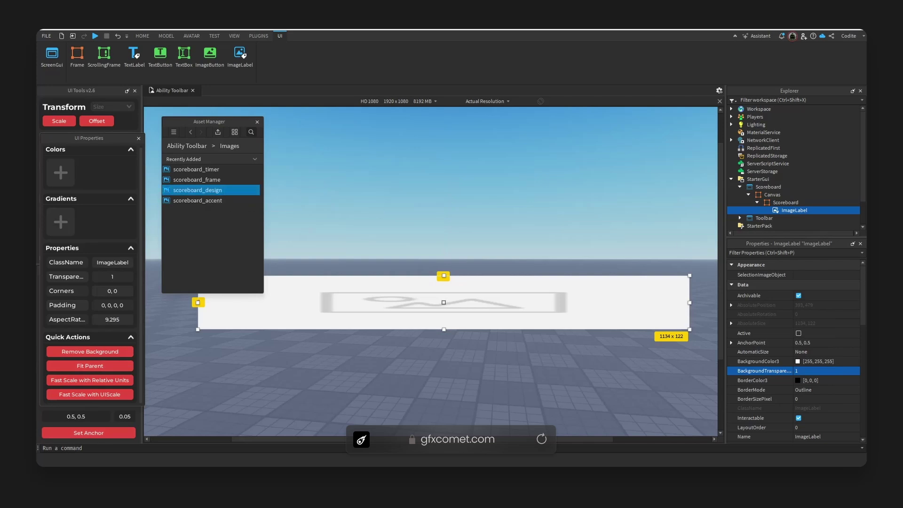
pyautogui.doubleClick(790, 212)
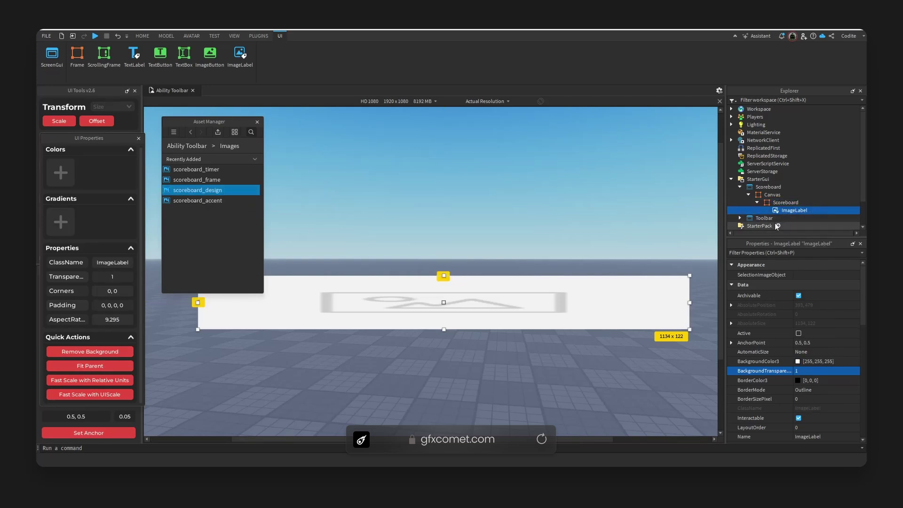
pyautogui.write('Desog')
pyautogui.press('BackSpace')
pyautogui.press('BackSpace')
pyautogui.write('ign')
pyautogui.press('Return')
# Set the Design label's image to the copied scoreboard_design asset ID, keeping its background removed.
pyautogui.scroll(-8, 822, 351)
pyautogui.click(832, 313)
pyautogui.hotkey('ctrl', 'v')
pyautogui.press('Return')
pyautogui.click(91, 354)
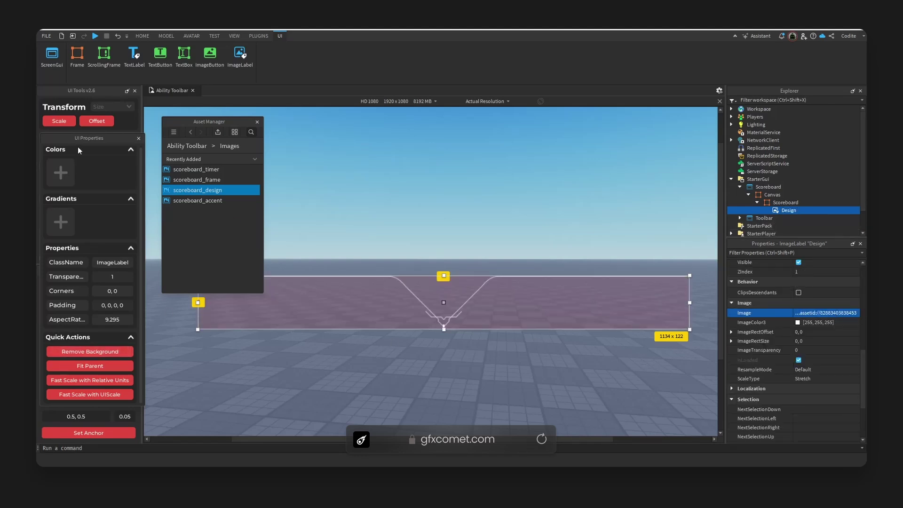
# Insert another ImageLabel into the Scoreboard frame and rename it as Timer.
pyautogui.click(784, 202)
pyautogui.click(808, 203)
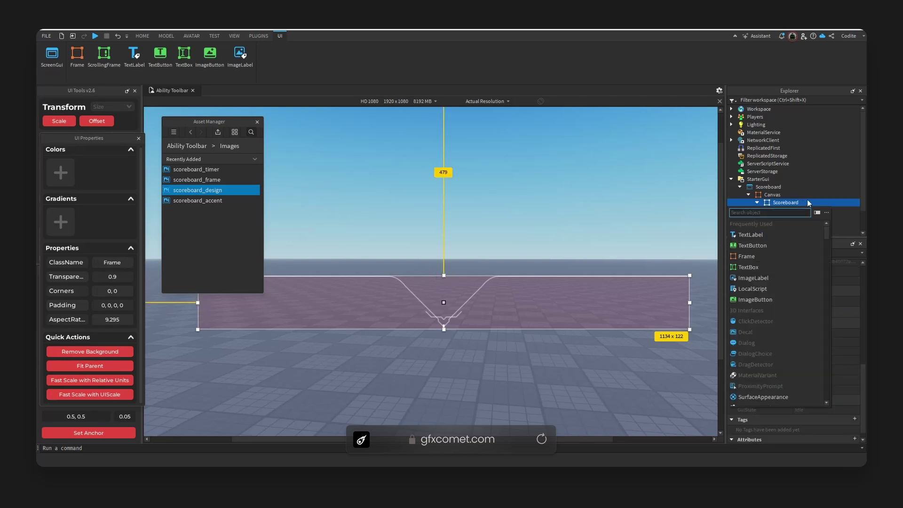
pyautogui.write('image')
pyautogui.press('Return')
pyautogui.click(796, 220)
pyautogui.doubleClick(796, 219)
pyautogui.write('Timer')
pyautogui.press('Return')
# Center the Timer label with anchor 0.5, 0.5 and set its image to the scoreboard_timer asset ID.
pyautogui.click(113, 433)
pyautogui.click(225, 170)
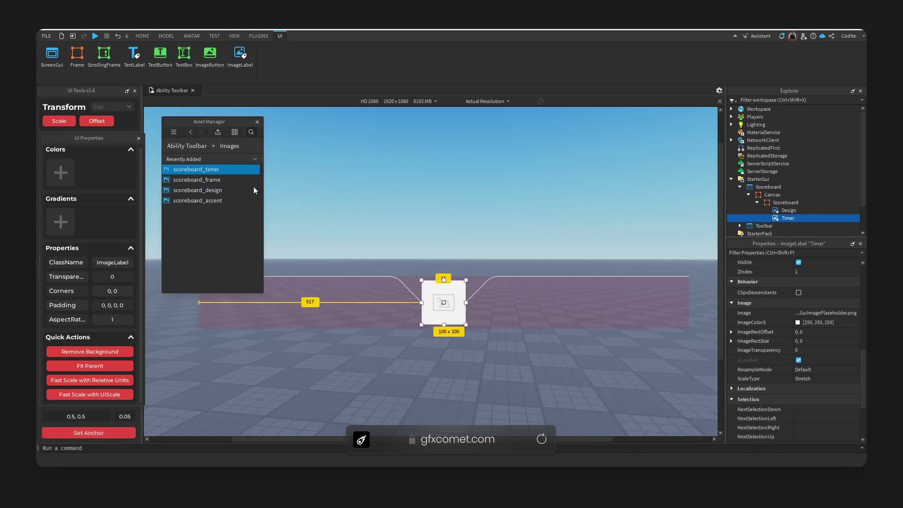
pyautogui.scroll(-3, 839, 367)
pyautogui.scroll(3, 832, 348)
pyautogui.click(814, 311)
pyautogui.hotkey('ctrl', 'v')
pyautogui.press('Return')
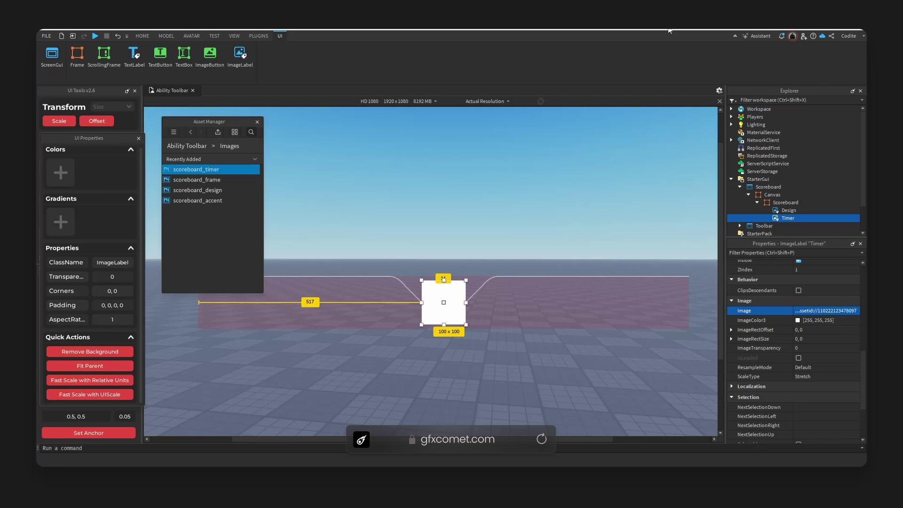
# Set the Timer label's size to 118 by 45 pixels.
pyautogui.scroll(5, 789, 333)
pyautogui.doubleClick(831, 308)
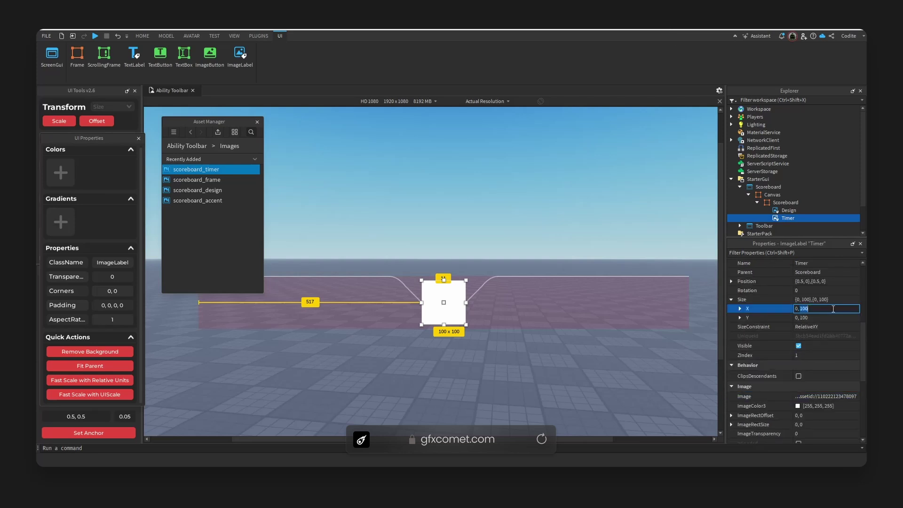
pyautogui.write('118')
pyautogui.press('Return')
pyautogui.doubleClick(842, 318)
pyautogui.write('45')
pyautogui.press('Return')
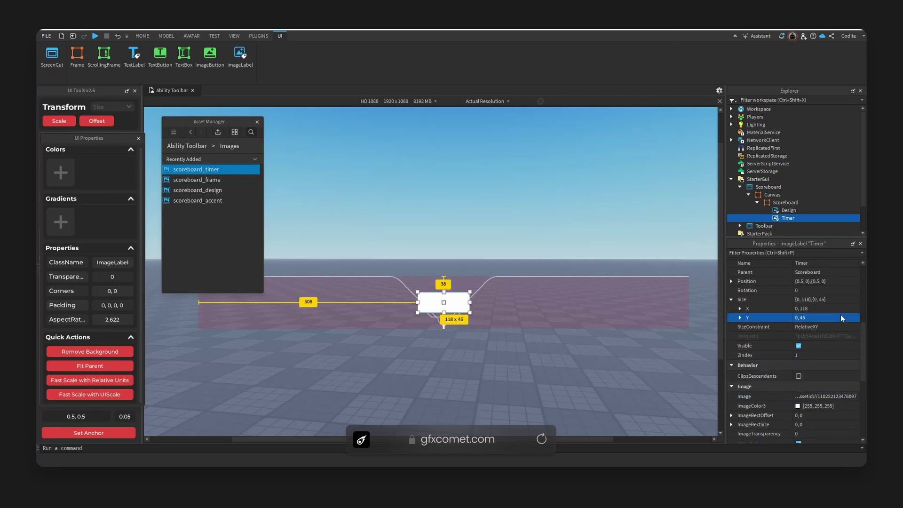
# Remove the Timer label's background and, with its transform converted to scale, move it up into the design's V-shaped notch.
pyautogui.click(89, 352)
pyautogui.click(59, 121)
pyautogui.moveTo(459, 306); pyautogui.dragTo(460, 293)
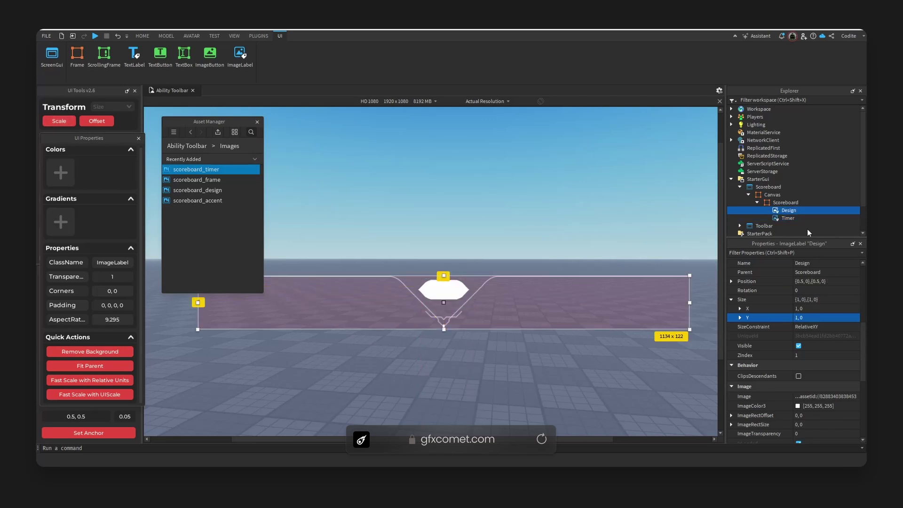
# Insert a Frame named List into the Scoreboard frame, fitted to its parent and centered with anchor 0.5, 0.5.
pyautogui.click(802, 202)
pyautogui.hotkey('ctrl', 'i')
pyautogui.write('fra')
pyautogui.click(780, 227)
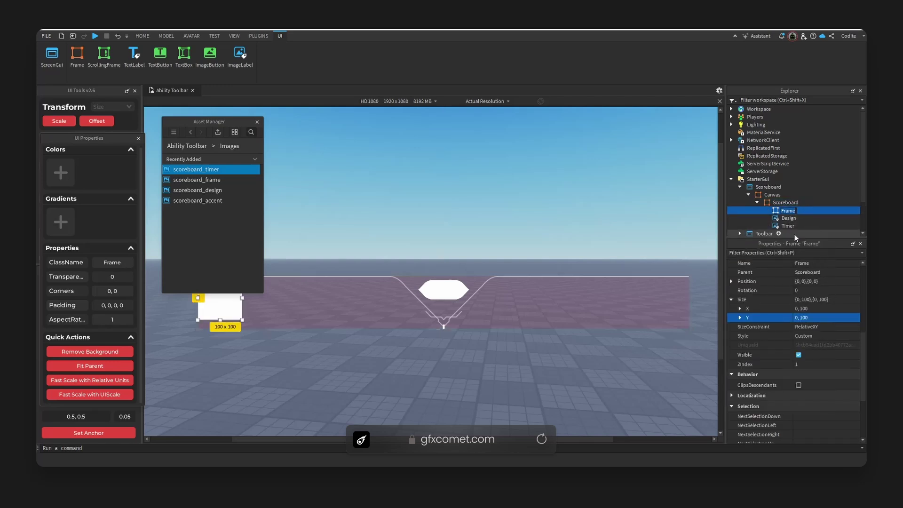
pyautogui.write('List')
pyautogui.press('Return')
pyautogui.click(100, 366)
pyautogui.click(90, 434)
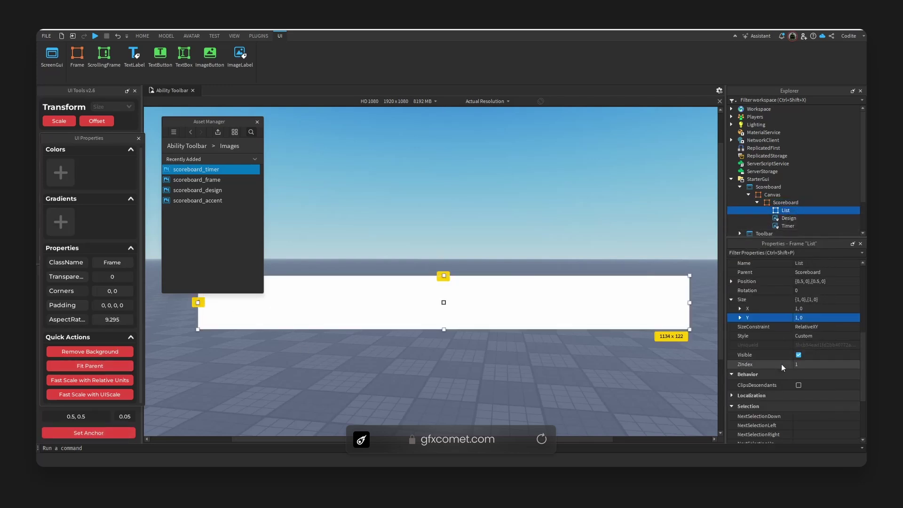
# Give the List frame a green background of 99, 255, 2 with a transparency of 0.8.
pyautogui.scroll(5, 786, 367)
pyautogui.click(799, 332)
pyautogui.click(518, 185)
pyautogui.click(508, 324)
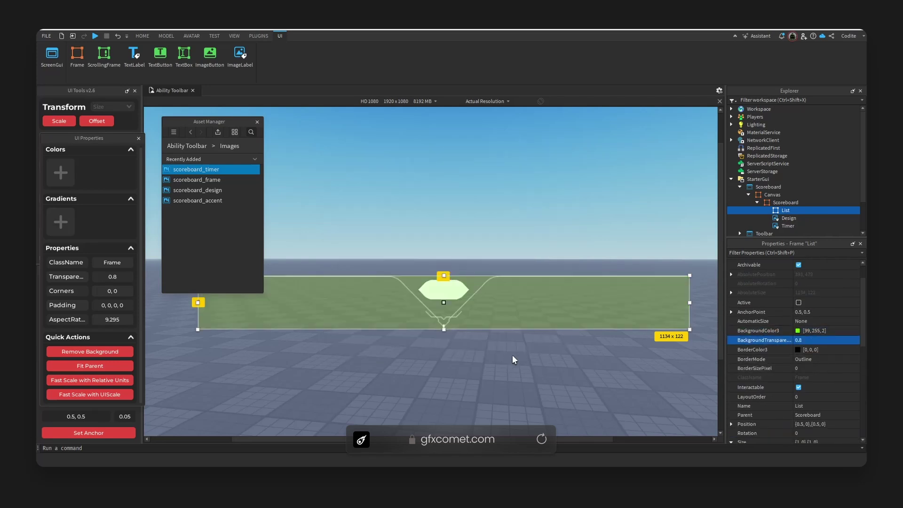
# Insert an ImageLabel into the List frame and set its size to 467 by 39 pixels.
pyautogui.click(798, 210)
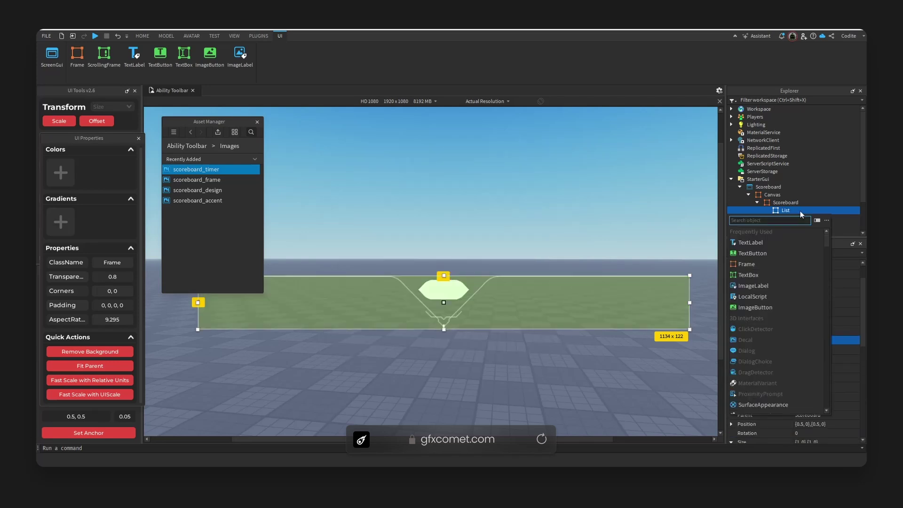
pyautogui.write('imagel')
pyautogui.press('Return')
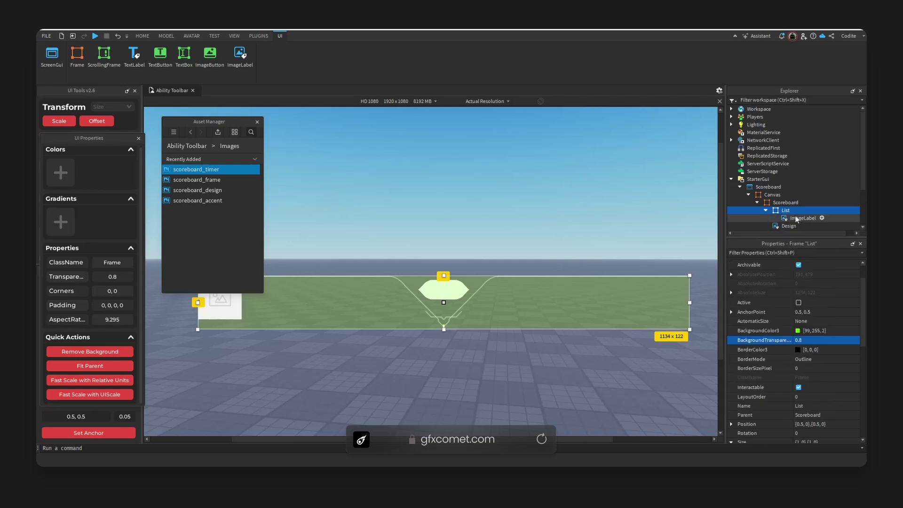
pyautogui.click(796, 218)
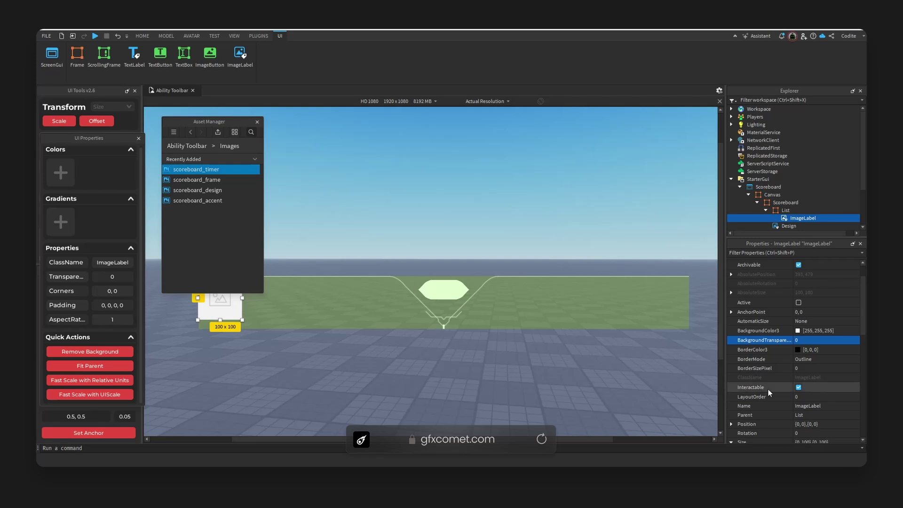
pyautogui.scroll(-3, 768, 389)
pyautogui.doubleClick(823, 336)
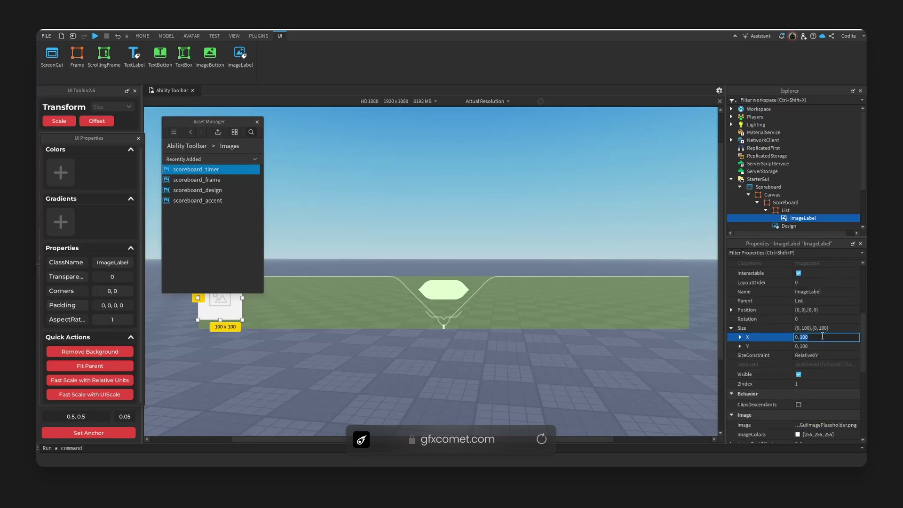
pyautogui.write('467')
pyautogui.doubleClick(828, 346)
pyautogui.write('39')
pyautogui.press('Return')
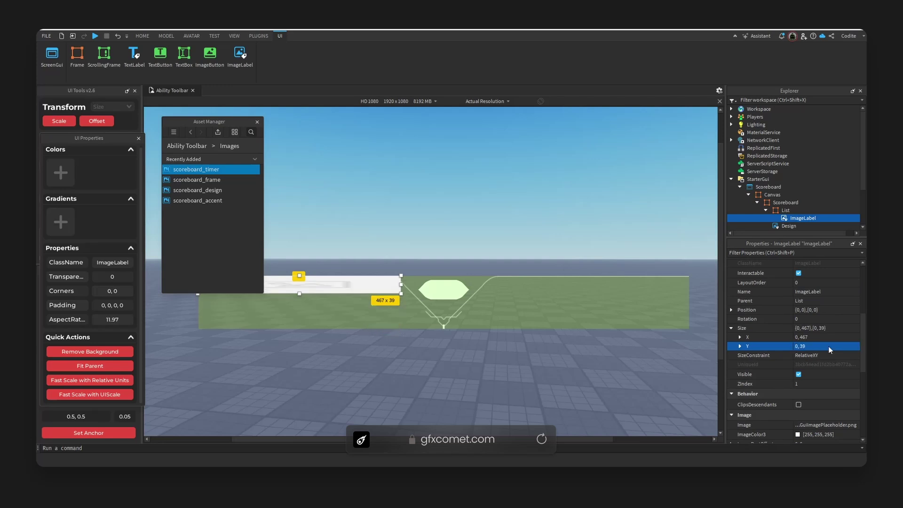
# Set the new label's image to the scoreboard_frame asset ID and center it in List without a background.
pyautogui.rightClick(226, 181)
pyautogui.click(253, 196)
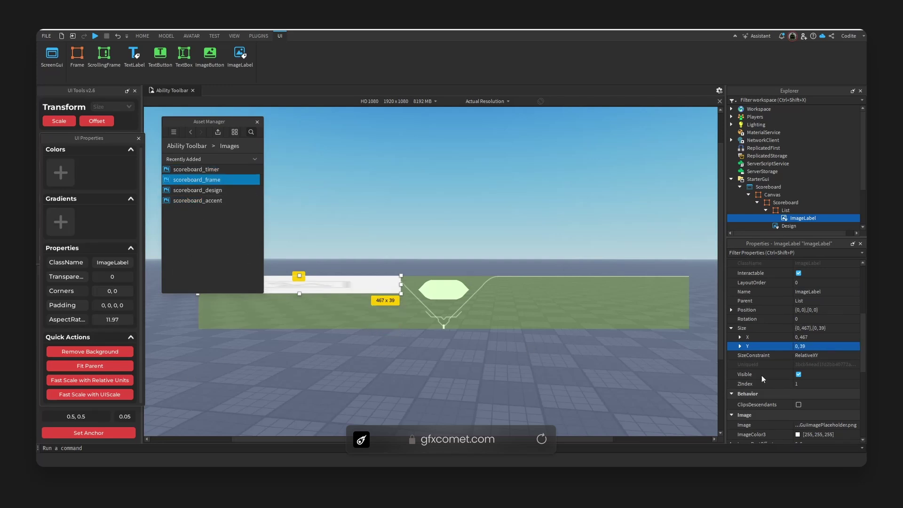
pyautogui.scroll(-2, 821, 409)
pyautogui.click(834, 367)
pyautogui.hotkey('ctrl', 'v')
pyautogui.press('Return')
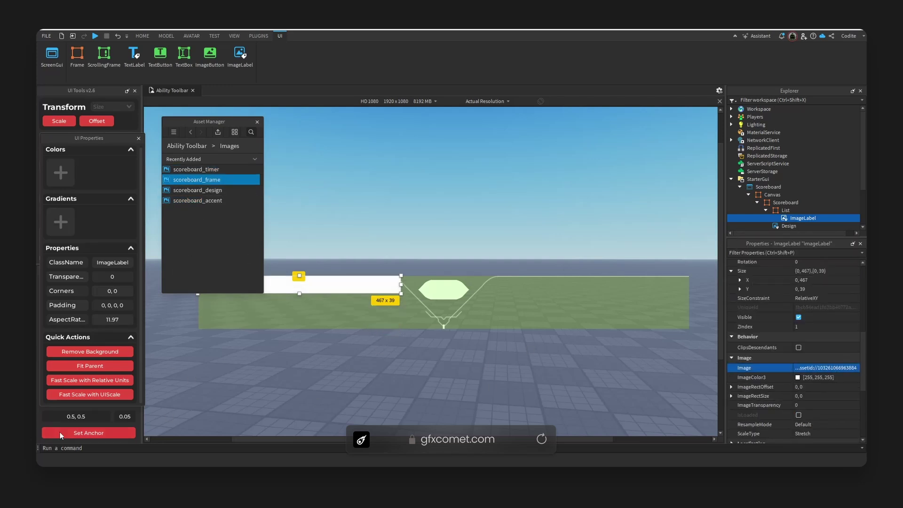
pyautogui.click(65, 437)
pyautogui.click(120, 351)
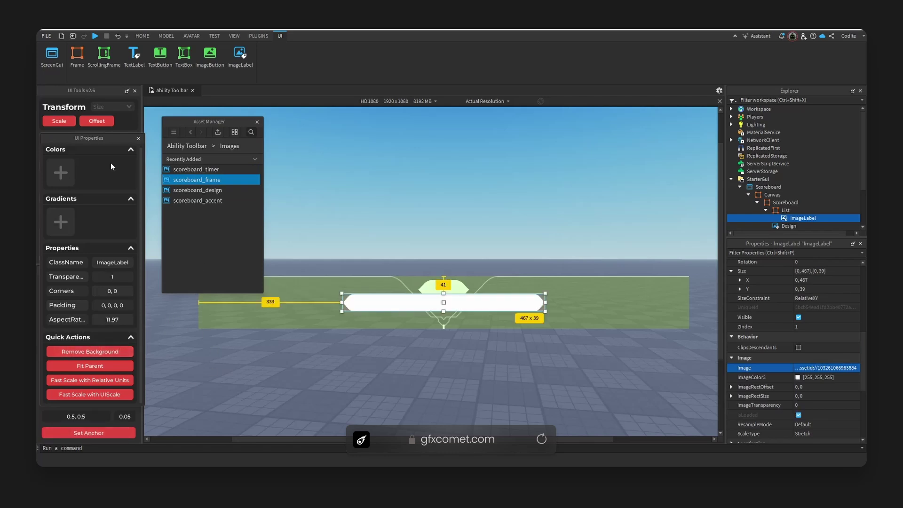
# Convert the centered label in List to scale units and rename it as Frame.
pyautogui.click(66, 122)
pyautogui.press('F2')
pyautogui.write('Frame')
pyautogui.press('Return')
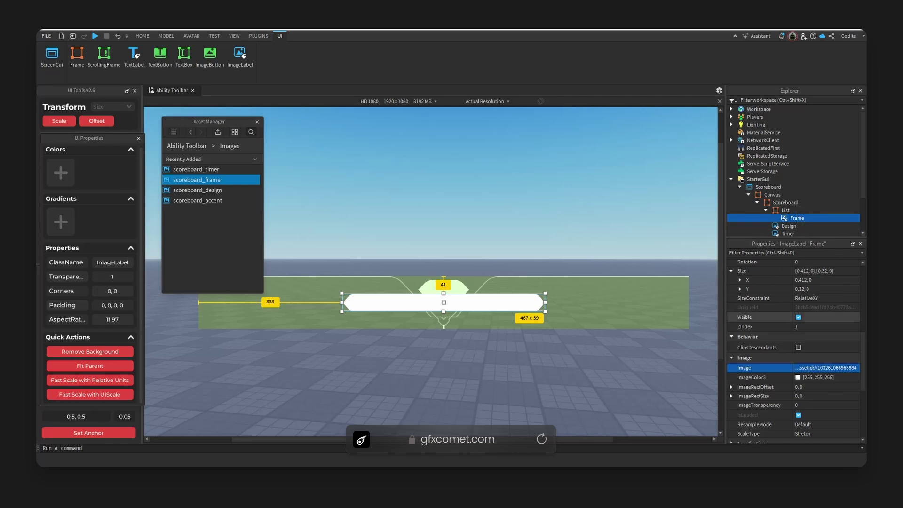
# Switch to Photoshop's foreground Color Picker and mix the bright green #19de8d.
pyautogui.moveTo(734, 213); pyautogui.dragTo(569, 208)
pyautogui.moveTo(596, 320); pyautogui.dragTo(594, 299)
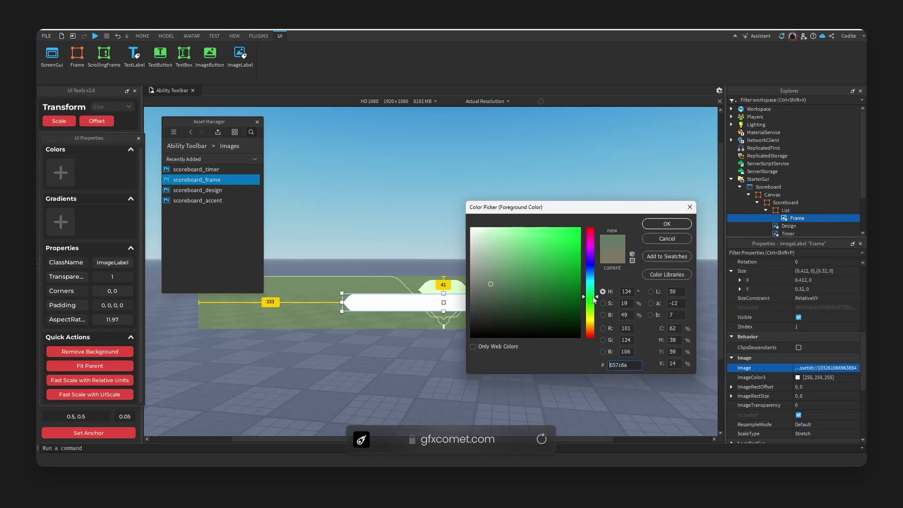
pyautogui.moveTo(568, 254)
pyautogui.mouseDown()
pyautogui.moveTo(572, 230)
pyautogui.moveTo(569, 243)
pyautogui.moveTo(557, 240)
pyautogui.moveTo(568, 242)
pyautogui.mouseUp()
pyautogui.moveTo(595, 300); pyautogui.dragTo(594, 294)
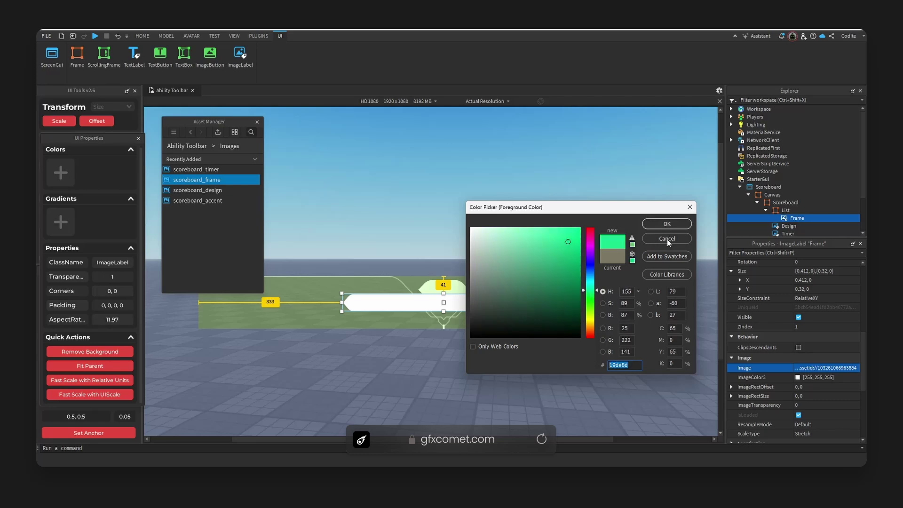
pyautogui.click(670, 224)
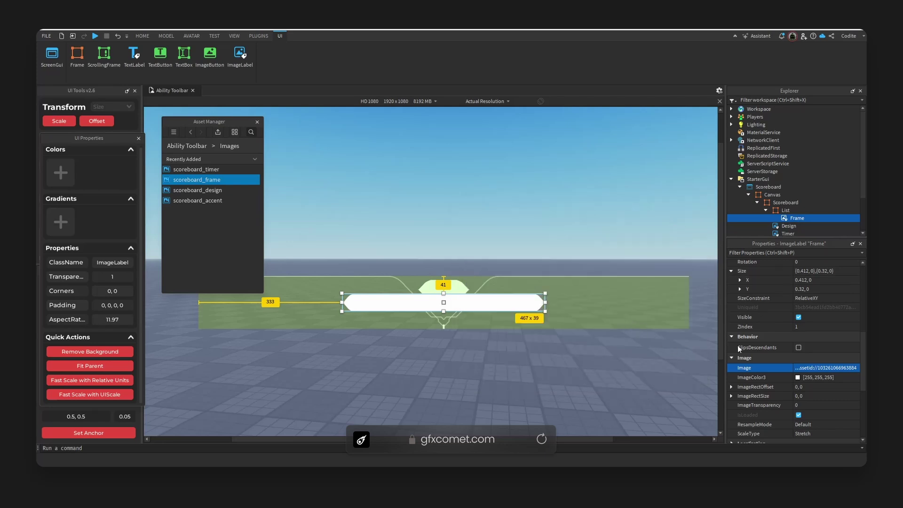
# Set the Frame label's image color to #19de8d.
pyautogui.click(798, 377)
pyautogui.moveTo(528, 312); pyautogui.dragTo(499, 311)
pyautogui.hotkey('ctrl', 'v')
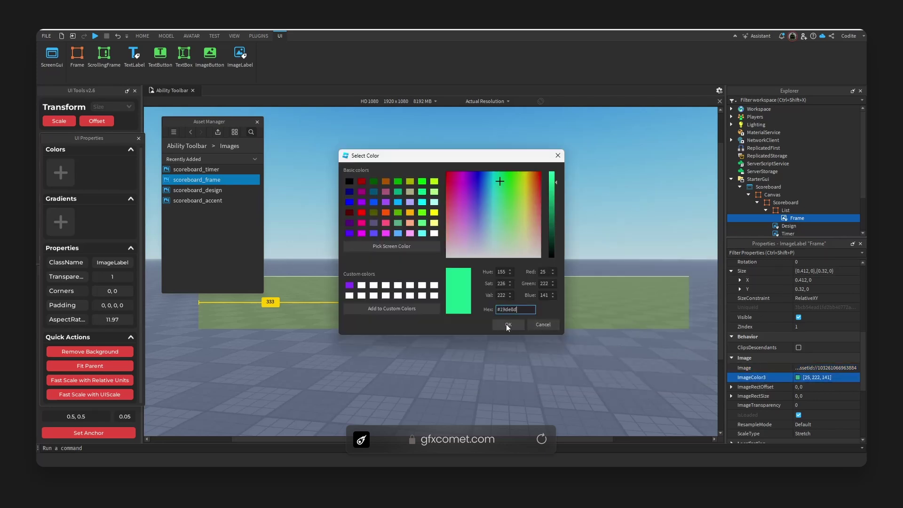
pyautogui.click(508, 325)
# Insert an ImageLabel into the green Frame label and rename it as Accent.
pyautogui.click(811, 218)
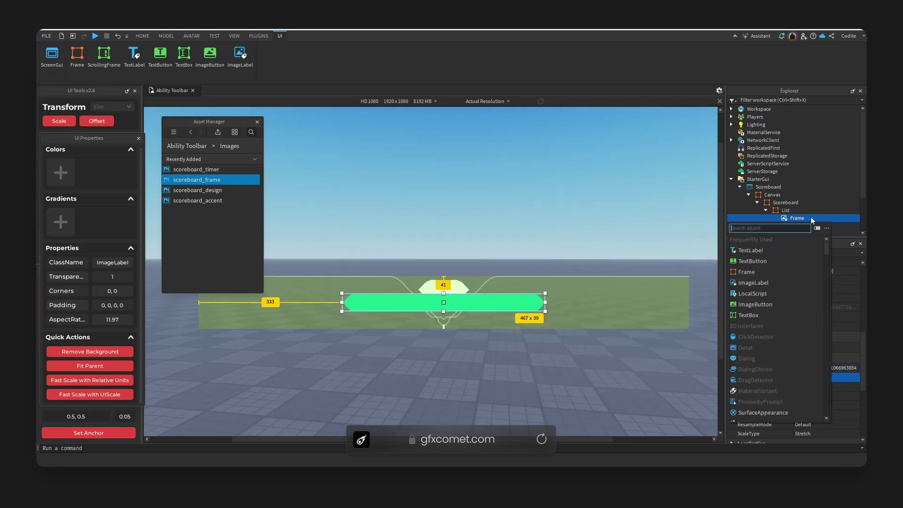
pyautogui.write('imagelabel')
pyautogui.press('Return')
pyautogui.click(812, 226)
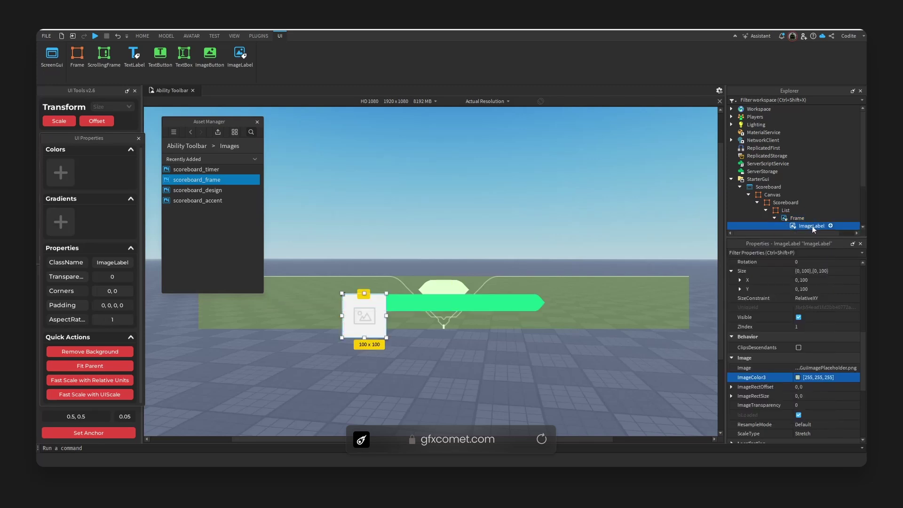
pyautogui.doubleClick(807, 226)
pyautogui.write('Accent')
pyautogui.press('Return')
# Set the Accent label's image to the scoreboard_accent asset ID and center it with anchor 0.5, 0.5.
pyautogui.click(236, 201)
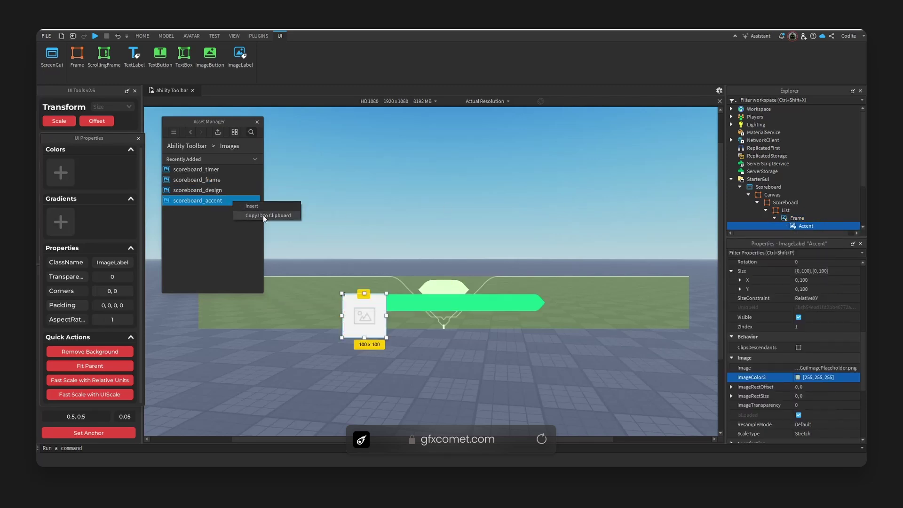
pyautogui.click(850, 369)
pyautogui.hotkey('ctrl', 'v')
pyautogui.press('Return')
pyautogui.click(127, 433)
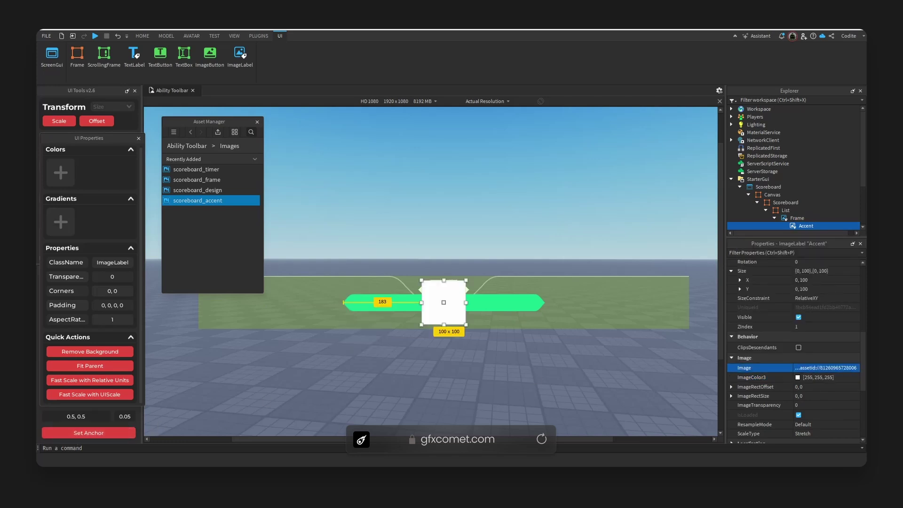
# Size the Accent label to 87 by 39 pixels, converted to scale units and with its background removed.
pyautogui.scroll(3, 779, 366)
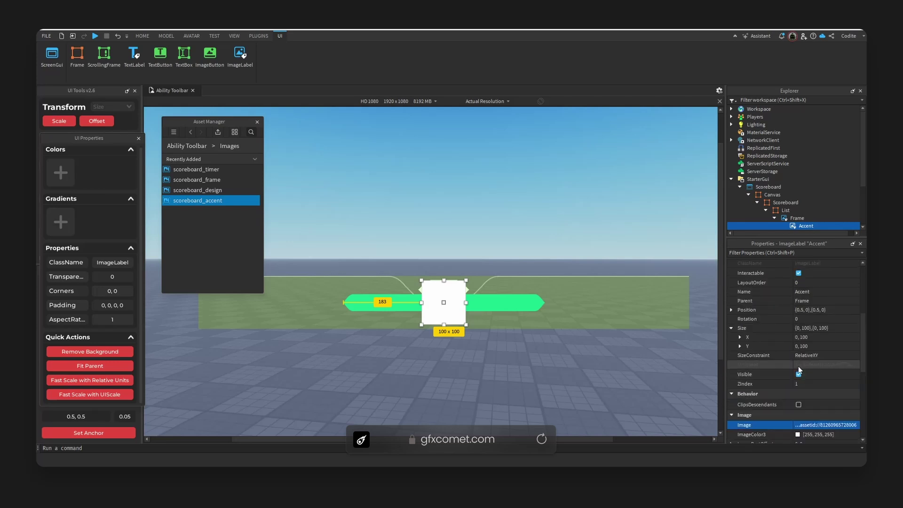
pyautogui.doubleClick(833, 337)
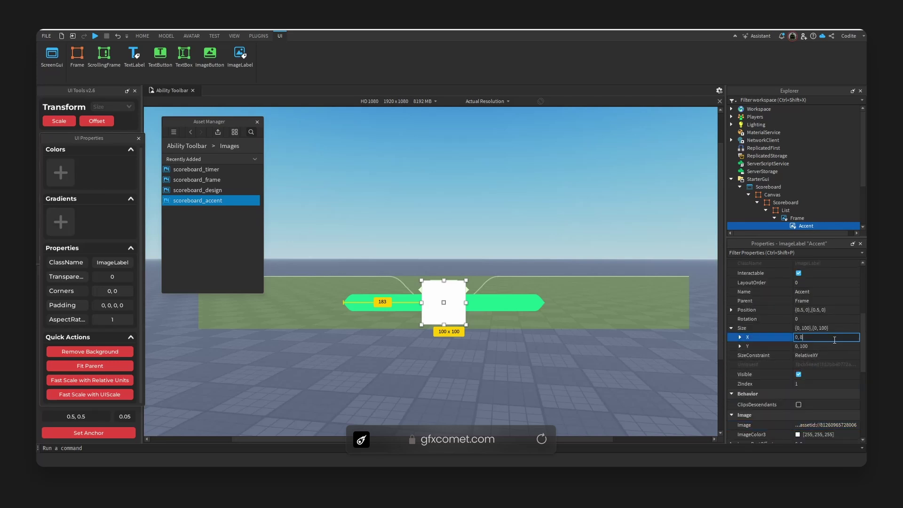
pyautogui.doubleClick(835, 346)
pyautogui.write('0, 39')
pyautogui.press('Return')
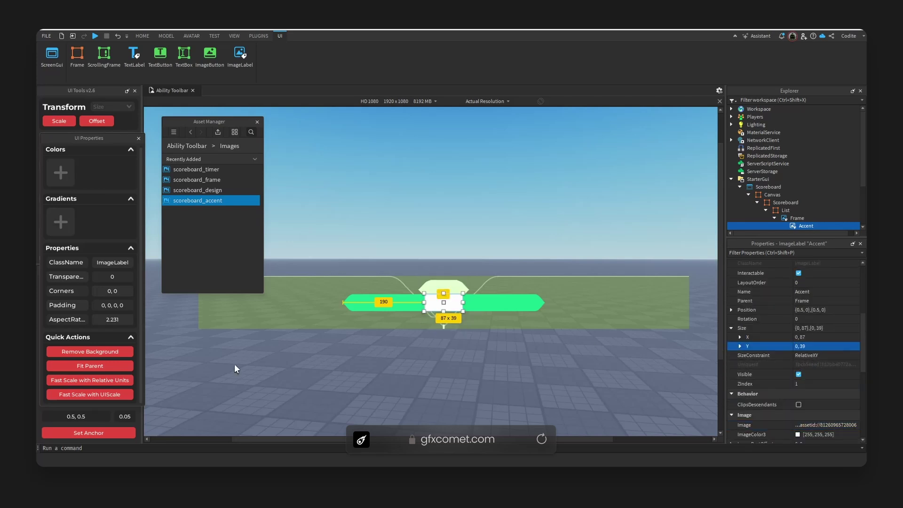
pyautogui.click(97, 352)
pyautogui.click(60, 122)
# Insert a UIListLayout into the green Frame label and set its horizontal alignment to Right.
pyautogui.click(795, 218)
pyautogui.click(811, 218)
pyautogui.write('list')
pyautogui.press('Return')
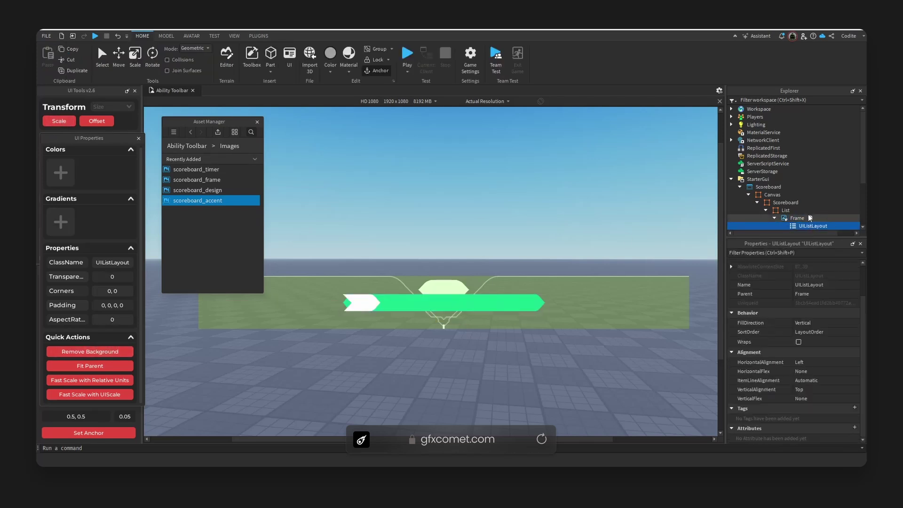
pyautogui.click(823, 364)
pyautogui.click(823, 383)
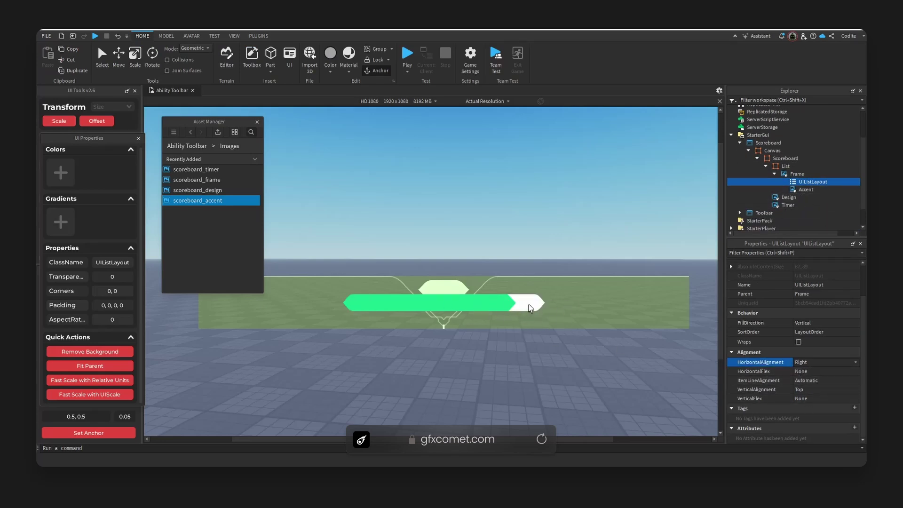
# Set the green Frame label's image transparency to 0.5.
pyautogui.click(530, 308)
pyautogui.click(822, 433)
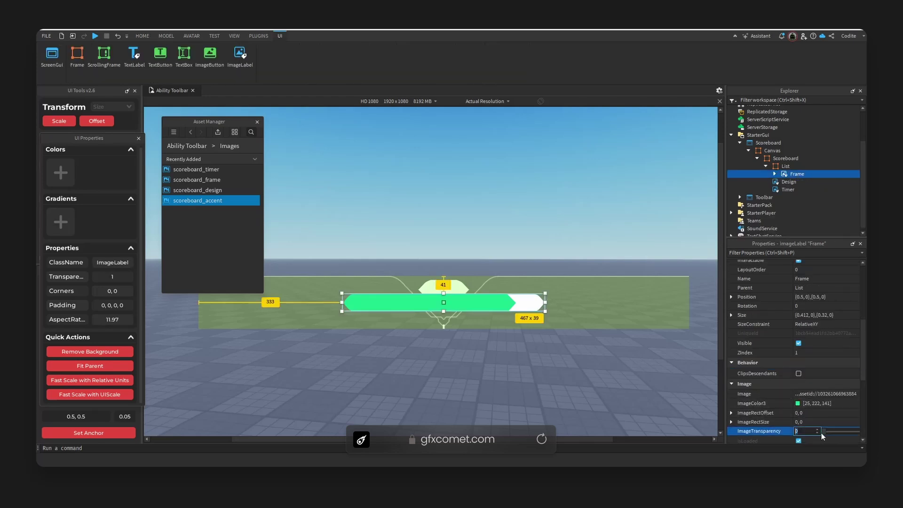
pyautogui.write('.3')
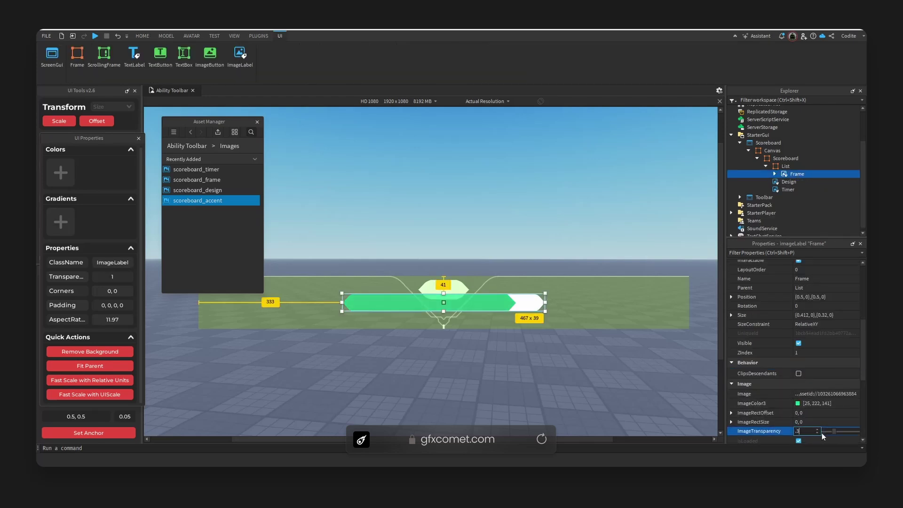
pyautogui.press('BackSpace')
pyautogui.write('5')
pyautogui.press('Return')
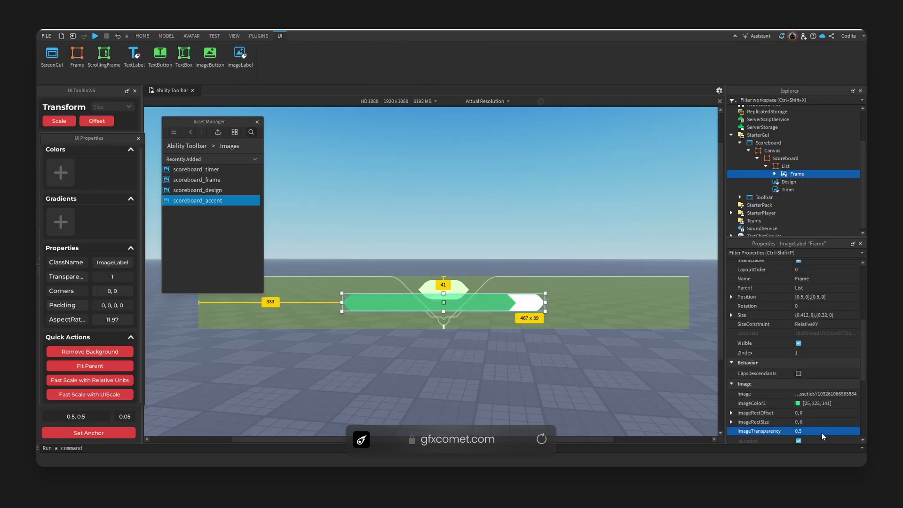
# Insert a UIListLayout into the List frame and close the Asset Manager.
pyautogui.click(776, 168)
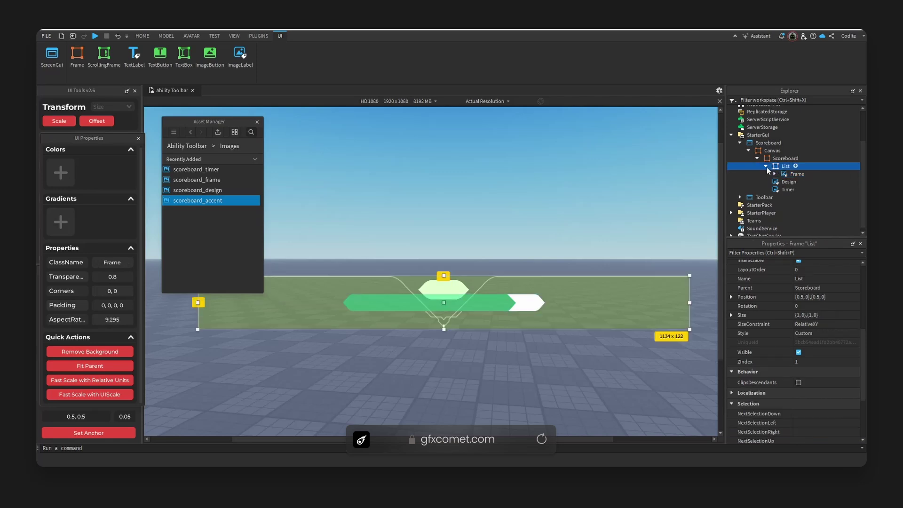
pyautogui.click(767, 168)
pyautogui.click(766, 169)
pyautogui.click(796, 171)
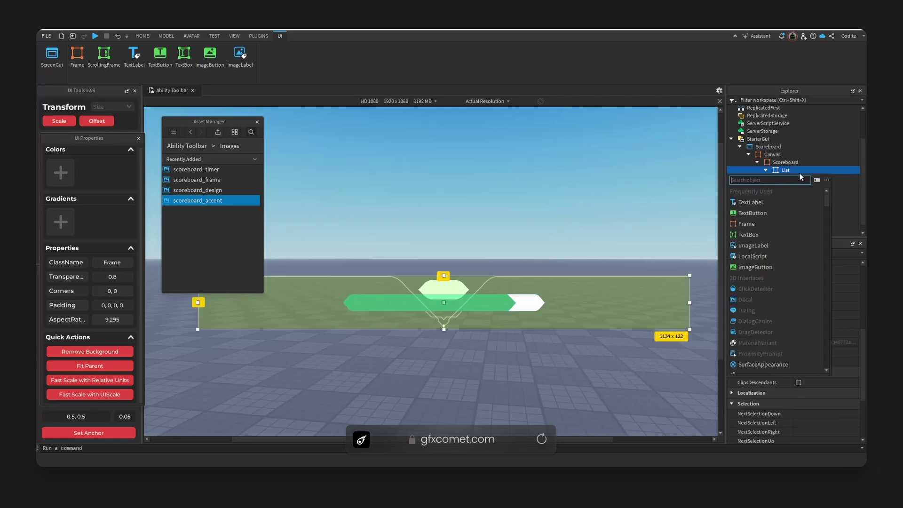
pyautogui.write('uil')
pyautogui.press('Return')
pyautogui.click(801, 177)
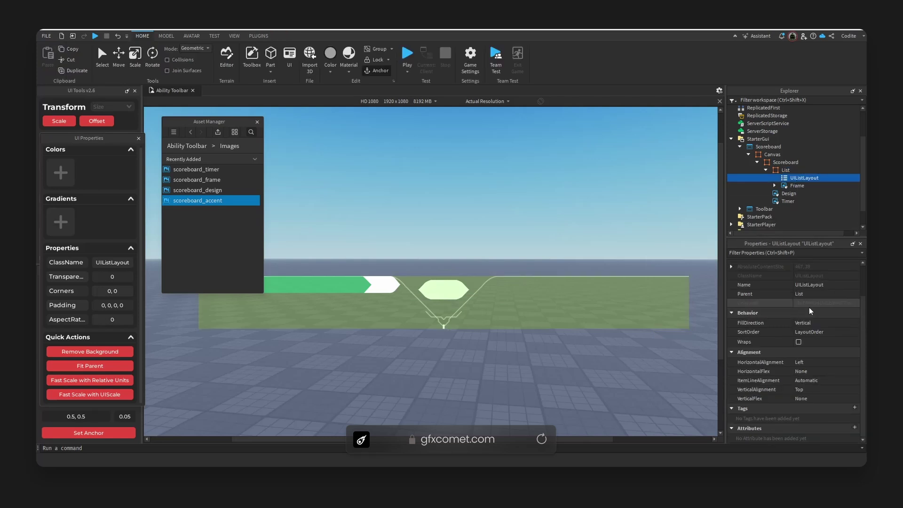
pyautogui.click(760, 362)
pyautogui.moveTo(236, 124); pyautogui.dragTo(219, 125)
pyautogui.click(240, 125)
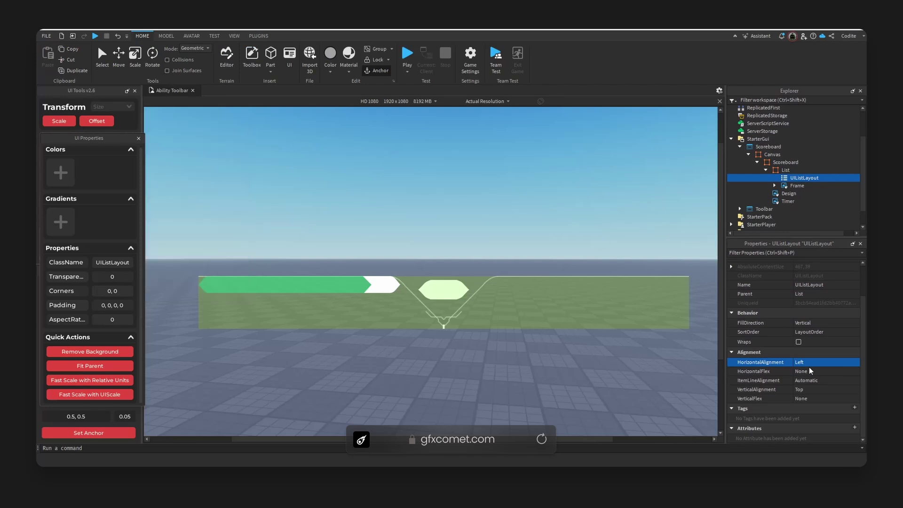
# Try setting the vertical alignment of the List frame's layout to Center.
pyautogui.click(826, 390)
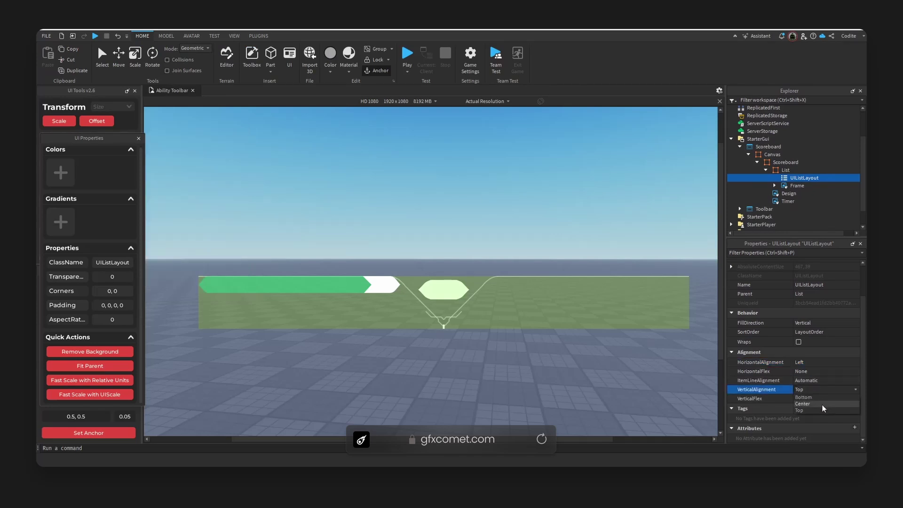
pyautogui.click(824, 407)
pyautogui.hotkey('ctrl', 'z')
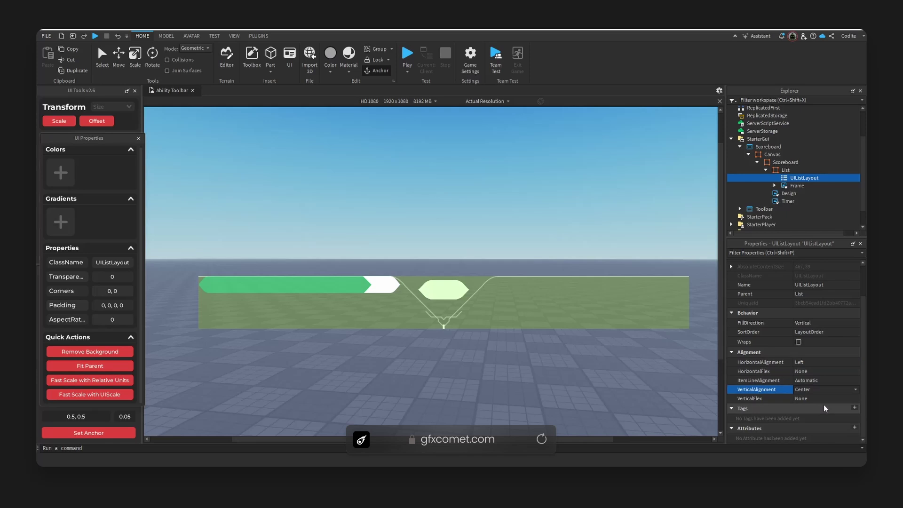
# Insert a UIPadding into the List frame.
pyautogui.click(797, 170)
pyautogui.hotkey('ctrl', 'i')
pyautogui.write('pad')
pyautogui.press('Return')
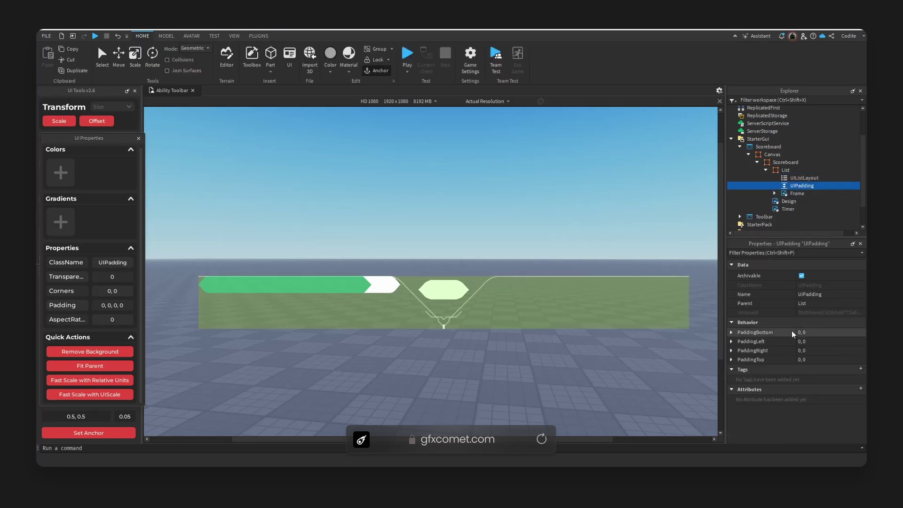
# Set the top padding scale of the List frame's UIPadding to 0.1.
pyautogui.click(732, 360)
pyautogui.click(829, 369)
pyautogui.write('.05')
pyautogui.press('Return')
pyautogui.click(833, 368)
pyautogui.write('.1')
pyautogui.press('Return')
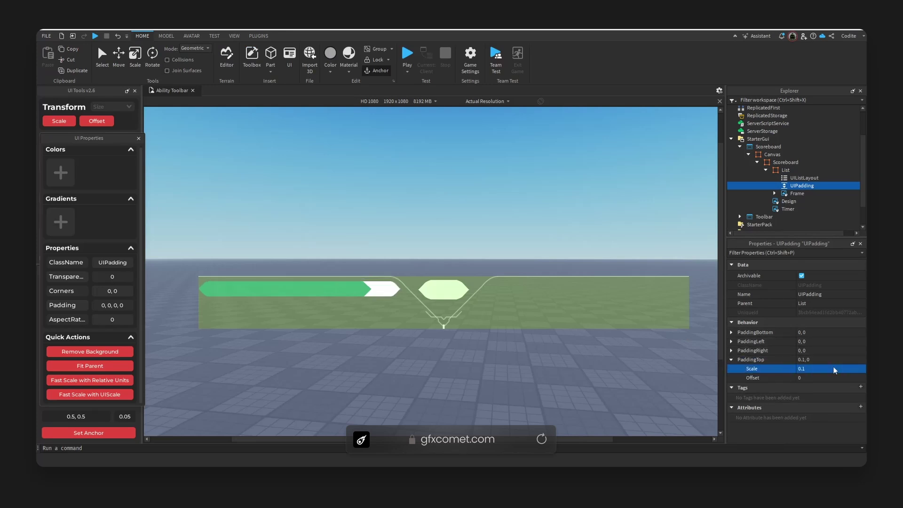
# Set the image transparency of the Accent label in the green bar to 0.5.
pyautogui.click(394, 293)
pyautogui.scroll(-3, 828, 376)
pyautogui.scroll(-1, 826, 393)
pyautogui.click(829, 389)
pyautogui.write('0.5')
pyautogui.press('Return')
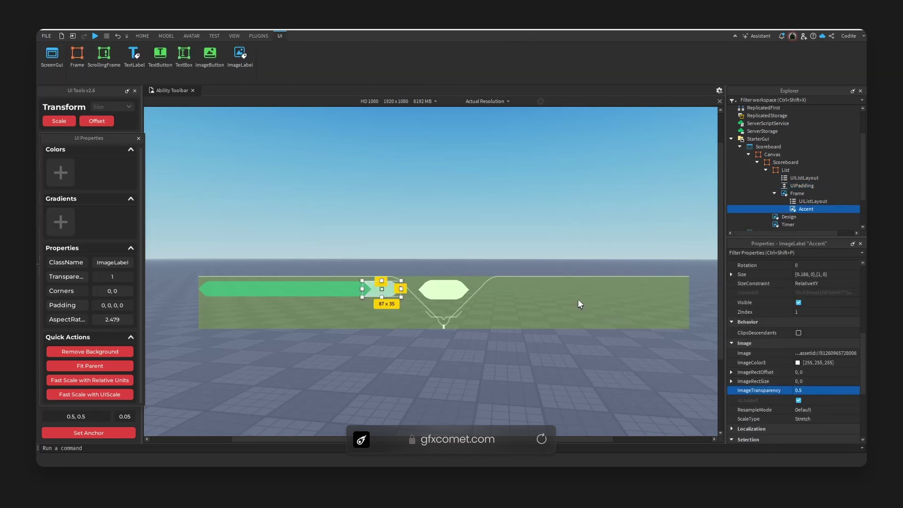
pyautogui.click(565, 303)
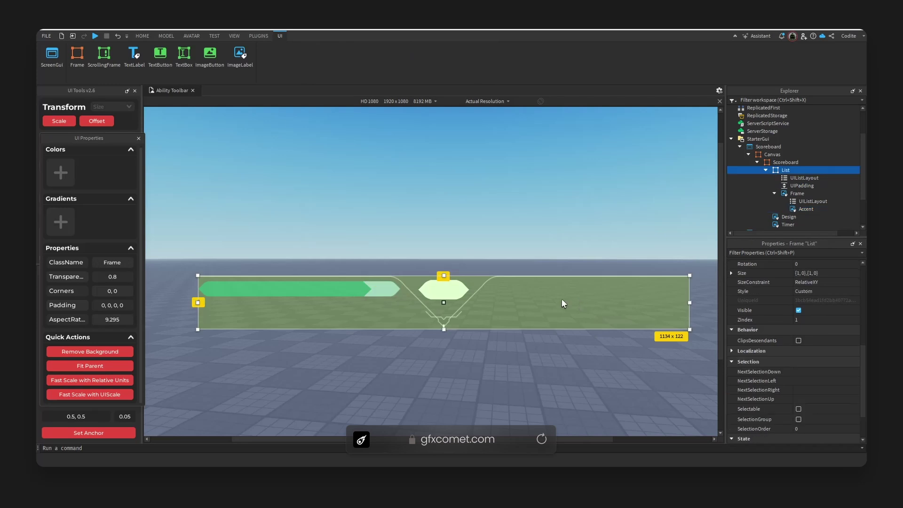
# Duplicate the green Frame label, including its Accent, within the List frame.
pyautogui.click(379, 290)
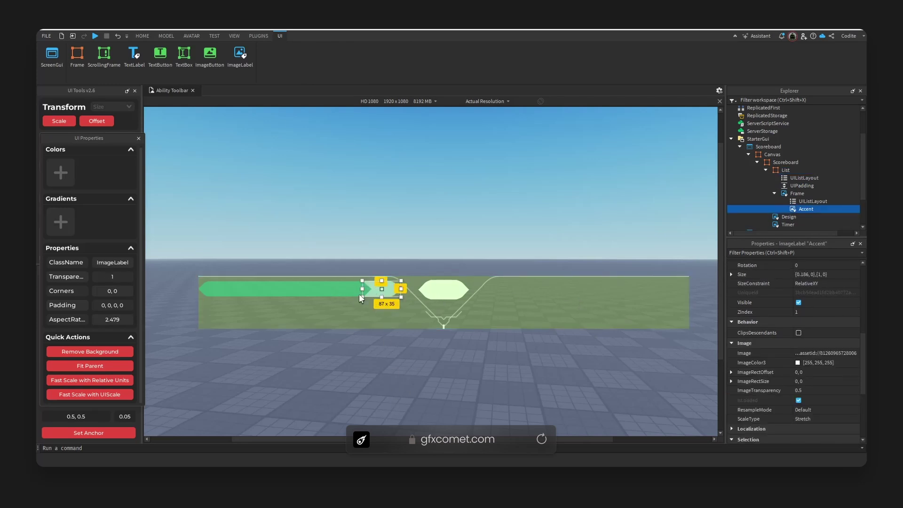
pyautogui.click(786, 193)
pyautogui.click(775, 193)
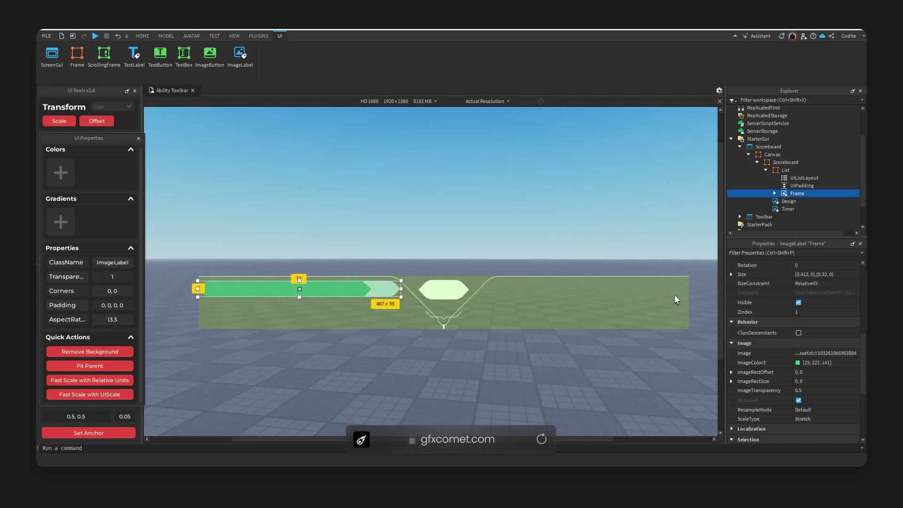
pyautogui.hotkey('ctrl', 'd')
# Set the fill direction of the List frame's UIListLayout to Horizontal.
pyautogui.click(796, 178)
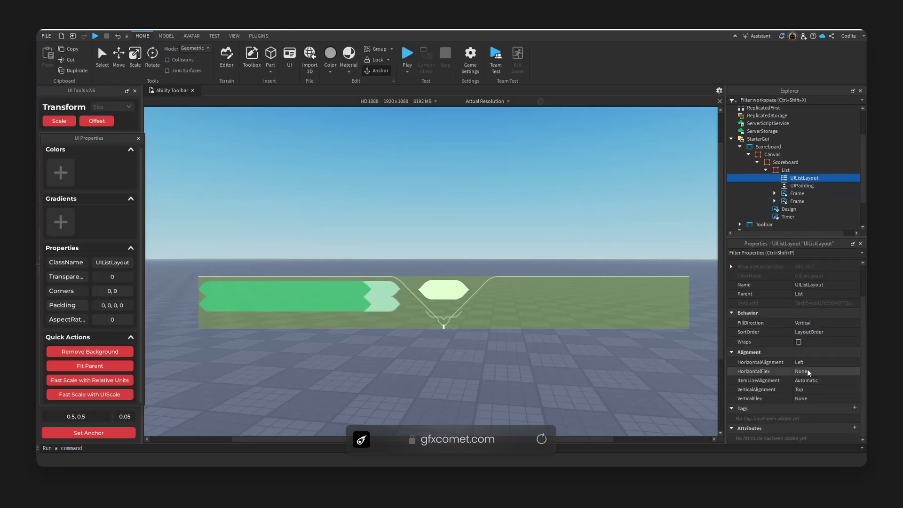
pyautogui.click(825, 323)
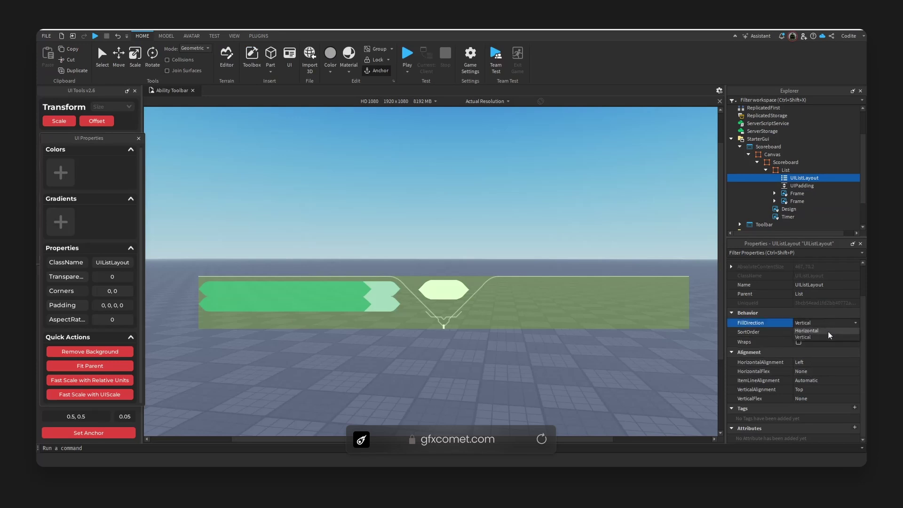
pyautogui.click(829, 333)
pyautogui.hotkey('ctrl', 'z')
pyautogui.scroll(1, 762, 297)
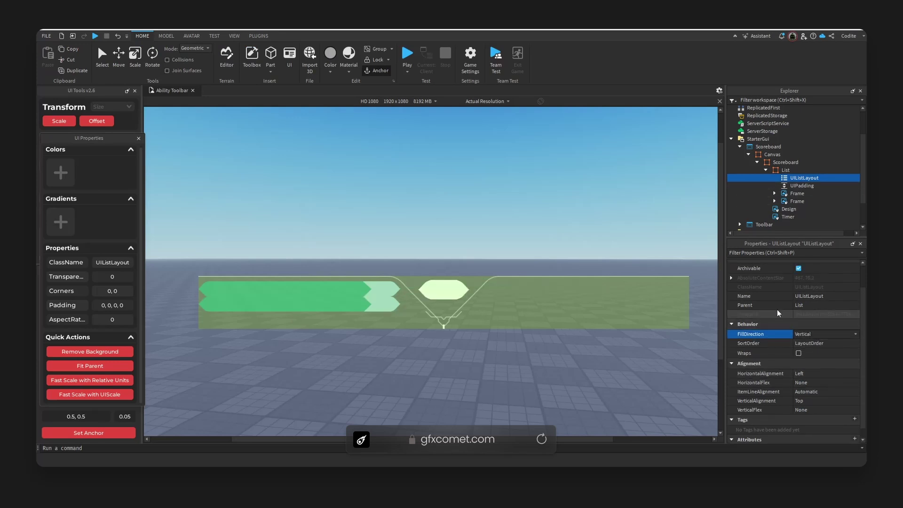
pyautogui.scroll(-1, 814, 342)
pyautogui.click(820, 324)
pyautogui.click(821, 330)
# Set the padding scale of the List frame's UIListLayout to 0.05.
pyautogui.scroll(2, 820, 310)
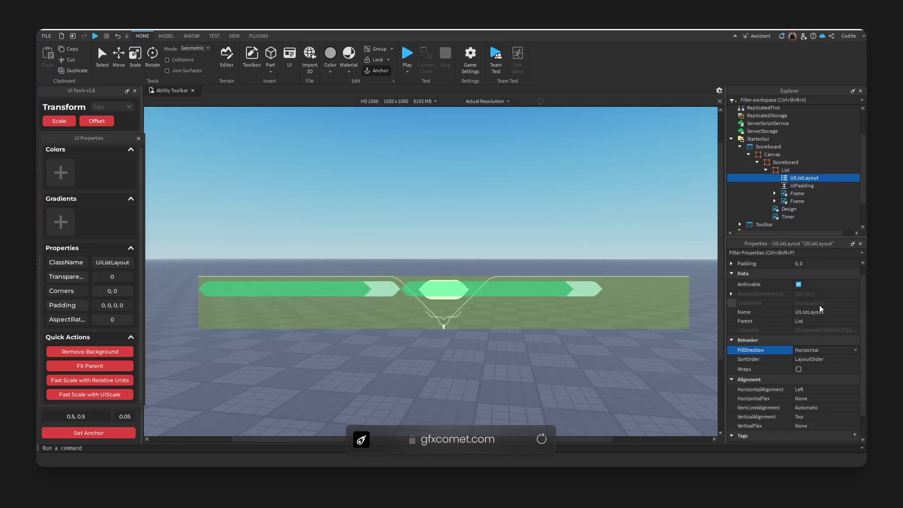
pyautogui.click(732, 274)
pyautogui.click(809, 284)
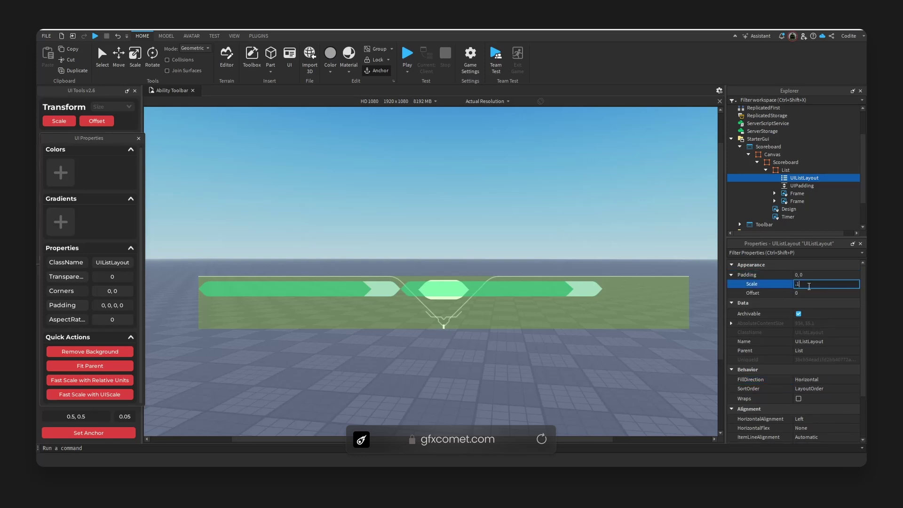
pyautogui.write('0.1')
pyautogui.press('Return')
pyautogui.click(810, 284)
pyautogui.write('0.5')
pyautogui.press('Return')
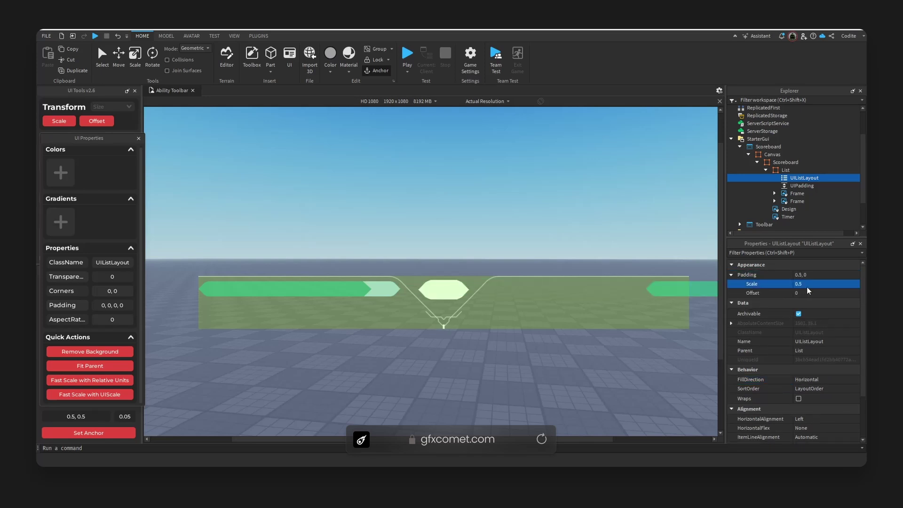
pyautogui.click(829, 285)
pyautogui.write('.05')
pyautogui.press('Return')
# Set the horizontal flex of the List frame's UIListLayout to SpaceBetween.
pyautogui.click(829, 287)
pyautogui.scroll(-1, 831, 415)
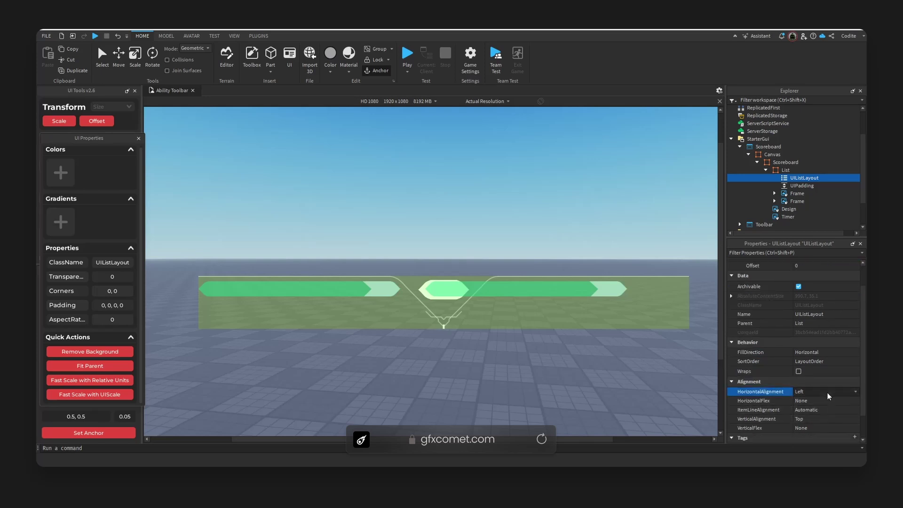
pyautogui.click(824, 402)
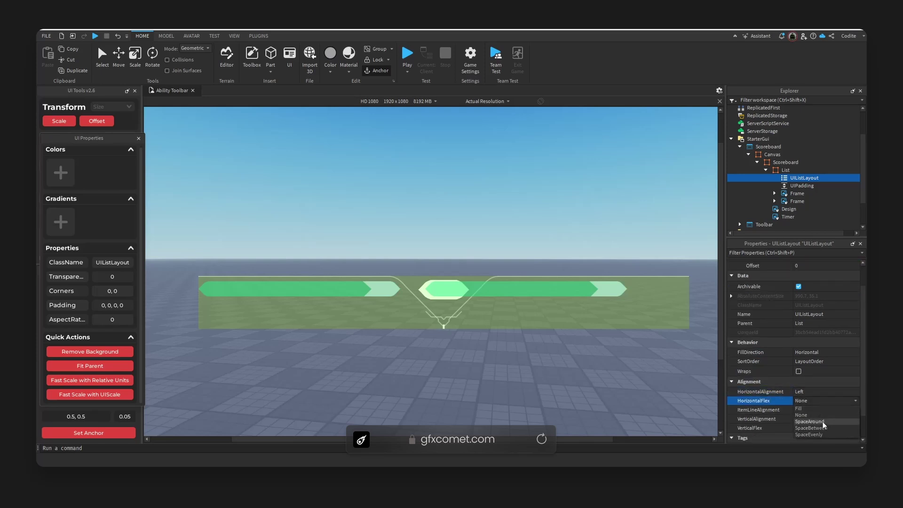
pyautogui.click(824, 422)
pyautogui.click(826, 401)
pyautogui.click(821, 428)
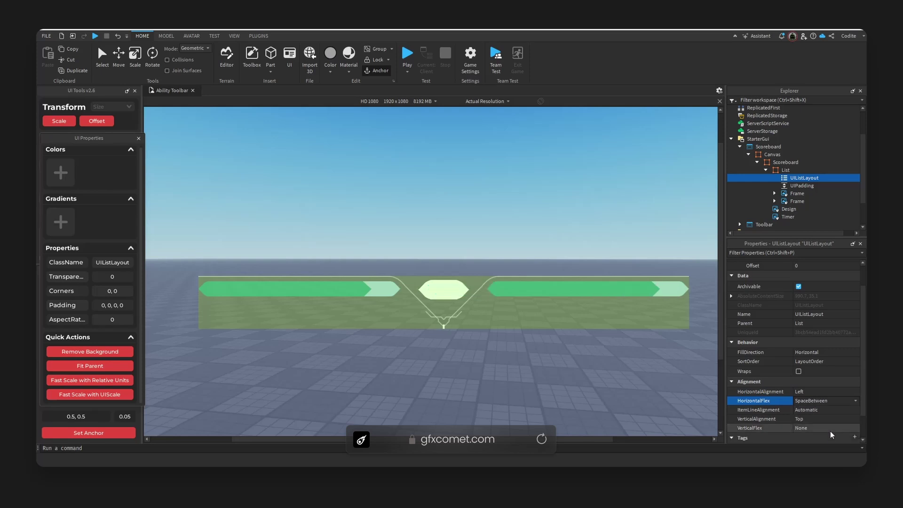
# Change the image color of the duplicated Frame label to dark red.
pyautogui.click(610, 287)
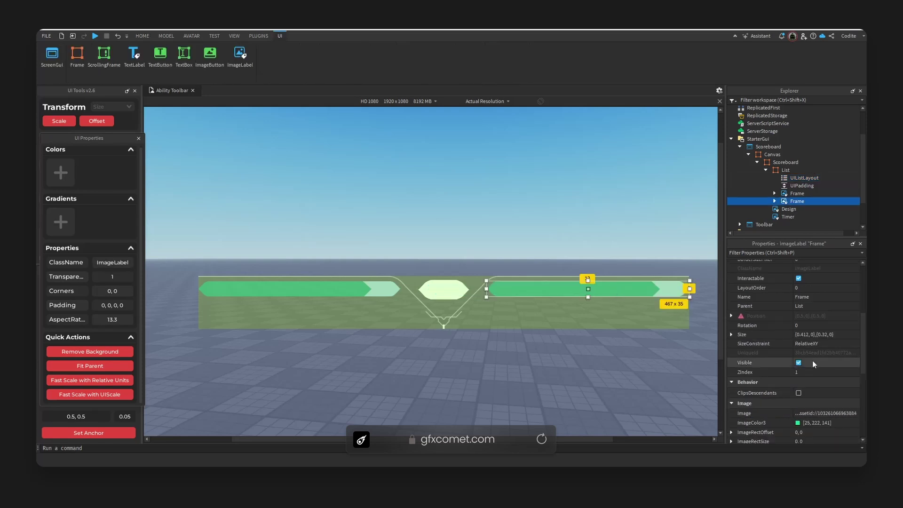
pyautogui.scroll(-3, 812, 362)
pyautogui.click(798, 366)
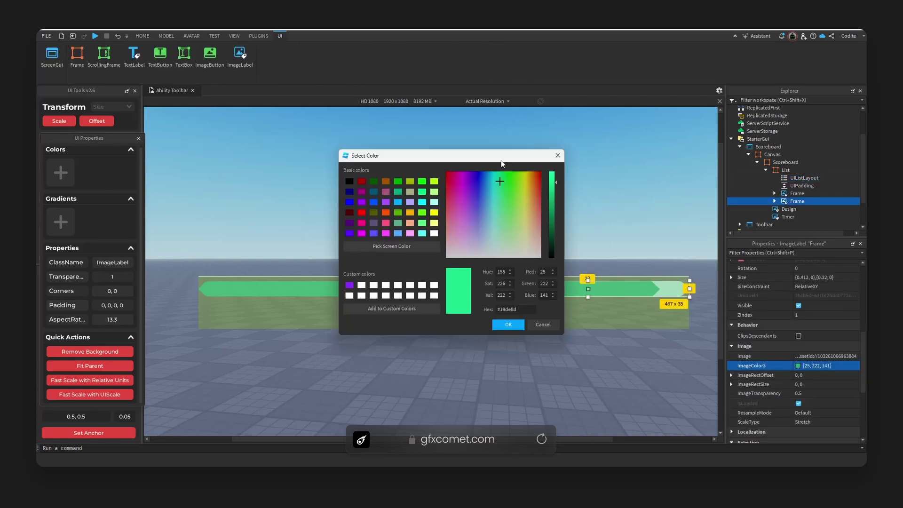
pyautogui.moveTo(501, 164); pyautogui.dragTo(391, 201)
pyautogui.click(605, 271)
pyautogui.click(372, 217)
pyautogui.click(431, 364)
# Import scoreboard_accent2.png and set its asset ID as the image of the Accent label in the red Frame.
pyautogui.click(672, 288)
pyautogui.rightClick(673, 288)
pyautogui.click(661, 287)
pyautogui.click(780, 376)
pyautogui.scroll(3, 791, 376)
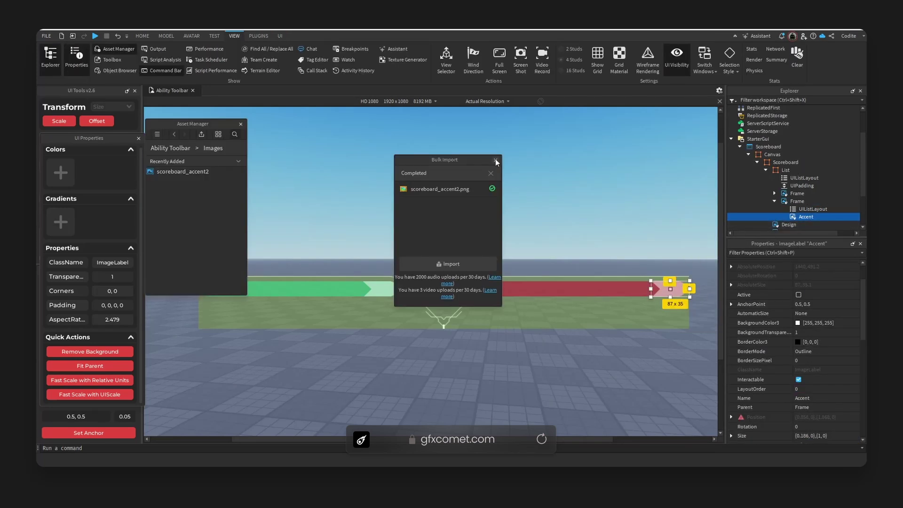
pyautogui.click(496, 162)
pyautogui.click(204, 172)
pyautogui.scroll(-7, 828, 324)
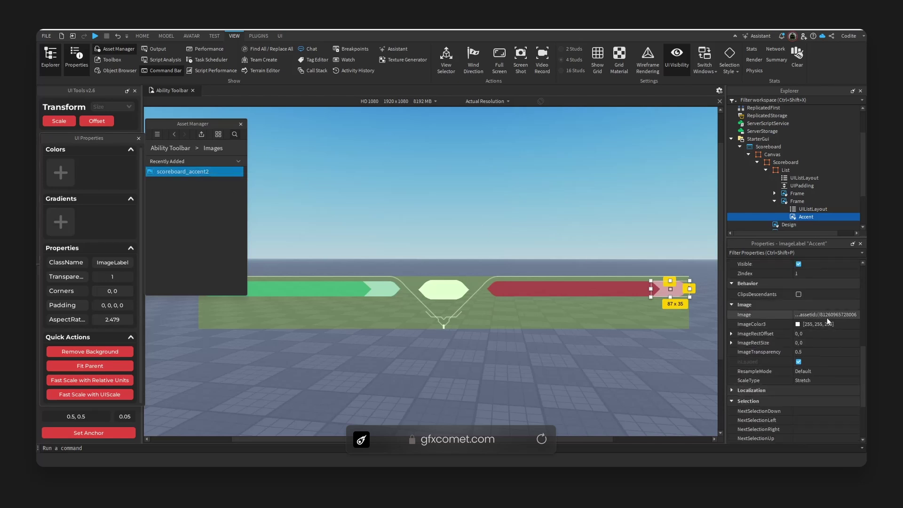
pyautogui.click(827, 318)
pyautogui.hotkey('ctrl', 'v')
pyautogui.press('Return')
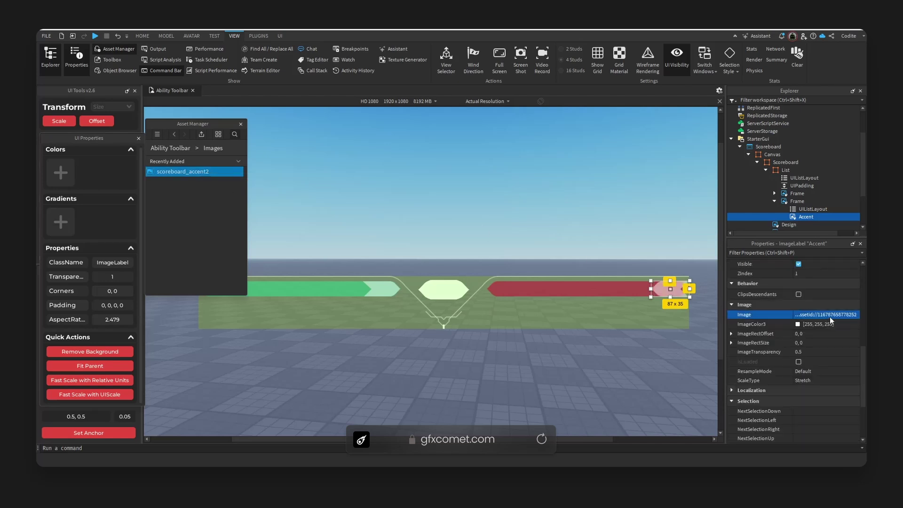
# Set the horizontal alignment of the red Frame's UIListLayout to Left.
pyautogui.click(812, 209)
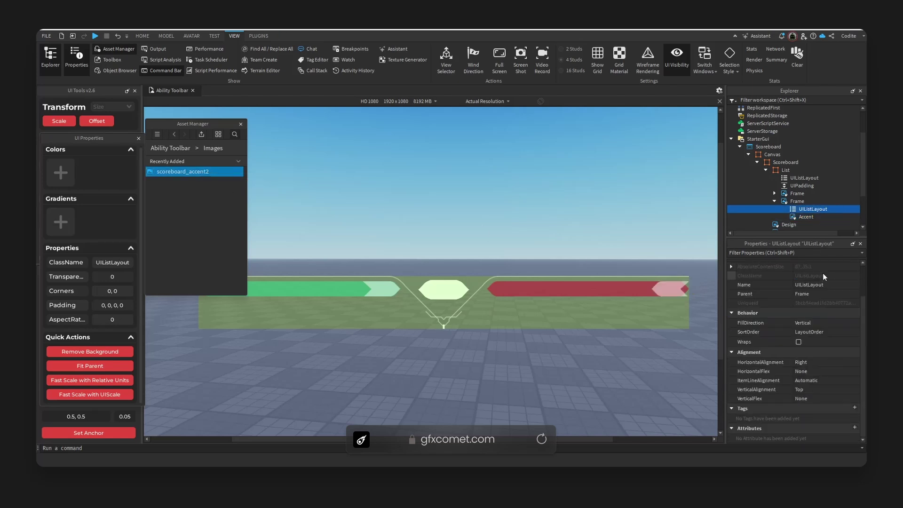
pyautogui.click(808, 363)
pyautogui.click(813, 371)
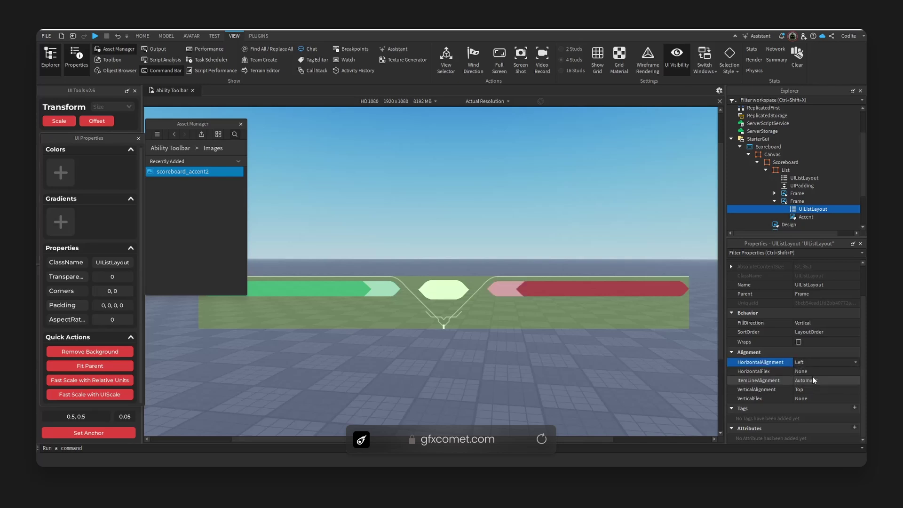
# Remove the background of the List frame that holds the two team bars.
pyautogui.click(607, 320)
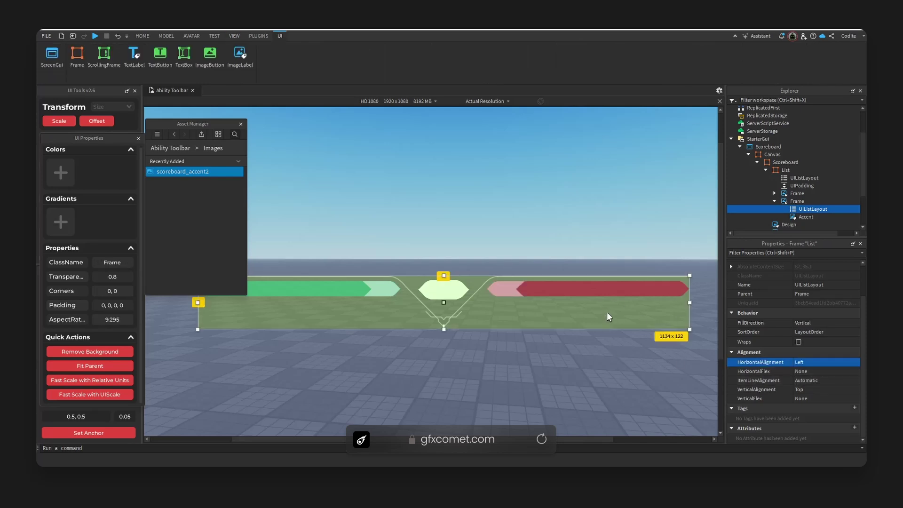
pyautogui.click(119, 354)
pyautogui.click(548, 336)
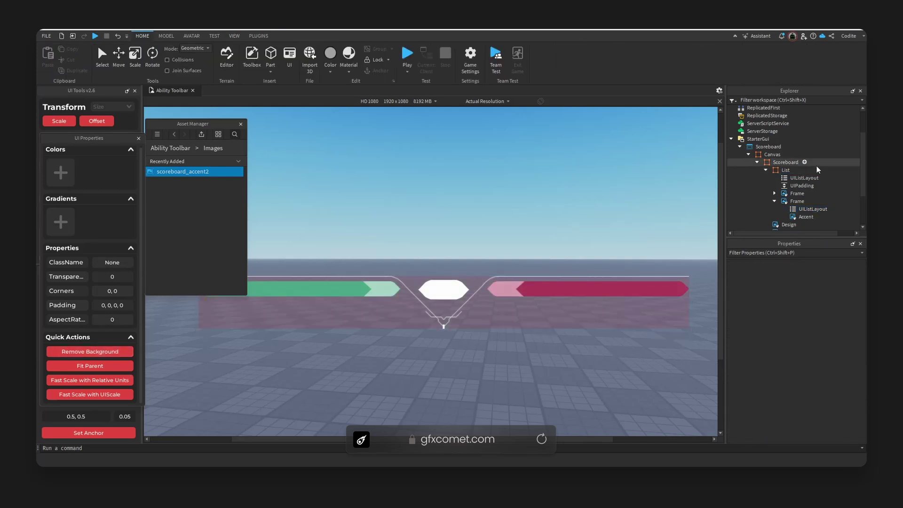
# Remove the background of the Scoreboard frame and close the Asset Manager.
pyautogui.click(803, 178)
pyautogui.click(585, 321)
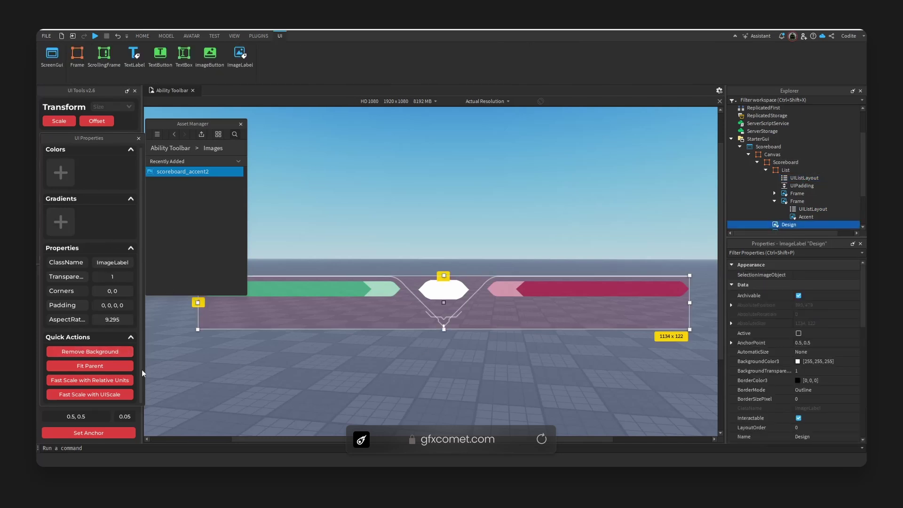
pyautogui.click(766, 170)
pyautogui.click(781, 163)
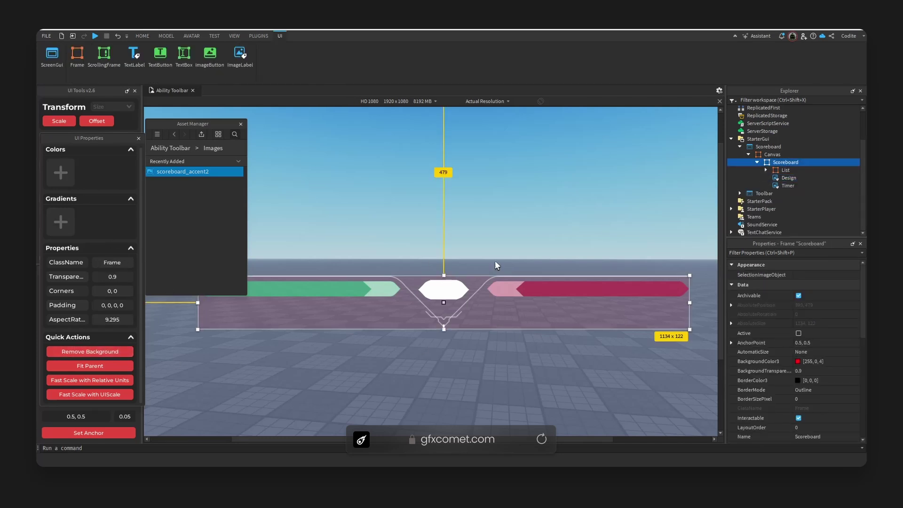
pyautogui.click(117, 354)
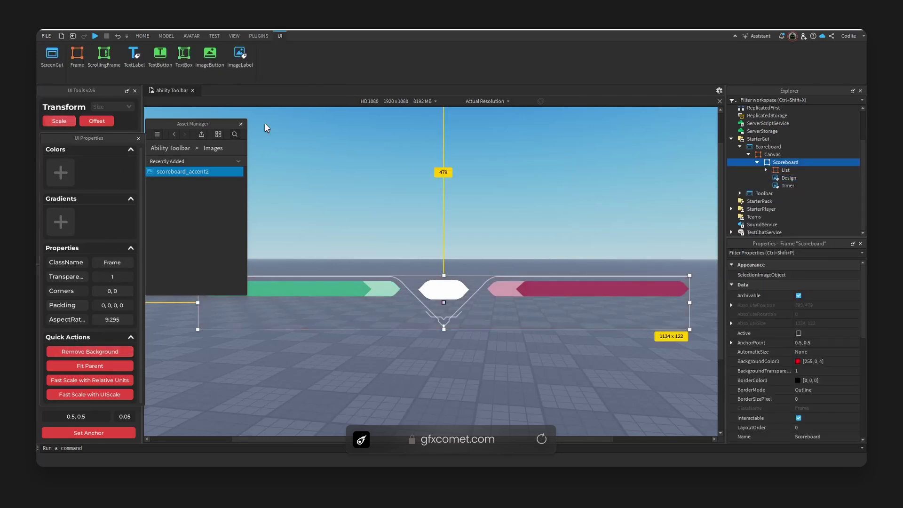
pyautogui.click(241, 124)
pyautogui.click(588, 244)
pyautogui.moveTo(568, 240); pyautogui.dragTo(568, 241, button='right')
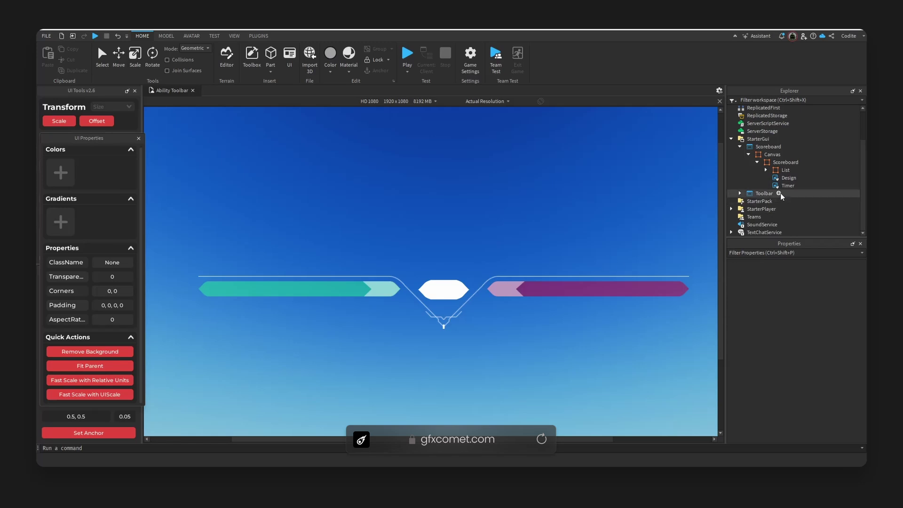
# Set the image transparency of the Timer image label to 0.5.
pyautogui.click(761, 193)
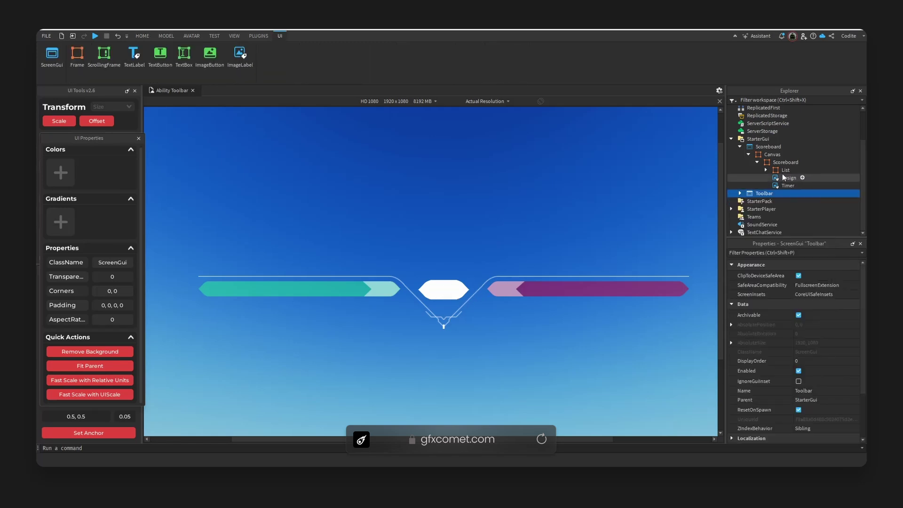
pyautogui.click(784, 177)
pyautogui.click(461, 289)
pyautogui.scroll(-5, 819, 383)
pyautogui.scroll(-3, 818, 385)
pyautogui.click(831, 362)
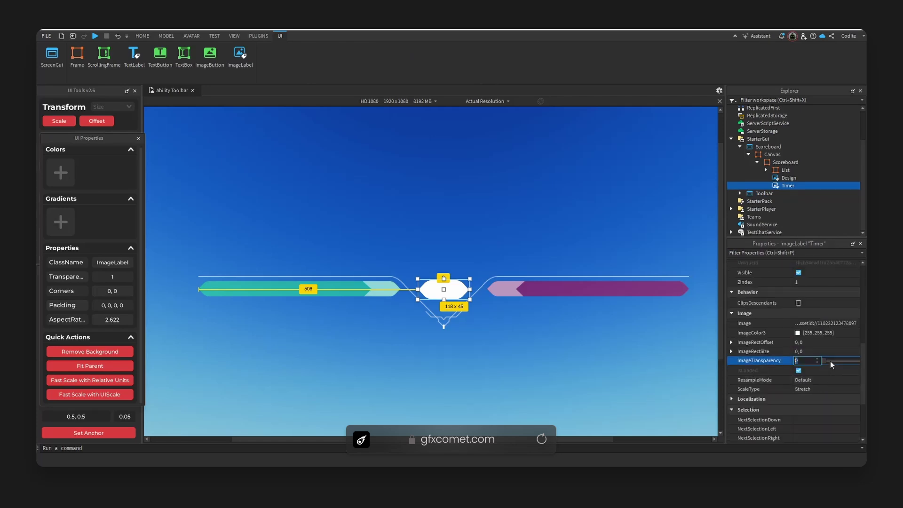
pyautogui.write('0.5')
pyautogui.press('Return')
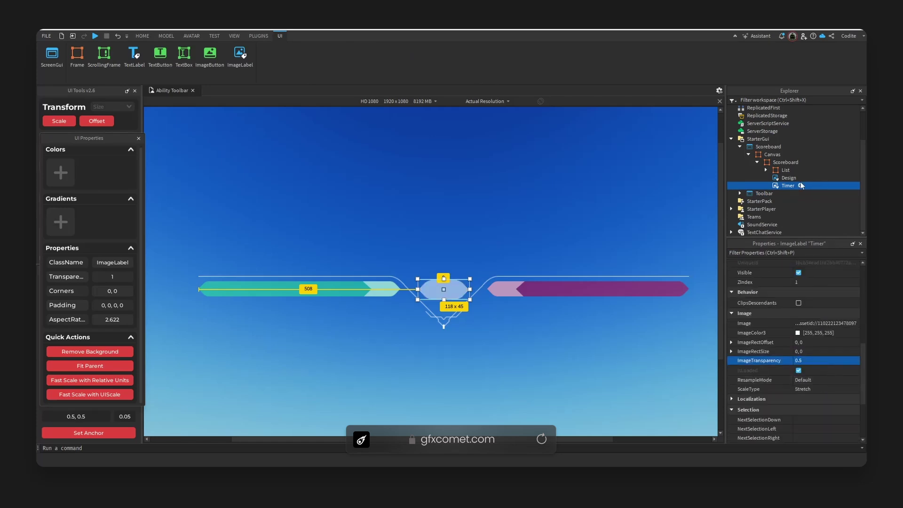
# Add a TextLabel inside Timer, centre its anchor, fit it to its parent and remove its background.
pyautogui.click(801, 185)
pyautogui.write('text')
pyautogui.click(763, 249)
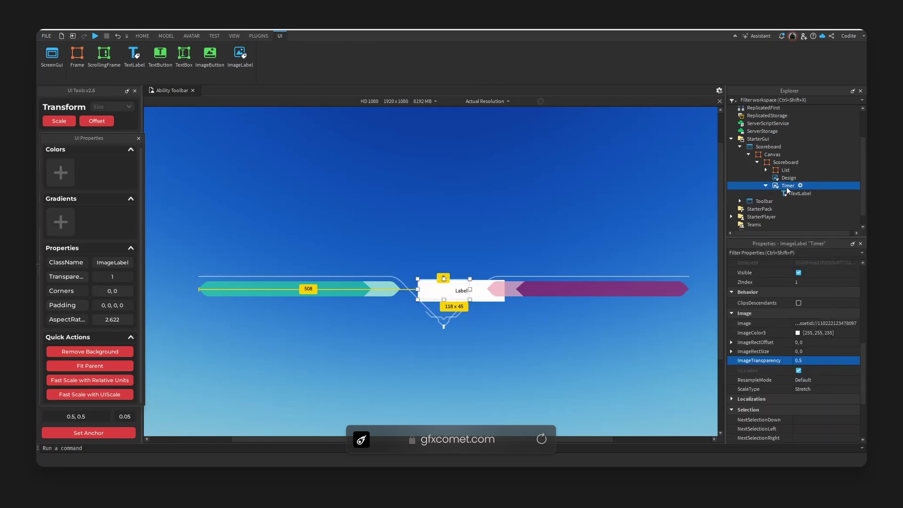
pyautogui.click(790, 193)
pyautogui.click(106, 431)
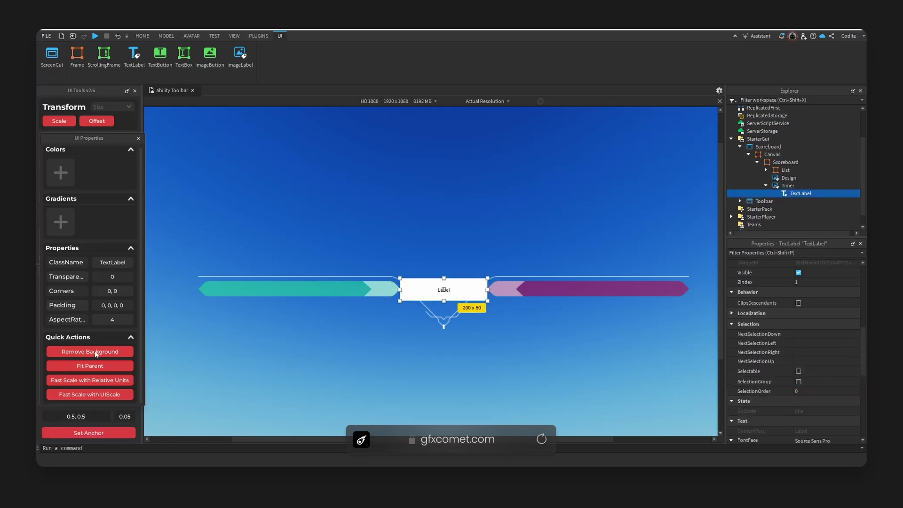
pyautogui.click(90, 366)
pyautogui.click(90, 351)
# Make the Timer label's text bold, scaled and white.
pyautogui.scroll(-5, 815, 374)
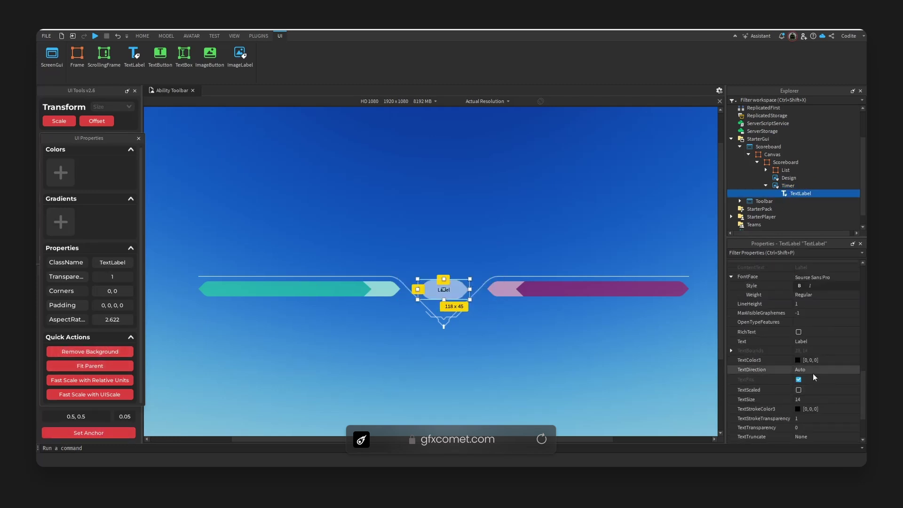
pyautogui.click(799, 285)
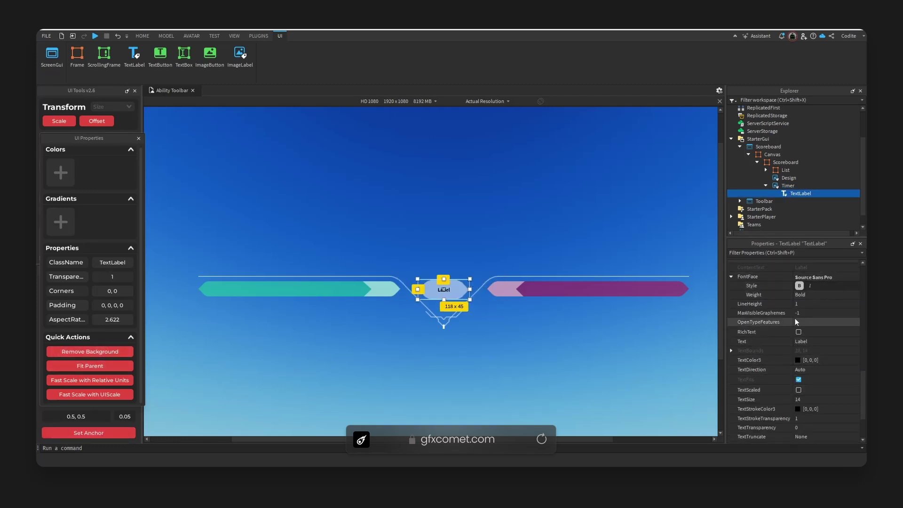
pyautogui.click(799, 390)
pyautogui.click(798, 360)
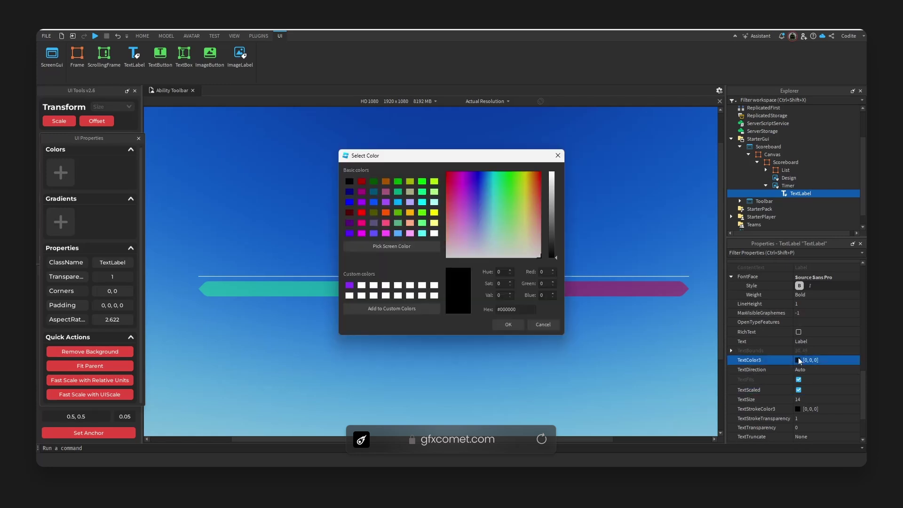
pyautogui.click(551, 177)
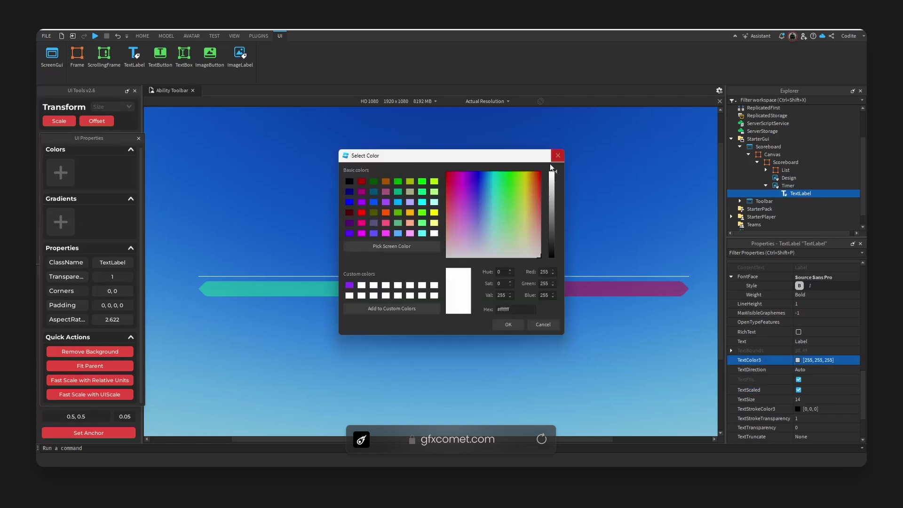
pyautogui.click(502, 324)
# Change the Timer label's text to 0:10.
pyautogui.doubleClick(450, 292)
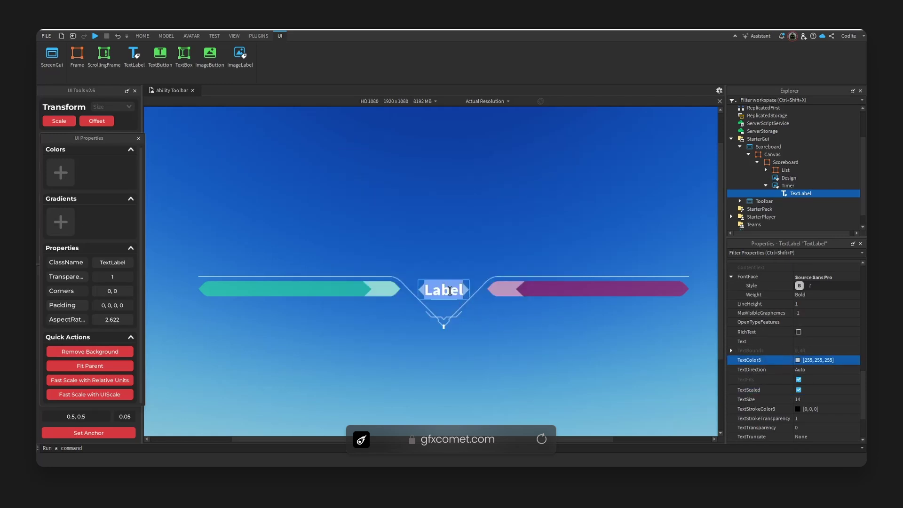
pyautogui.write('0:10')
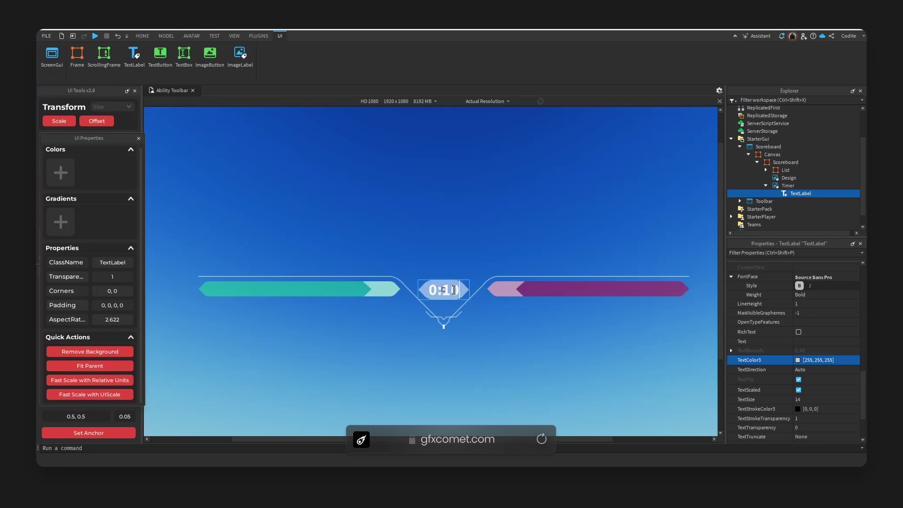
pyautogui.press('Return')
# Turn off the bold style of the Timer text and set its font weight to Semi Bold.
pyautogui.click(799, 285)
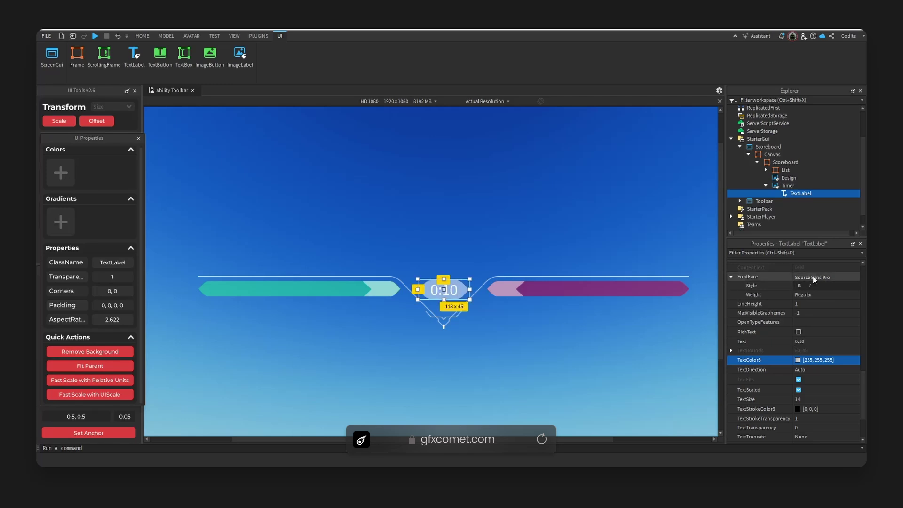
pyautogui.click(820, 277)
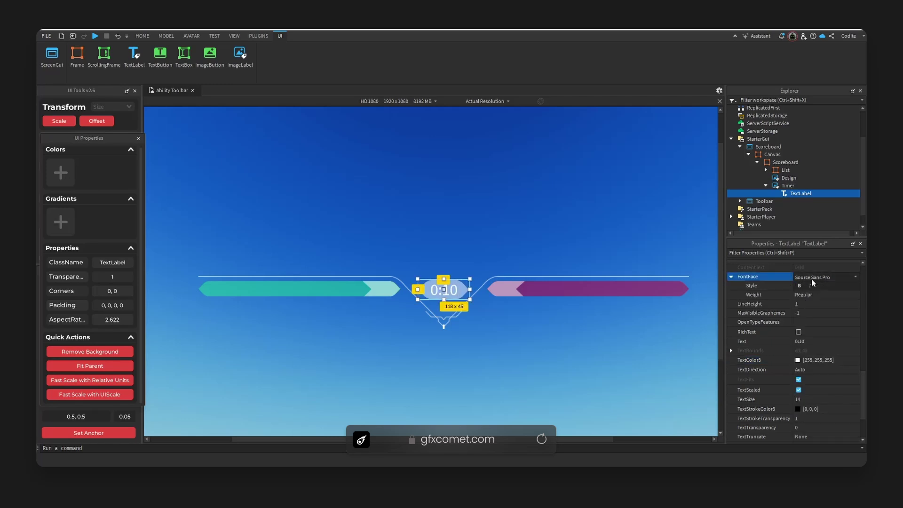
pyautogui.click(775, 278)
pyautogui.click(772, 295)
pyautogui.click(823, 295)
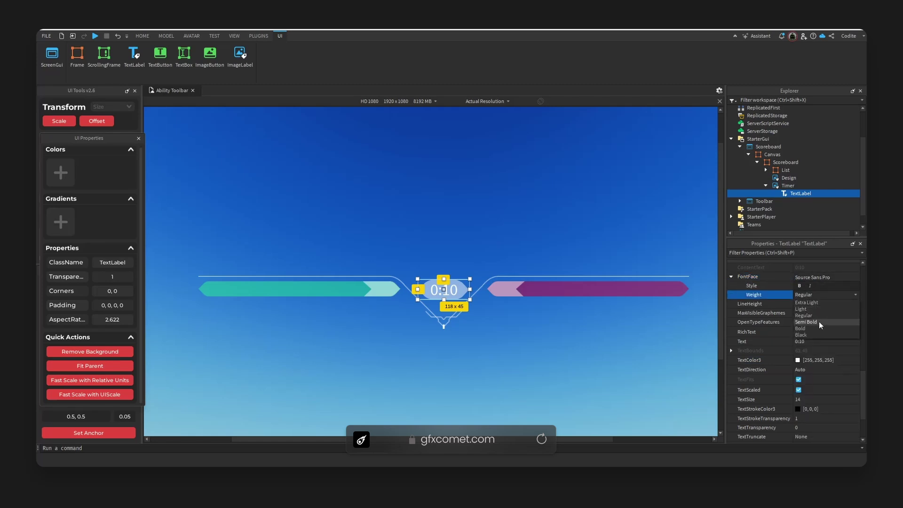
pyautogui.click(819, 326)
# Insert a new Frame inside the green team bar's Frame label.
pyautogui.click(312, 289)
pyautogui.click(312, 289)
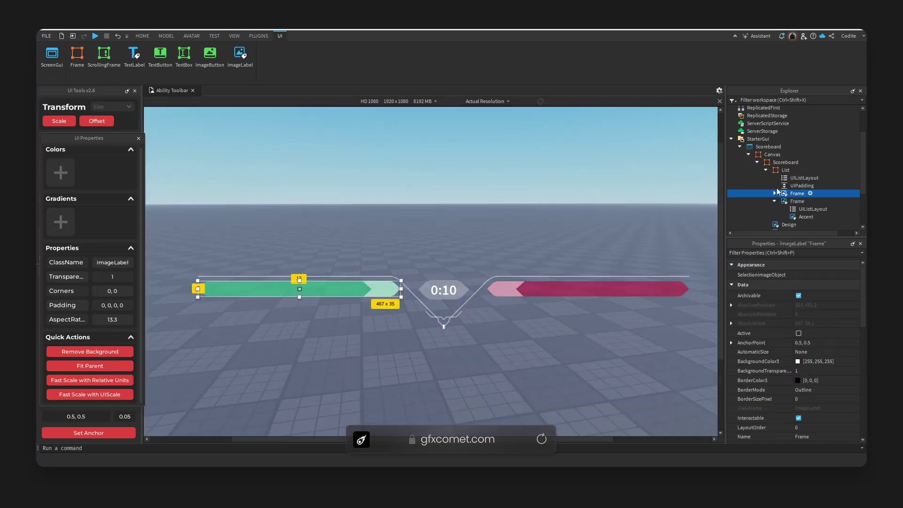
pyautogui.click(810, 194)
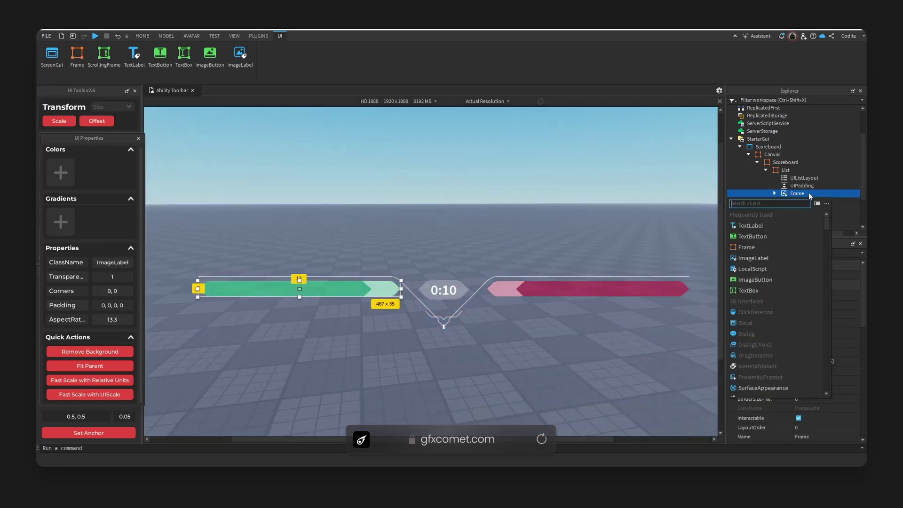
pyautogui.write('frame')
pyautogui.press('Return')
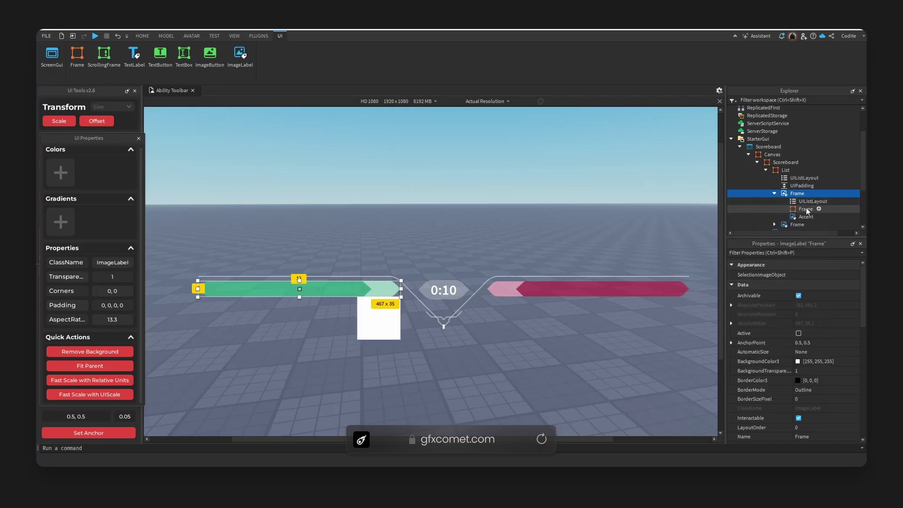
# Fit the new inner Frame to the green bar, centre its anchor, remove its background and convert it to scale units.
pyautogui.click(810, 210)
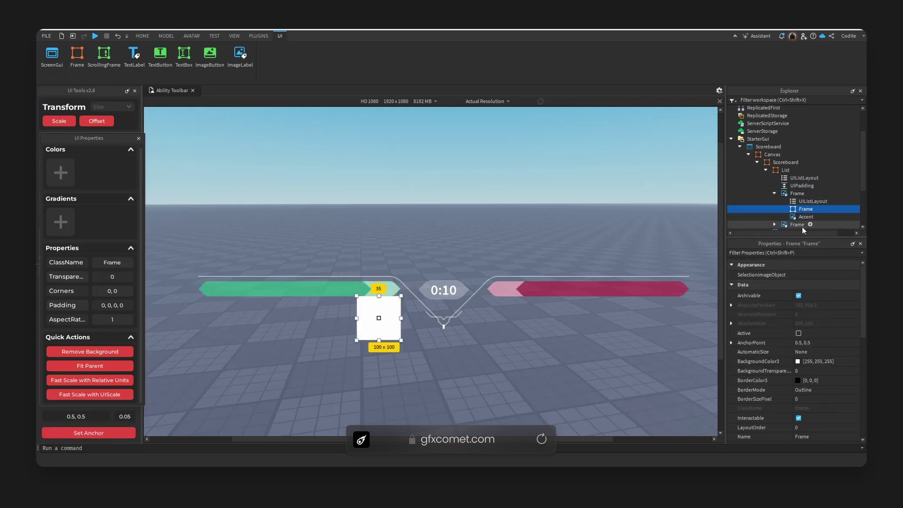
pyautogui.click(798, 194)
pyautogui.click(802, 208)
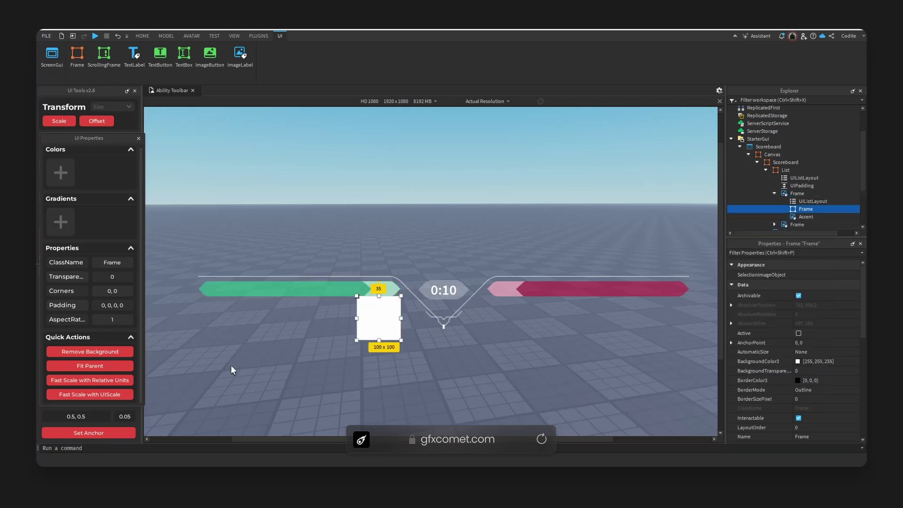
pyautogui.click(92, 366)
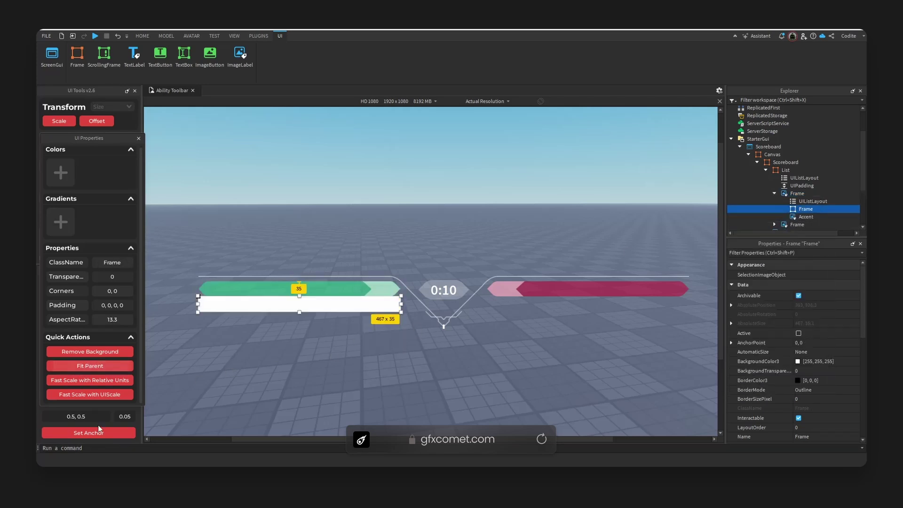
pyautogui.click(106, 352)
pyautogui.click(61, 122)
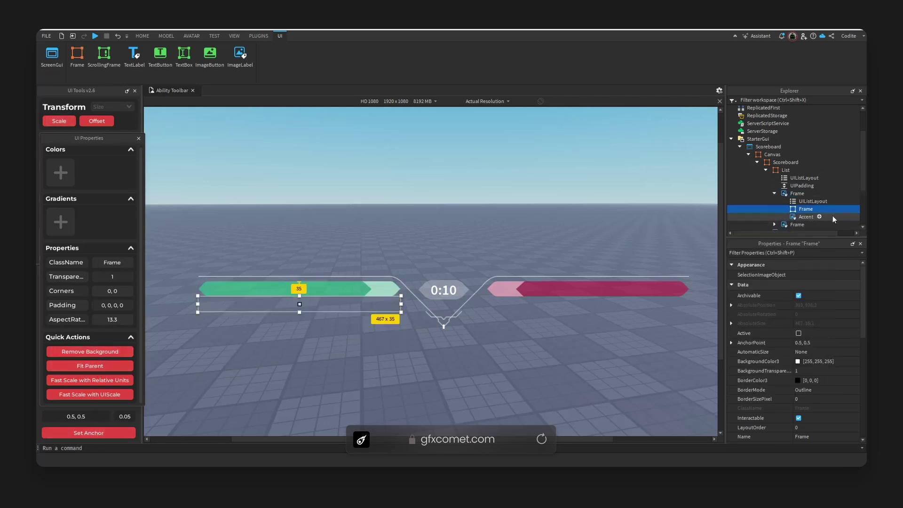
# Move the green bar's UIListLayout into the new inner Frame.
pyautogui.click(810, 201)
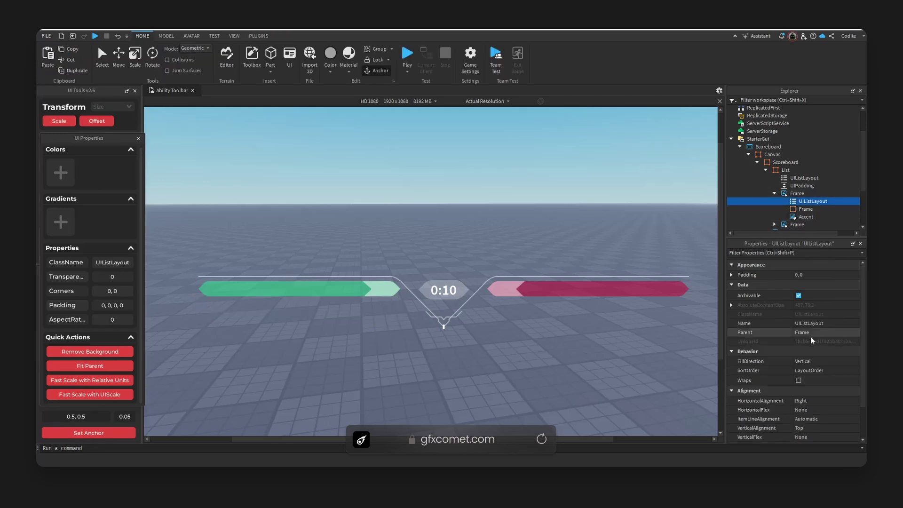
pyautogui.scroll(-2, 812, 339)
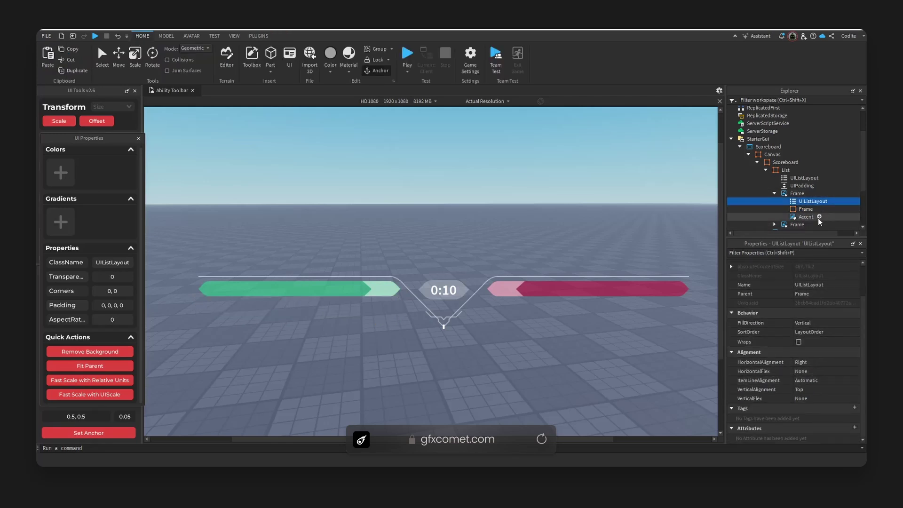
pyautogui.press('Delete')
pyautogui.click(806, 201)
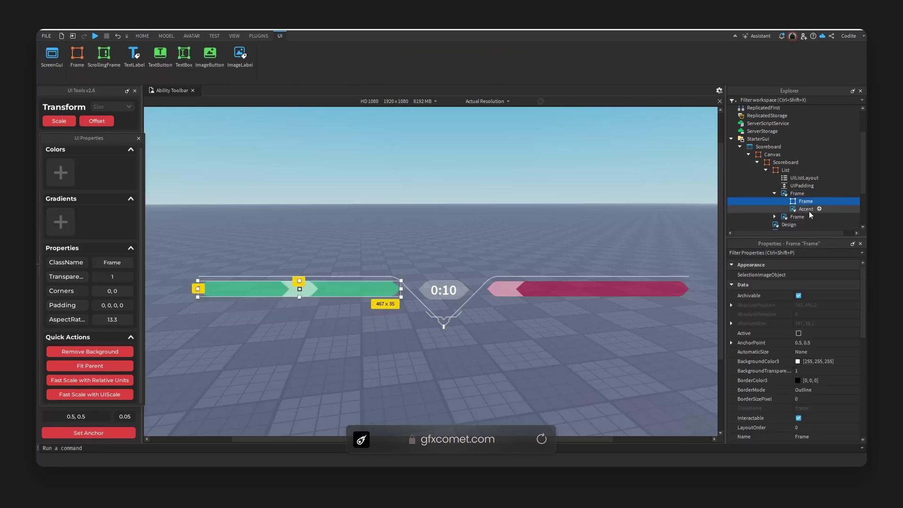
pyautogui.hotkey('ctrl', 'z')
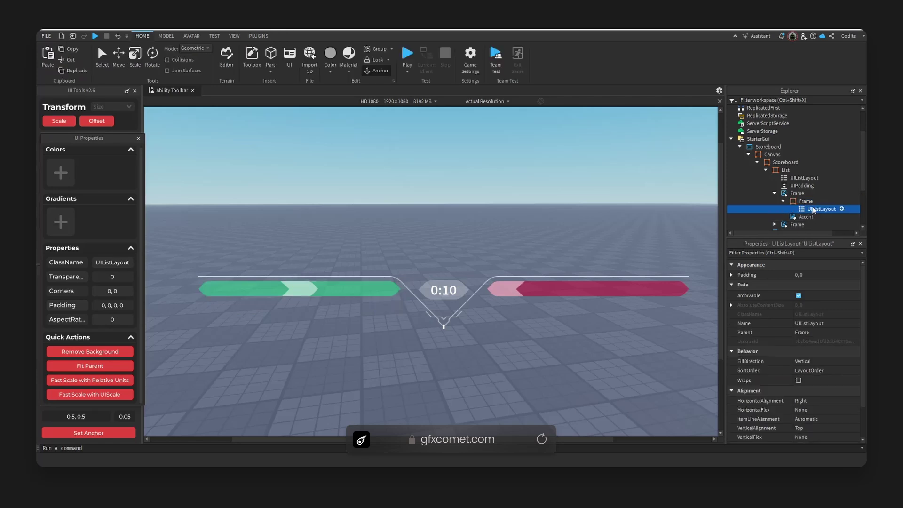
# Rename the inner Frame as Accent and move the Accent image label into it.
pyautogui.click(805, 202)
pyautogui.write('Accent')
pyautogui.press('Return')
pyautogui.click(804, 216)
pyautogui.moveTo(803, 210); pyautogui.dragTo(785, 202)
pyautogui.click(783, 201)
pyautogui.click(800, 200)
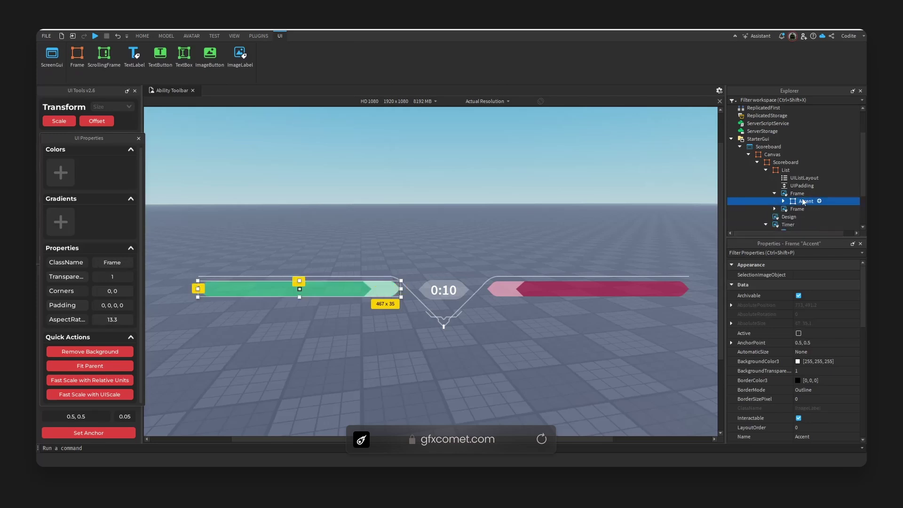
# Insert another Frame into the green bar, centre it on the bar and shrink it to about 34 x 34.
pyautogui.click(799, 194)
pyautogui.click(811, 194)
pyautogui.click(746, 247)
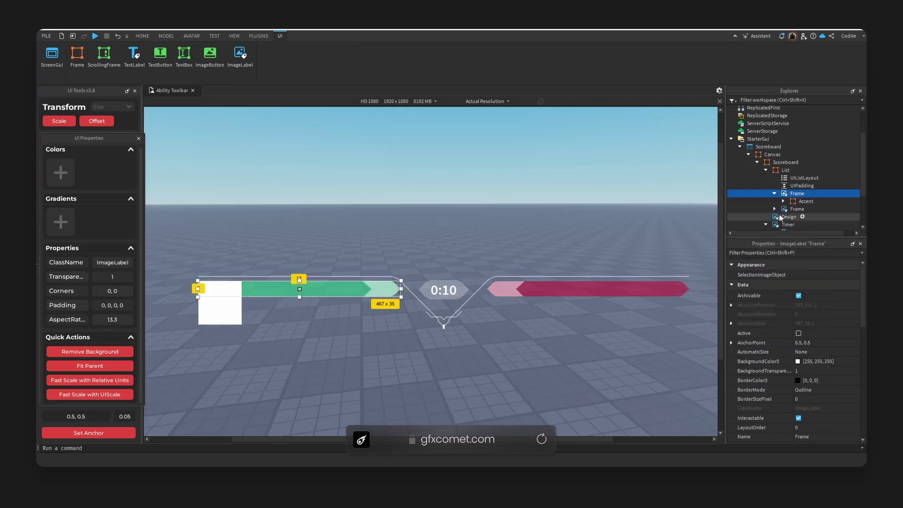
pyautogui.click(109, 433)
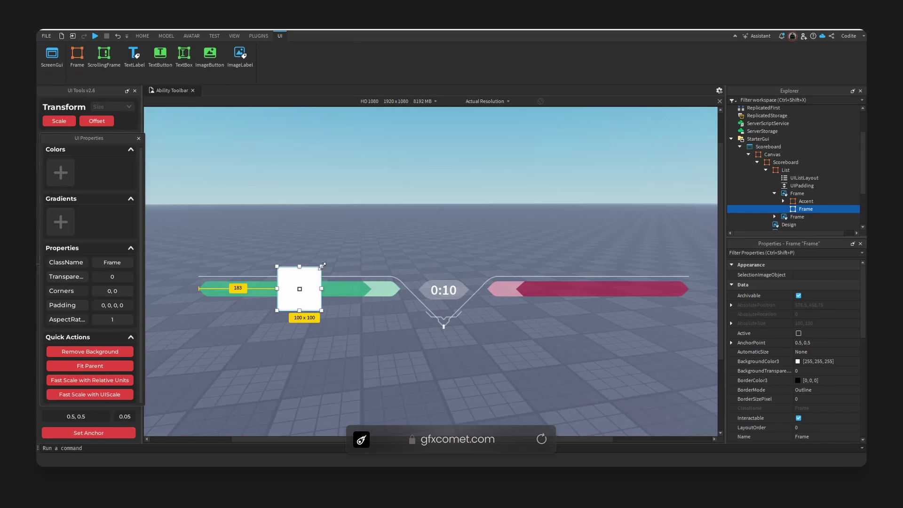
pyautogui.moveTo(323, 267); pyautogui.dragTo(288, 305)
pyautogui.click(331, 318)
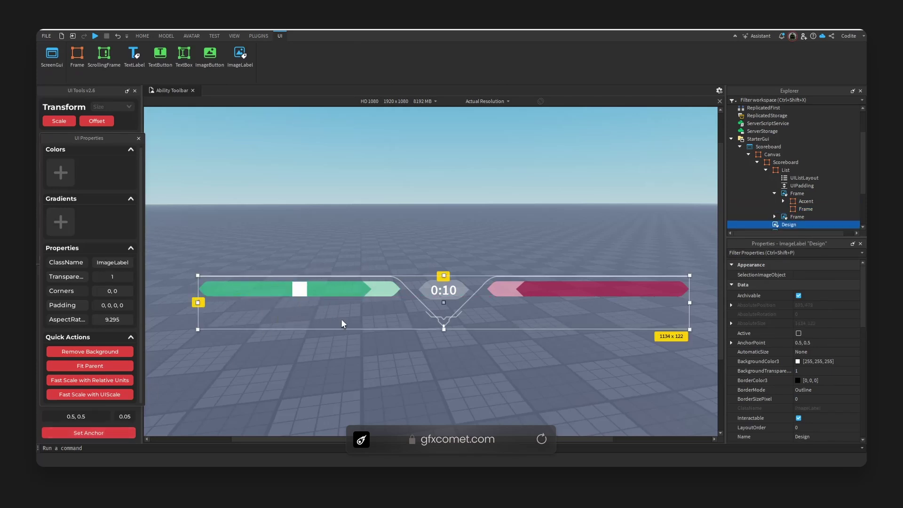
# Rename the small white square Frame in the green bar as Icon.
pyautogui.click(299, 289)
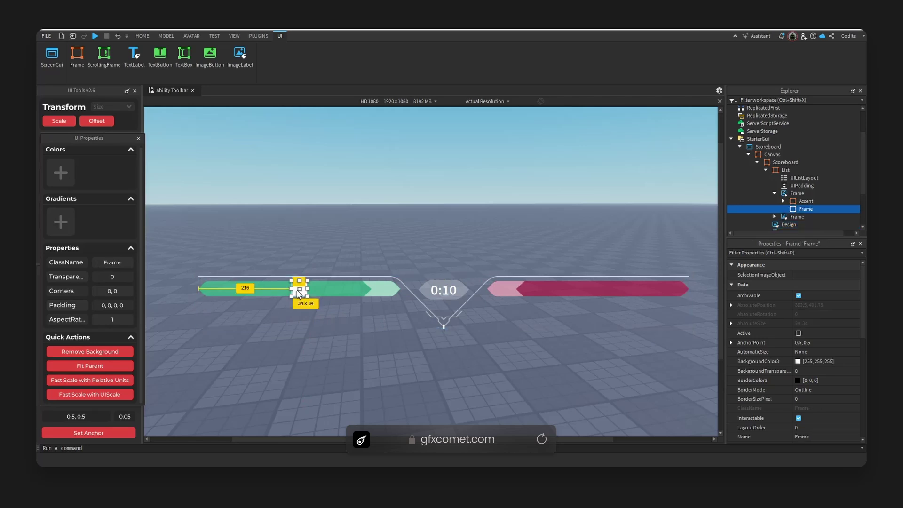
pyautogui.click(804, 209)
pyautogui.write('Icon')
pyautogui.press('Return')
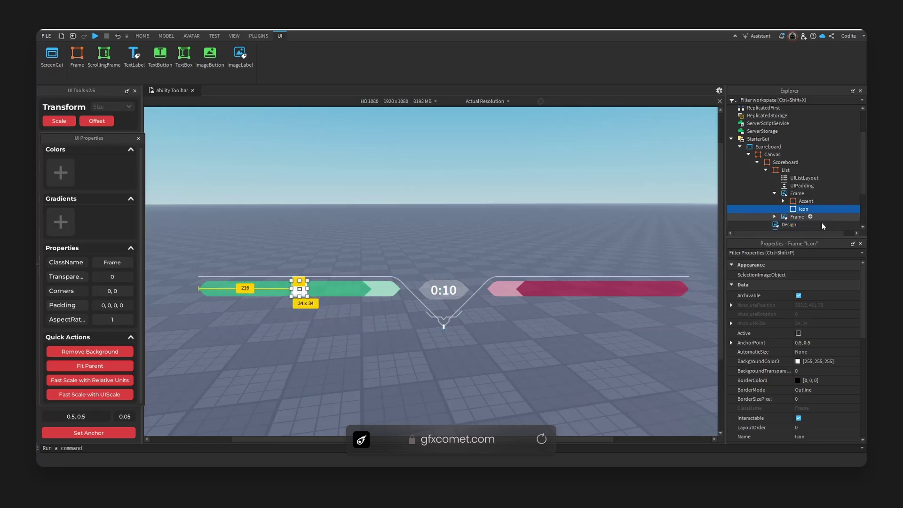
# Insert another Frame into the green bar and colour its background red (255, 0, 4).
pyautogui.click(803, 194)
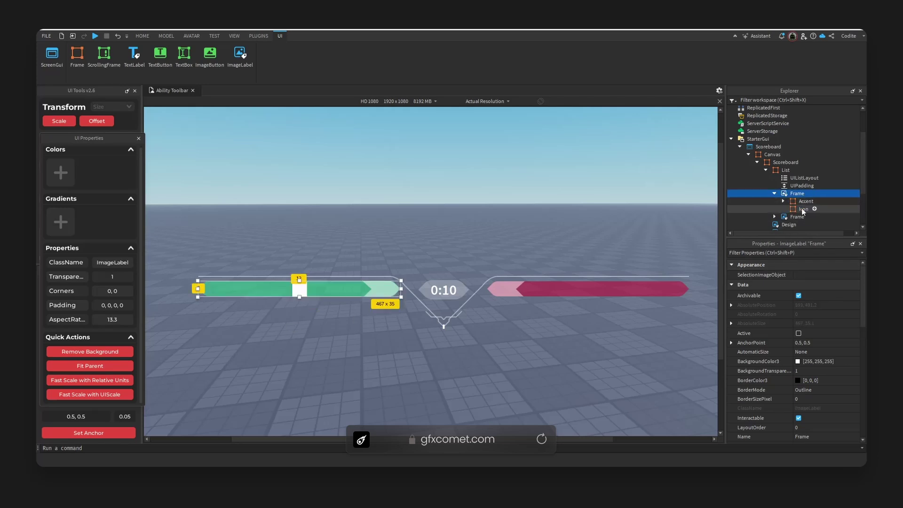
pyautogui.click(803, 210)
pyautogui.click(810, 194)
pyautogui.write('f')
pyautogui.press('Return')
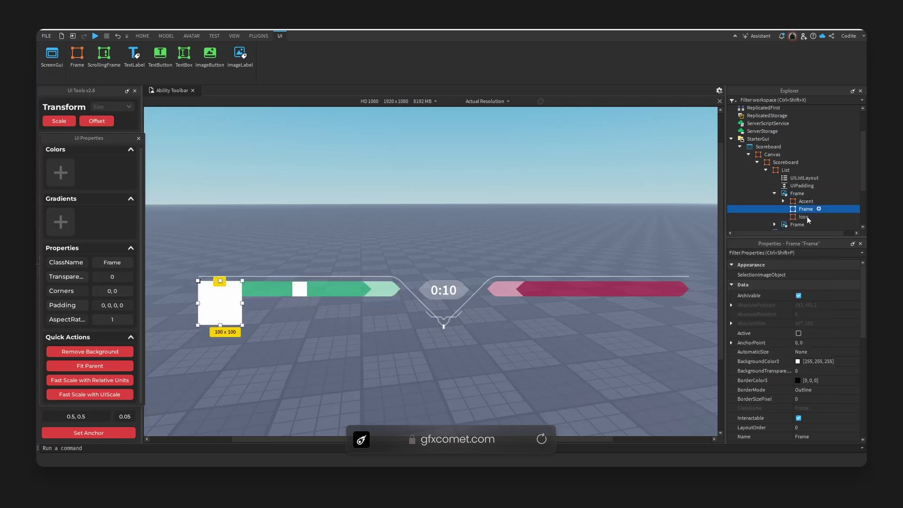
pyautogui.click(805, 362)
pyautogui.click(448, 172)
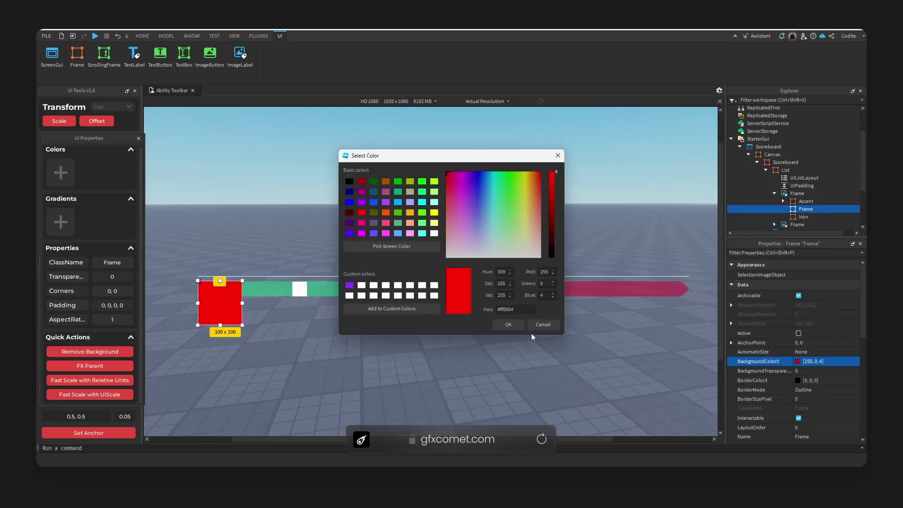
pyautogui.click(508, 323)
# Fit the red Frame to the green bar, centre its anchor, narrow it to about 379 x 35 and remove its background.
pyautogui.click(100, 366)
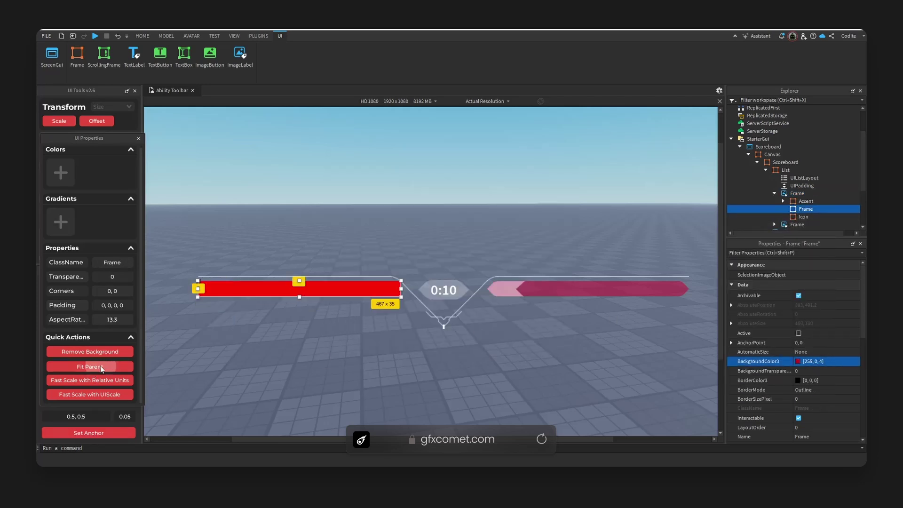
pyautogui.click(114, 433)
pyautogui.moveTo(403, 289); pyautogui.dragTo(363, 299)
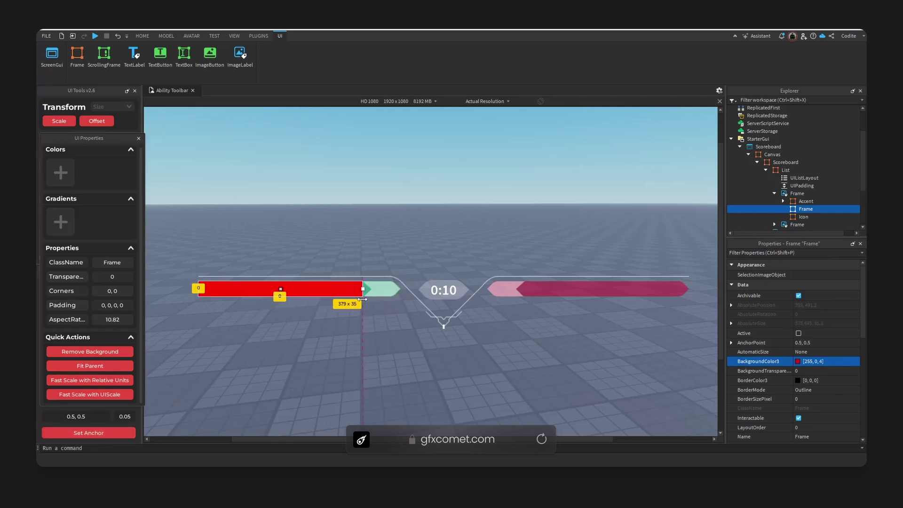
pyautogui.click(109, 351)
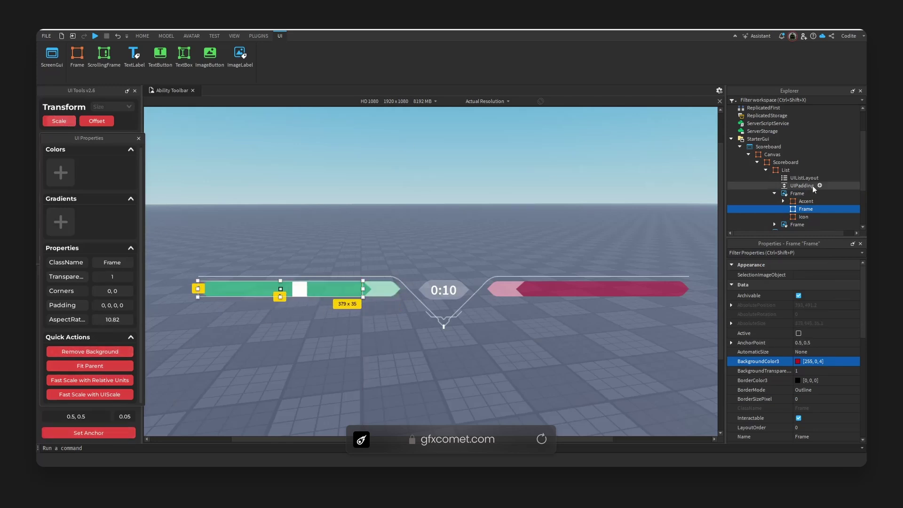
# Move Icon into the new transparent Frame and give that Frame a UIListLayout with Horizontal fill direction.
pyautogui.click(806, 215)
pyautogui.moveTo(807, 214); pyautogui.dragTo(809, 212)
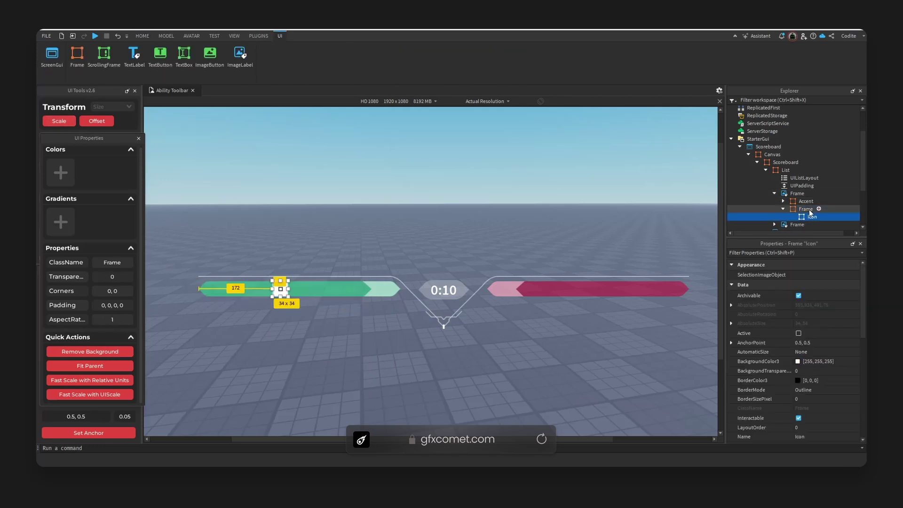
pyautogui.click(820, 209)
pyautogui.write('list')
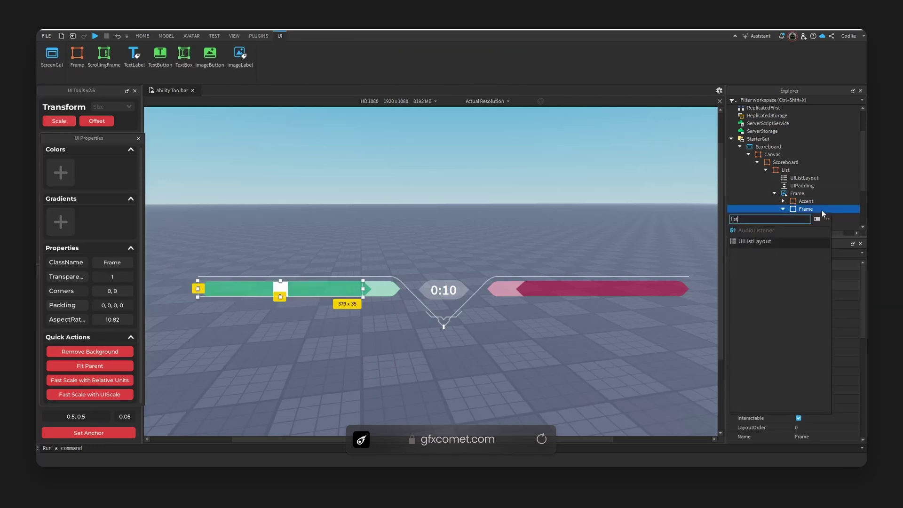
pyautogui.press('Return')
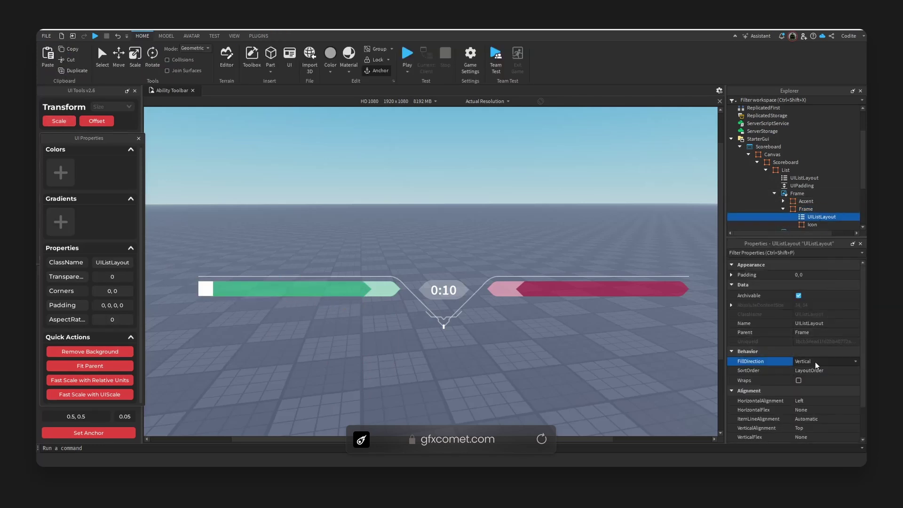
pyautogui.click(816, 365)
pyautogui.click(817, 371)
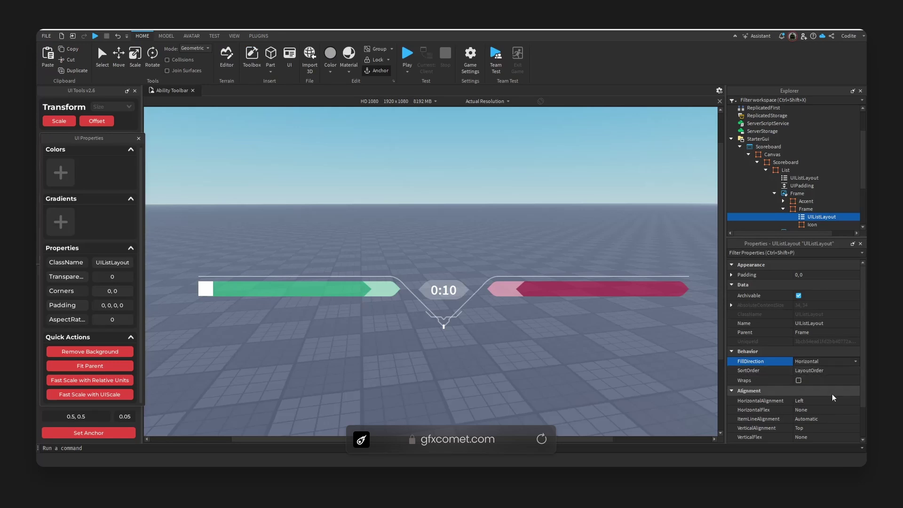
# Duplicate Icon four times and set HorizontalFlex of the icon row's UIListLayout to SpaceBetween.
pyautogui.click(813, 225)
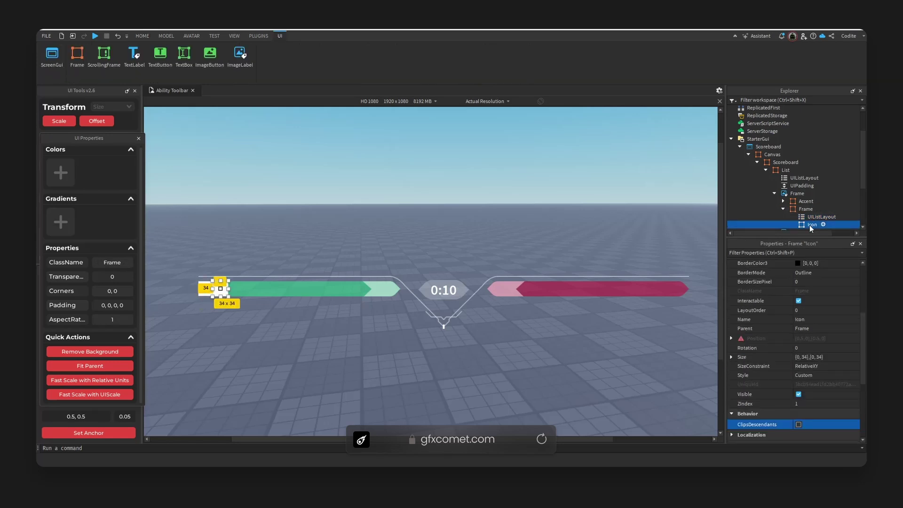
pyautogui.hotkey('ctrl', 'd')
pyautogui.hotkey('ctrl', 'd')
pyautogui.hotkey('ctrl', 'd')
pyautogui.hotkey('ctrl', 'd')
pyautogui.click(820, 187)
pyautogui.click(826, 371)
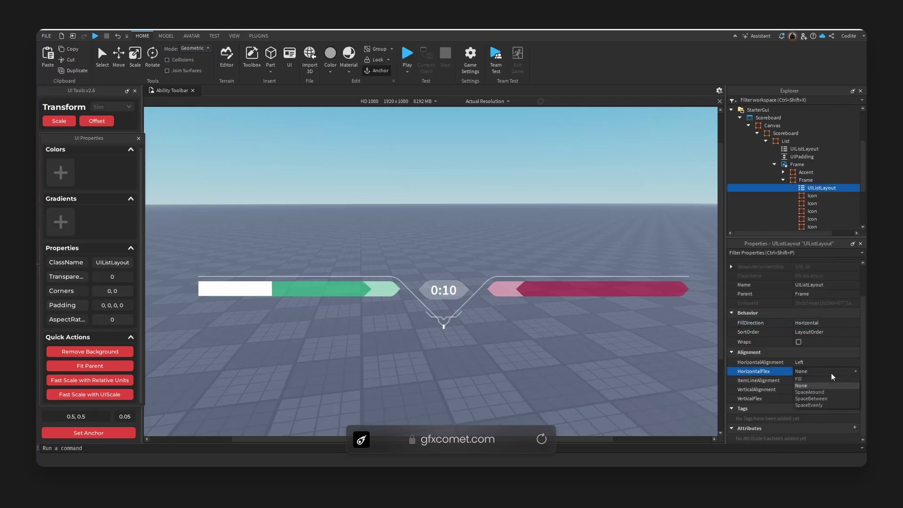
pyautogui.click(838, 402)
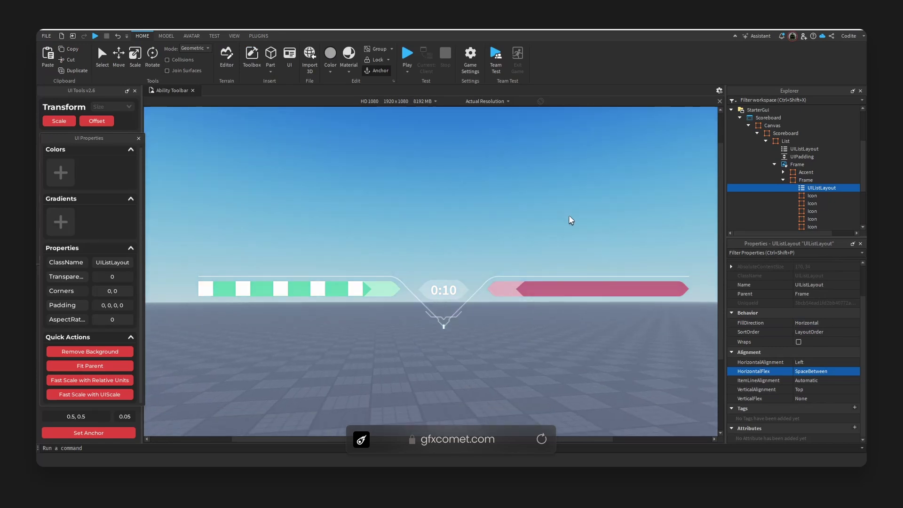
# Narrow the Frame holding the icon squares at both ends so the row is inset within the green bar.
pyautogui.click(348, 289)
pyautogui.moveTo(363, 288); pyautogui.dragTo(354, 289)
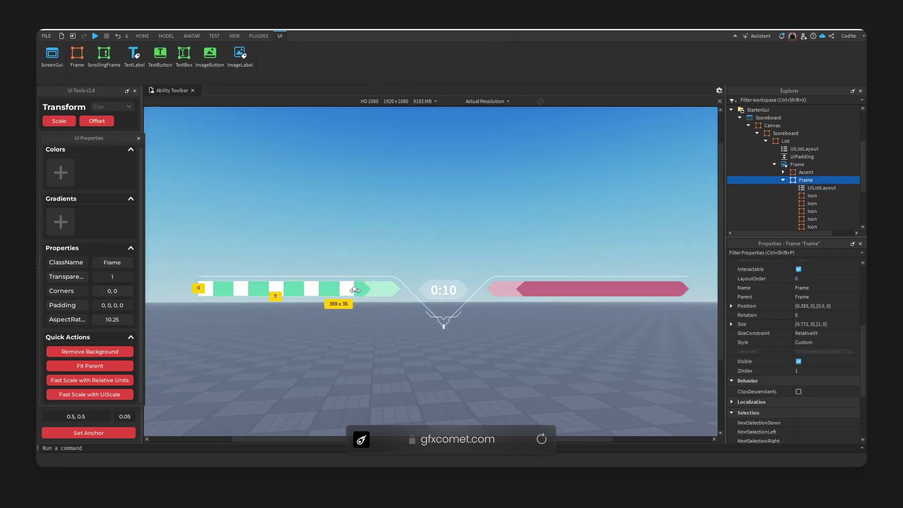
pyautogui.moveTo(198, 289); pyautogui.dragTo(213, 288)
pyautogui.click(783, 180)
# Delete the inner Frame containing the Icon squares from the green bar, keeping the Accent Frame.
pyautogui.click(804, 172)
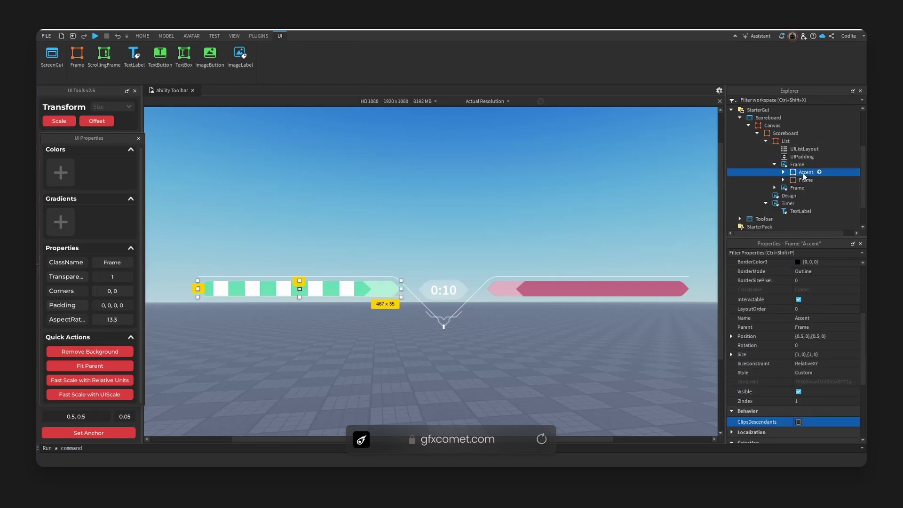
pyautogui.click(564, 245)
pyautogui.moveTo(545, 213); pyautogui.dragTo(545, 213, button='right')
pyautogui.click(803, 173)
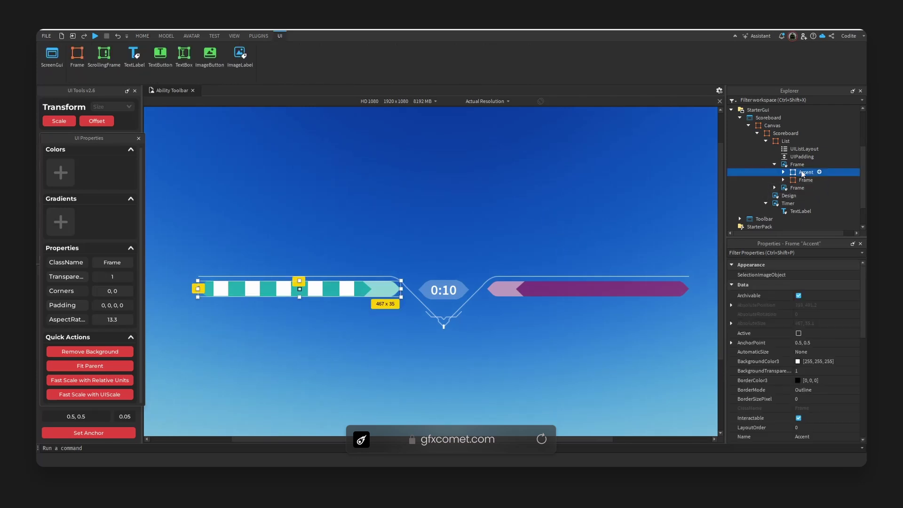
pyautogui.click(806, 180)
pyautogui.press('Delete')
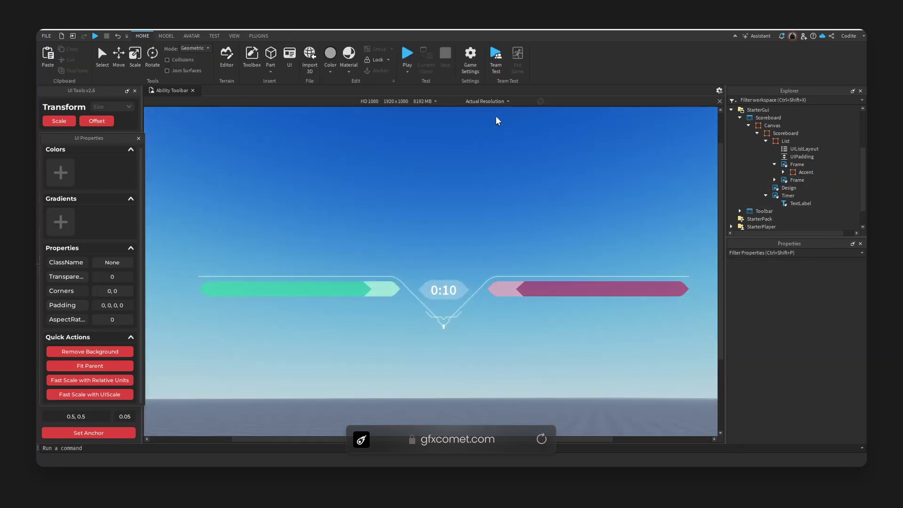
# Set the device preview scaling to Fit to Window.
pyautogui.click(493, 103)
pyautogui.click(497, 122)
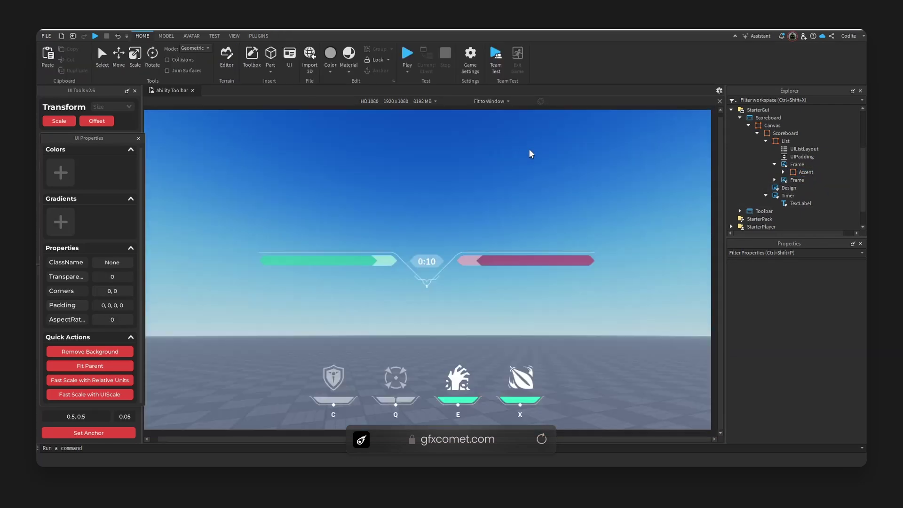
pyautogui.moveTo(599, 216); pyautogui.dragTo(599, 216, button='right')
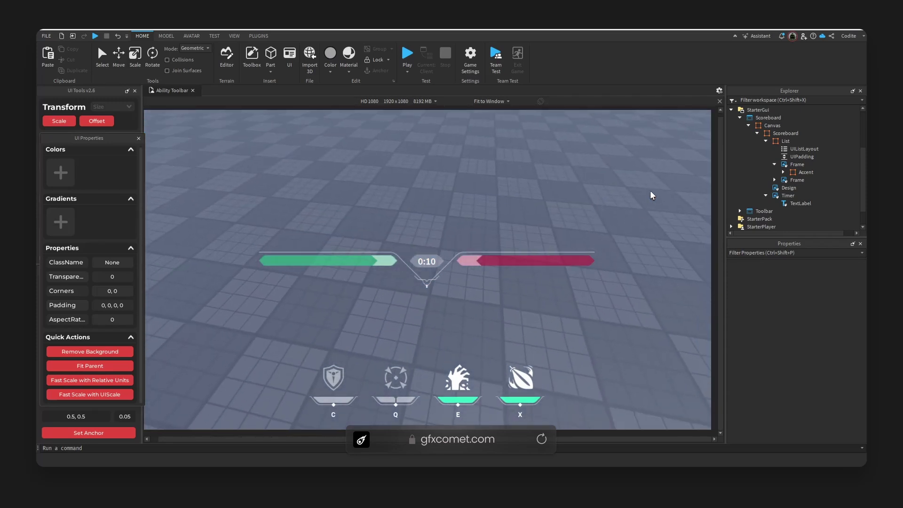
# Set the AnchorPoint Y of the Scoreboard Frame inside Canvas to 0.
pyautogui.click(785, 133)
pyautogui.click(762, 153)
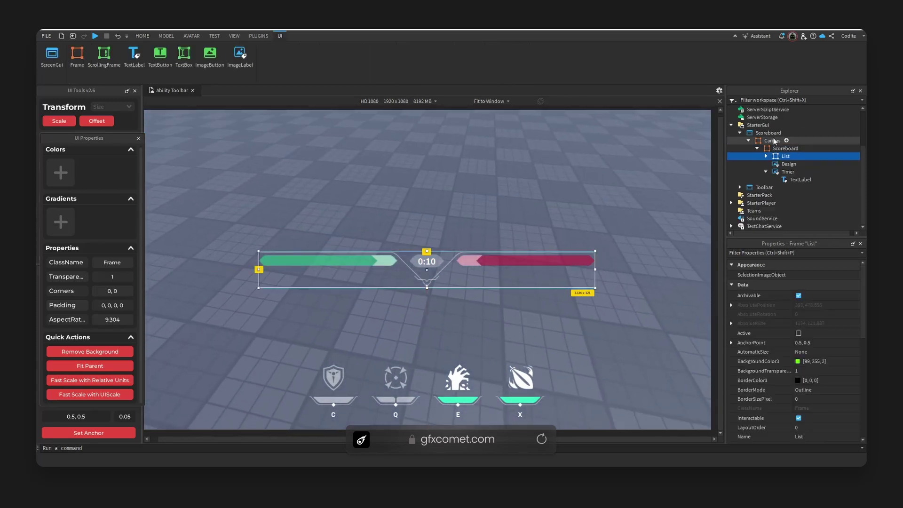
pyautogui.click(758, 148)
pyautogui.scroll(-3, 806, 365)
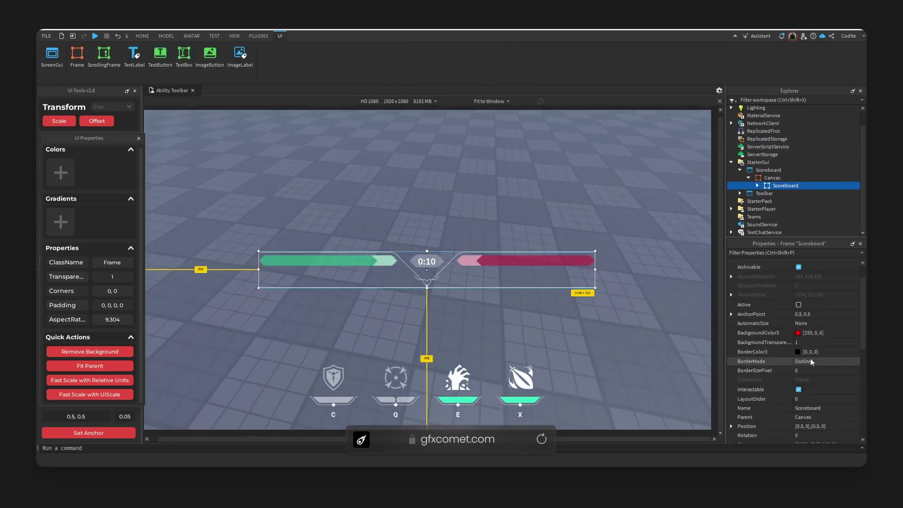
pyautogui.scroll(2, 753, 329)
pyautogui.click(731, 313)
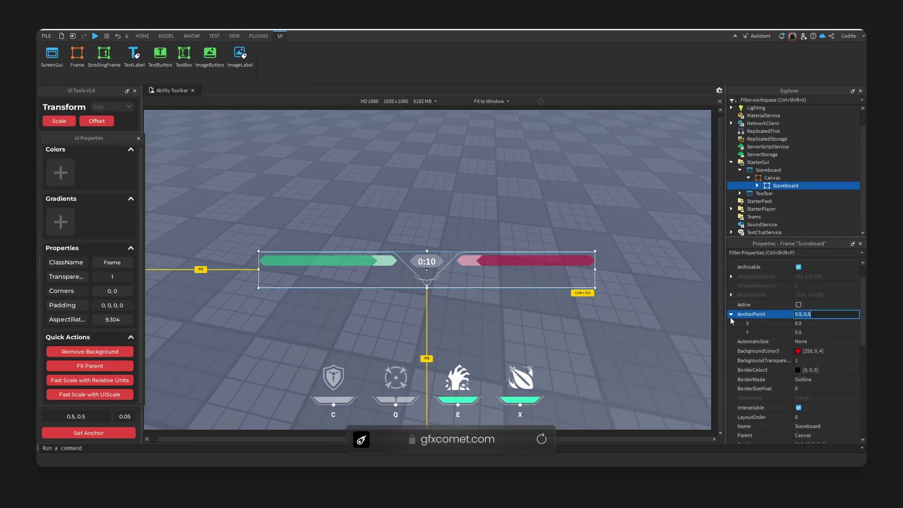
pyautogui.click(814, 331)
pyautogui.write('0')
pyautogui.press('Return')
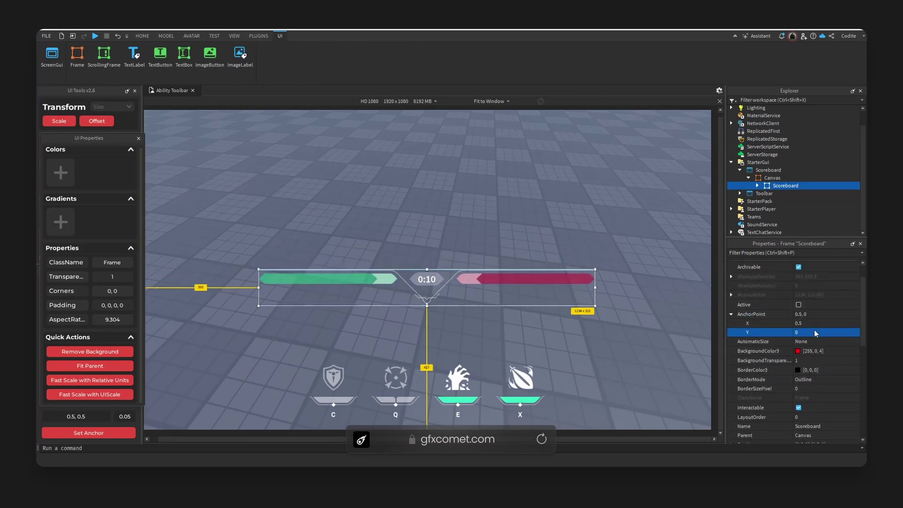
# Set the Scoreboard Frame's vertical Position Scale to 0.05.
pyautogui.scroll(-6, 816, 339)
pyautogui.click(731, 330)
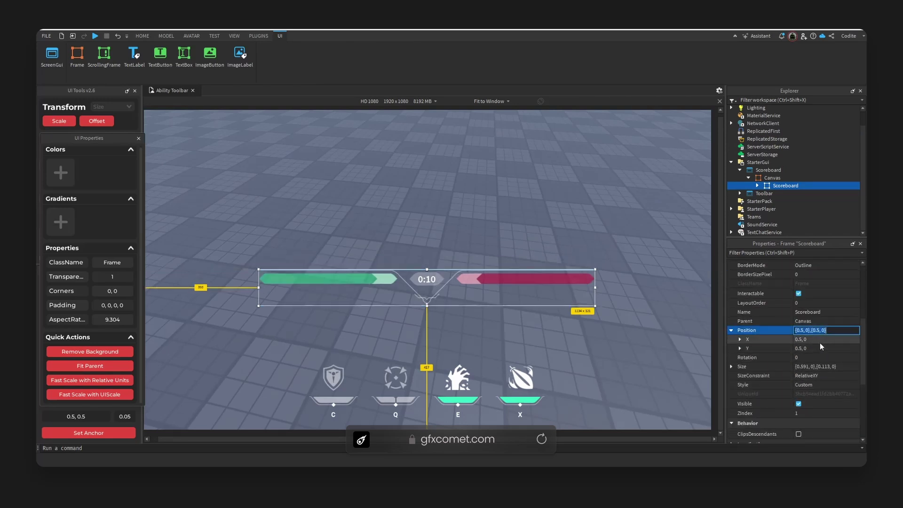
pyautogui.click(740, 348)
pyautogui.click(841, 358)
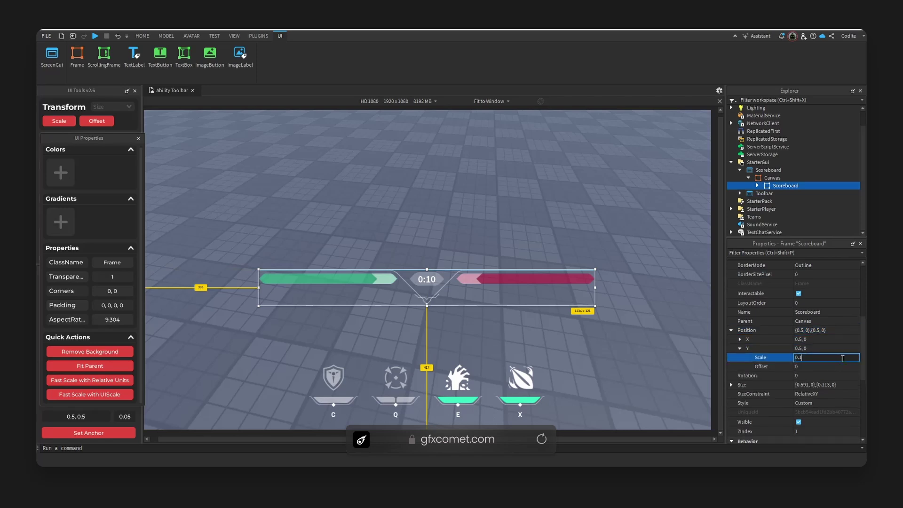
pyautogui.press('Return')
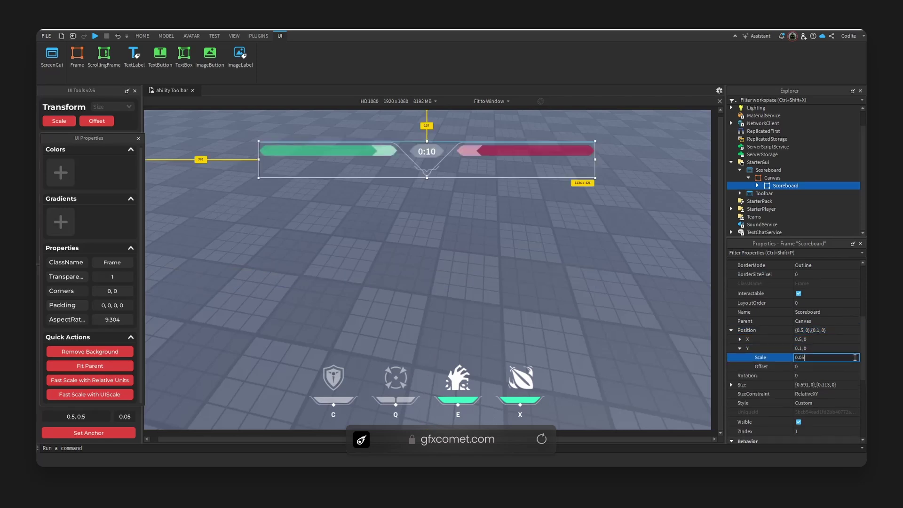
pyautogui.press('Return')
pyautogui.click(603, 301)
pyautogui.moveTo(604, 301); pyautogui.dragTo(604, 301, button='right')
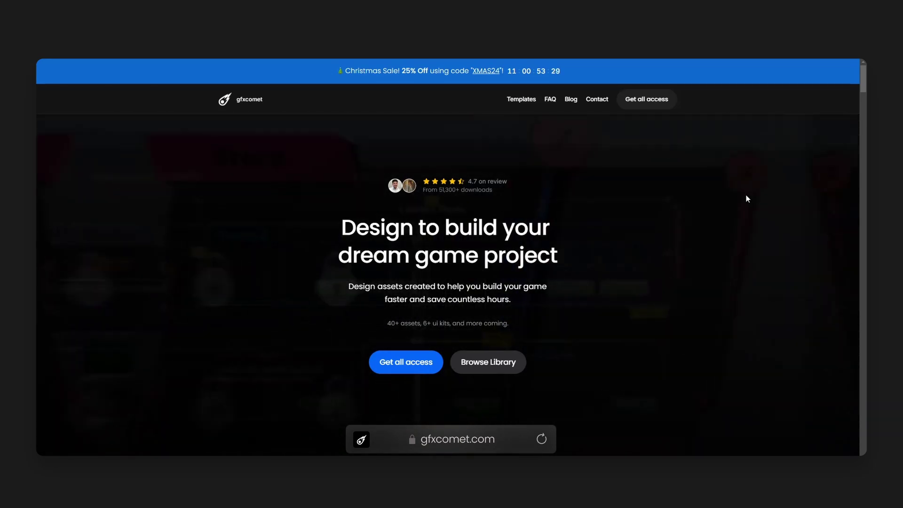
# Switch to the browser and look through the gfxcomet homepage's assets, unlimited access offer, templates and tutorials.
pyautogui.scroll(-6, 699, 201)
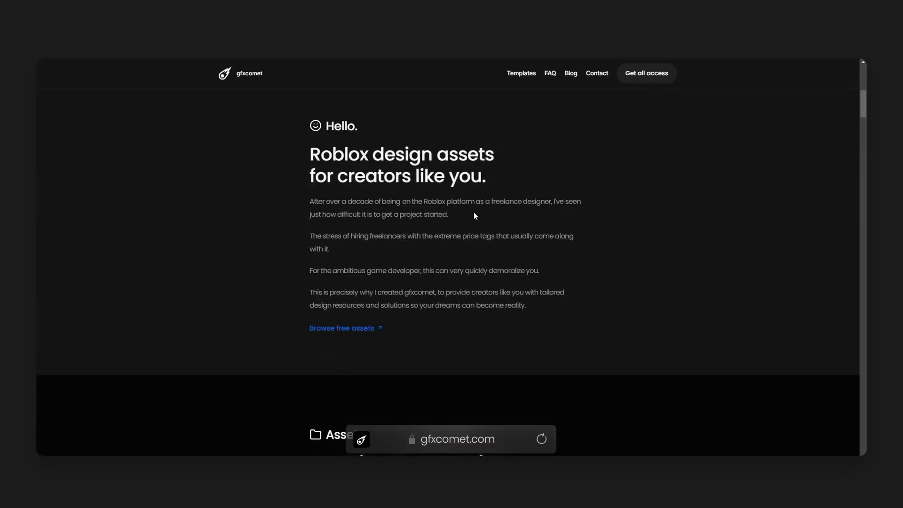
pyautogui.scroll(-4, 494, 227)
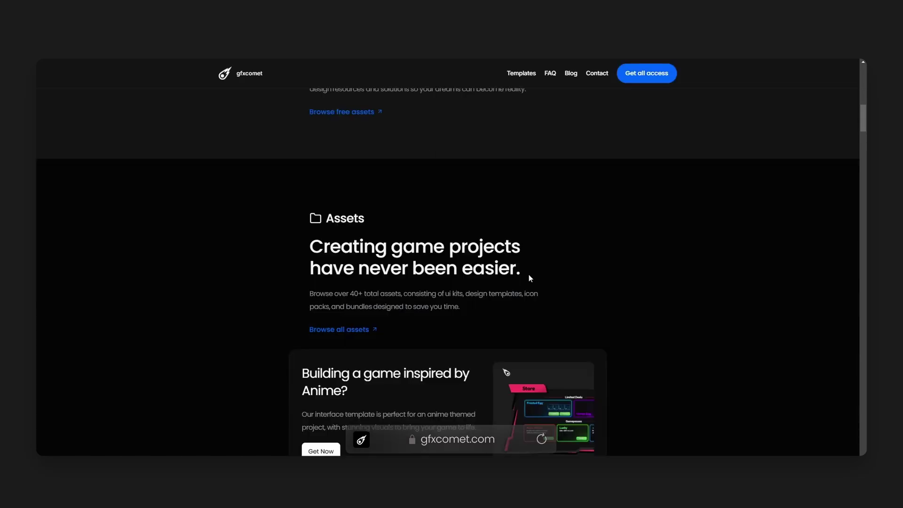
pyautogui.scroll(-10, 529, 278)
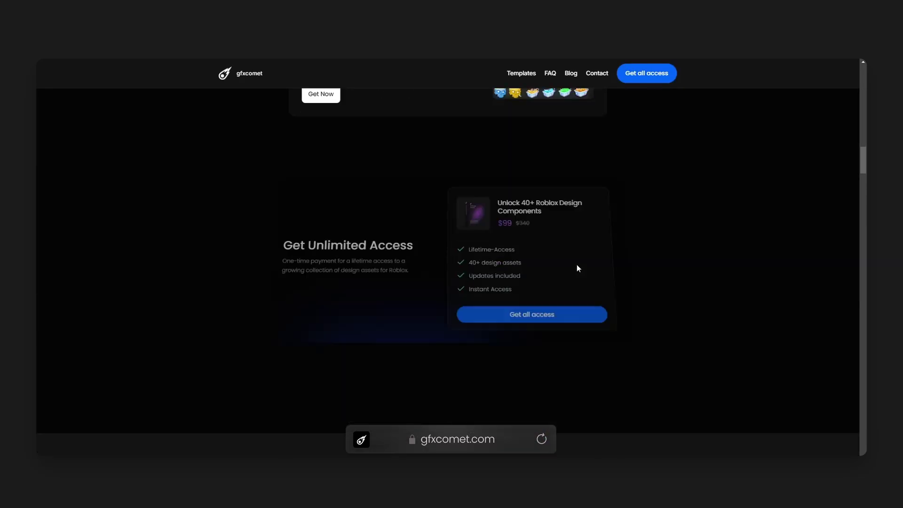
pyautogui.scroll(-6, 578, 299)
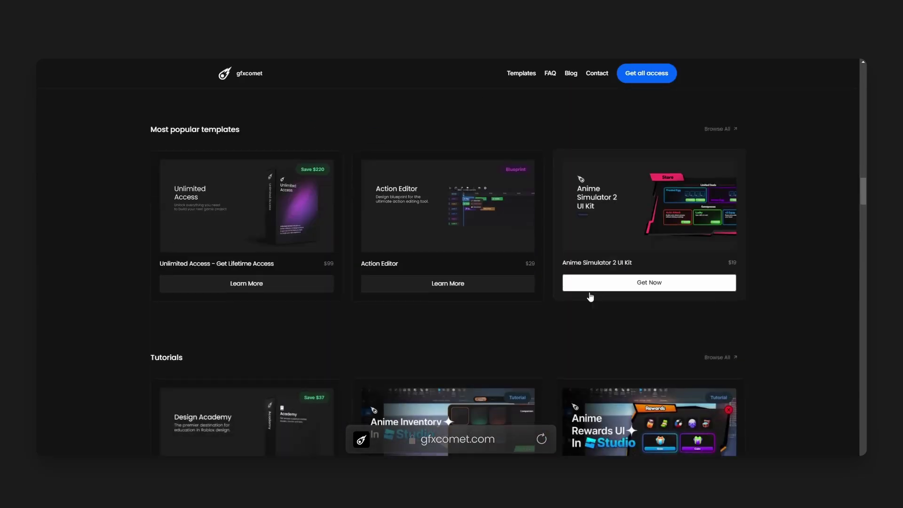
pyautogui.scroll(-5, 587, 298)
pyautogui.scroll(-10, 594, 297)
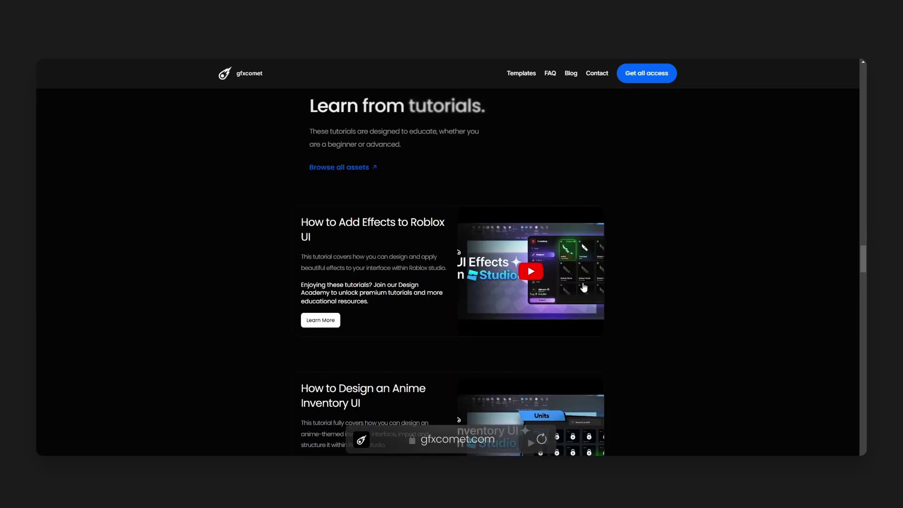
pyautogui.scroll(-4, 574, 286)
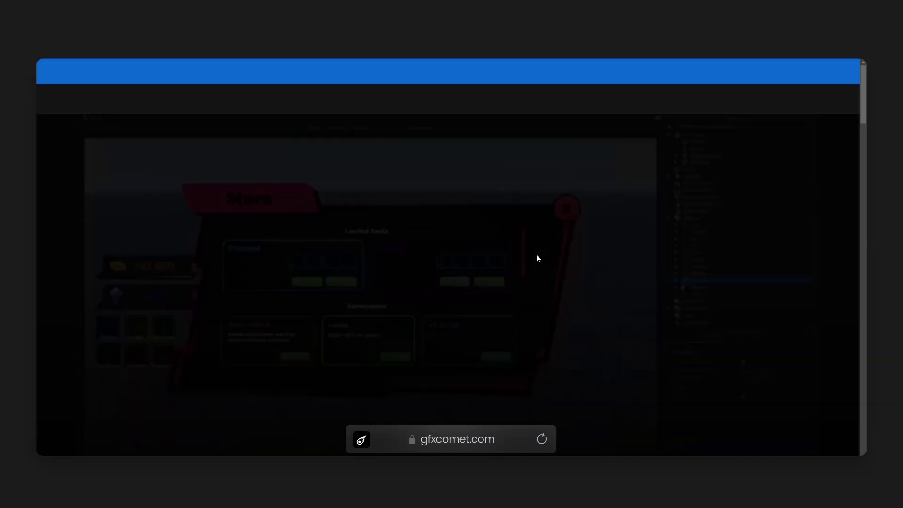